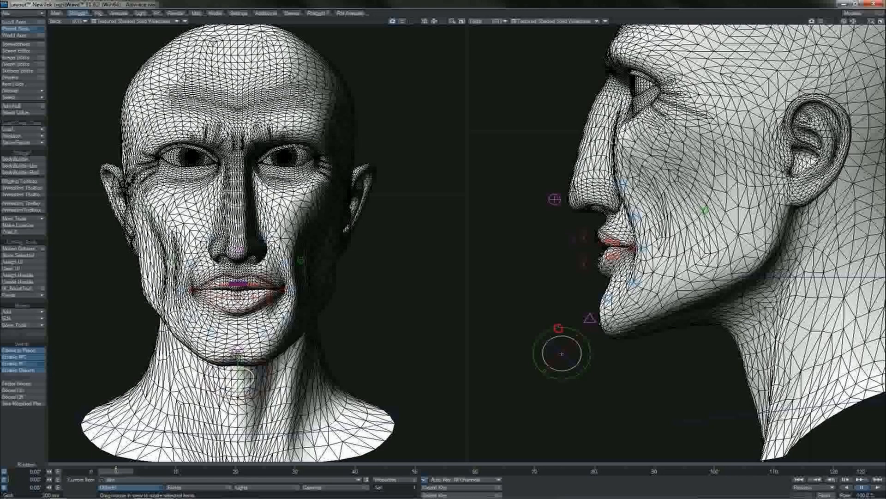
Rotate the Jaw control object to test how the face deforms with the jaw movement.
{"action": "mouse_move", "coordinate": [560, 328]}
{"action": "left_mouse_down"}
{"action": "mouse_move", "coordinate": [552, 329]}
{"action": "mouse_move", "coordinate": [560, 328]}
{"action": "left_mouse_up"}
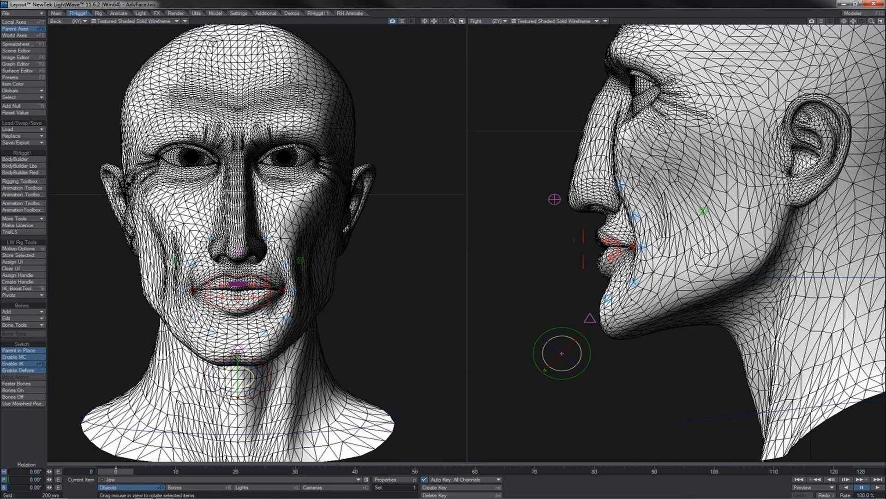
{"action": "mouse_move", "coordinate": [570, 330]}
{"action": "left_mouse_down"}
{"action": "mouse_move", "coordinate": [583, 336]}
{"action": "mouse_move", "coordinate": [566, 327]}
{"action": "left_mouse_up"}
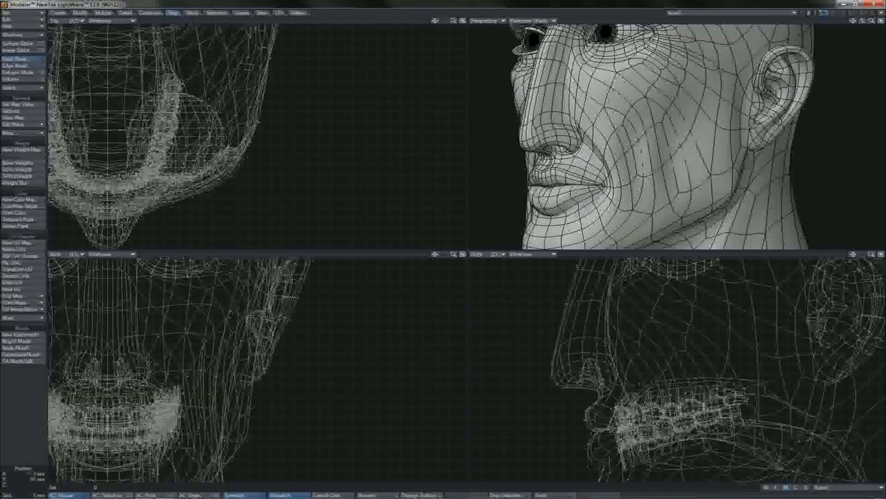
Create a new relative endomorph named JawOpen for the face object in Modeler.
{"action": "left_click", "coordinate": [36, 336]}
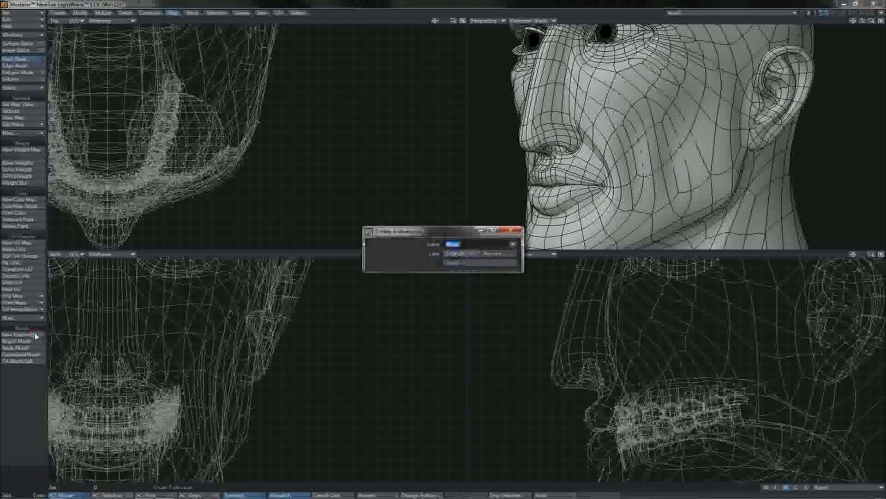
{"action": "type", "text": "JawOpen"}
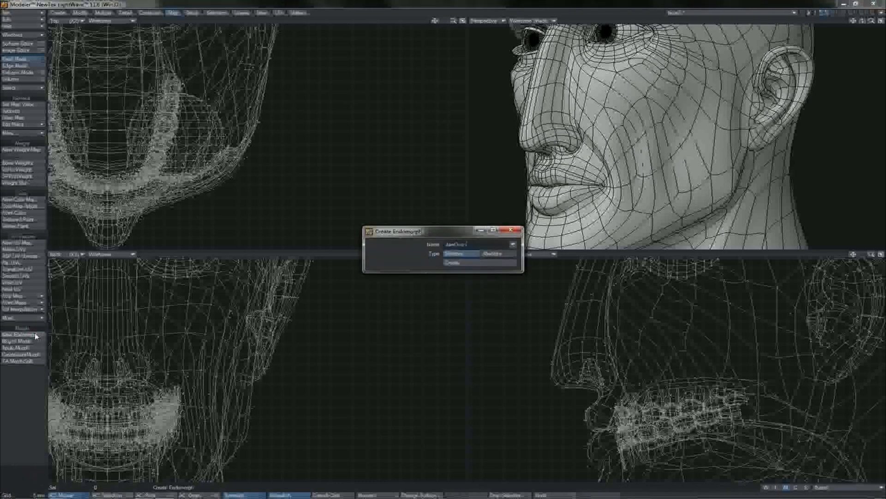
{"action": "key", "text": "Return"}
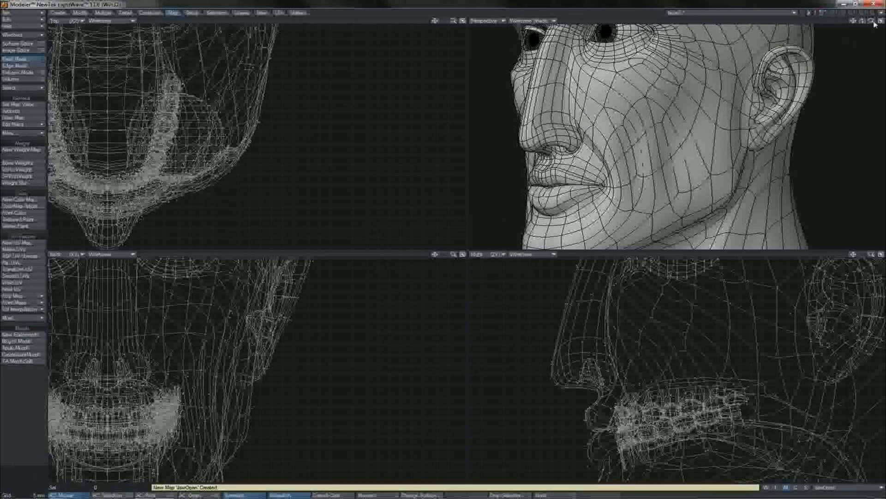
Select the edges on the upper neck just behind the jaw angle and slide them along the surface with DUniSlide.
{"action": "mouse_move", "coordinate": [872, 20]}
{"action": "left_mouse_down"}
{"action": "mouse_move", "coordinate": [853, 21]}
{"action": "mouse_move", "coordinate": [853, 12]}
{"action": "mouse_move", "coordinate": [861, 21]}
{"action": "mouse_move", "coordinate": [847, 21]}
{"action": "mouse_move", "coordinate": [861, 21]}
{"action": "left_mouse_up"}
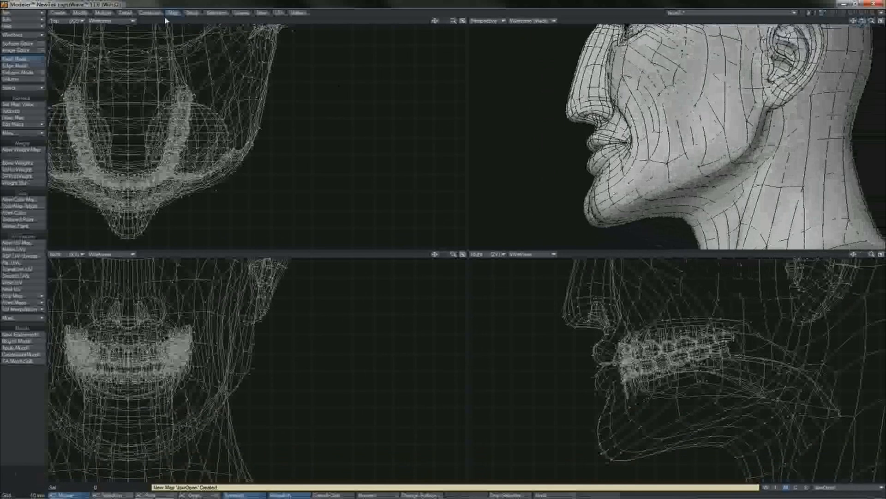
{"action": "left_click", "coordinate": [148, 17]}
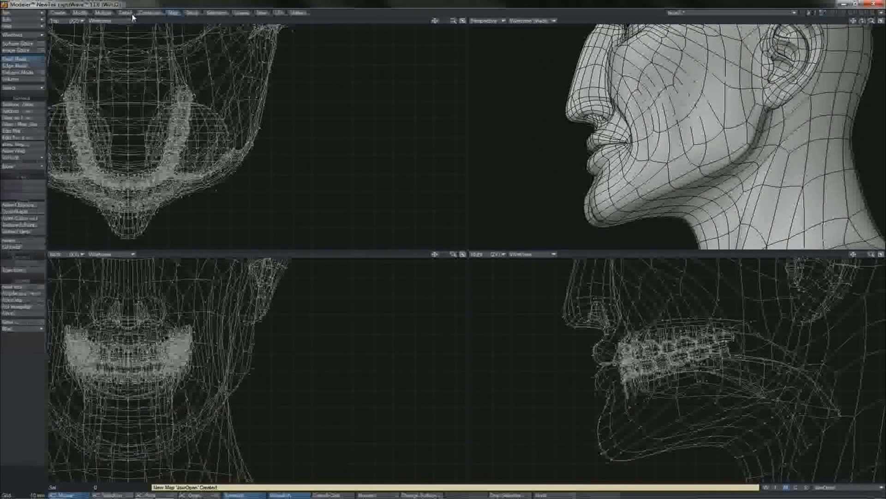
{"action": "left_click", "coordinate": [133, 17]}
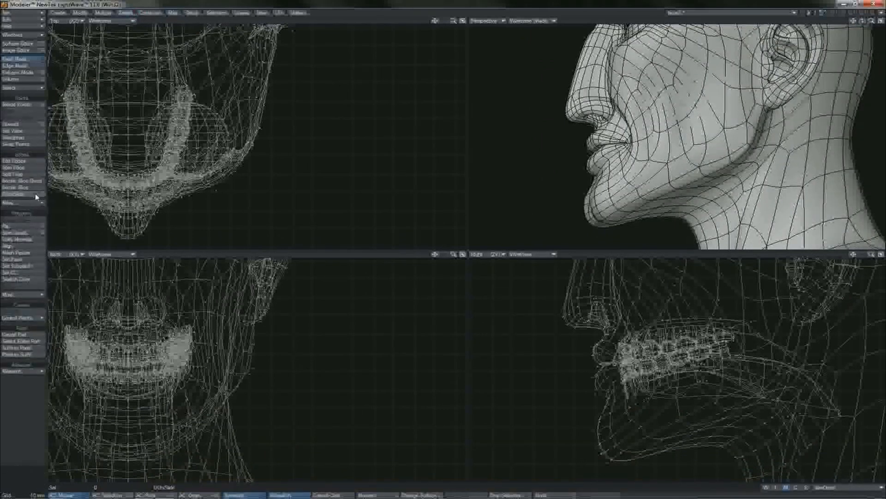
{"action": "left_click", "coordinate": [21, 194]}
{"action": "left_click", "coordinate": [20, 194]}
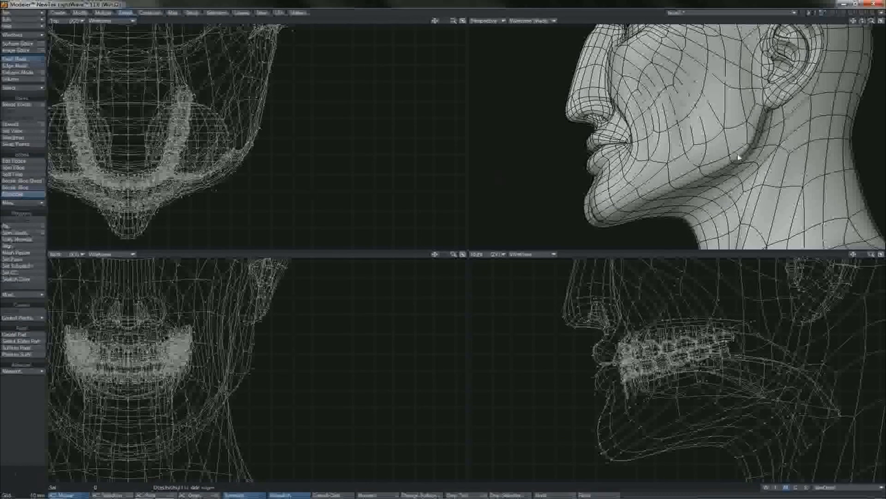
{"action": "key", "text": "space"}
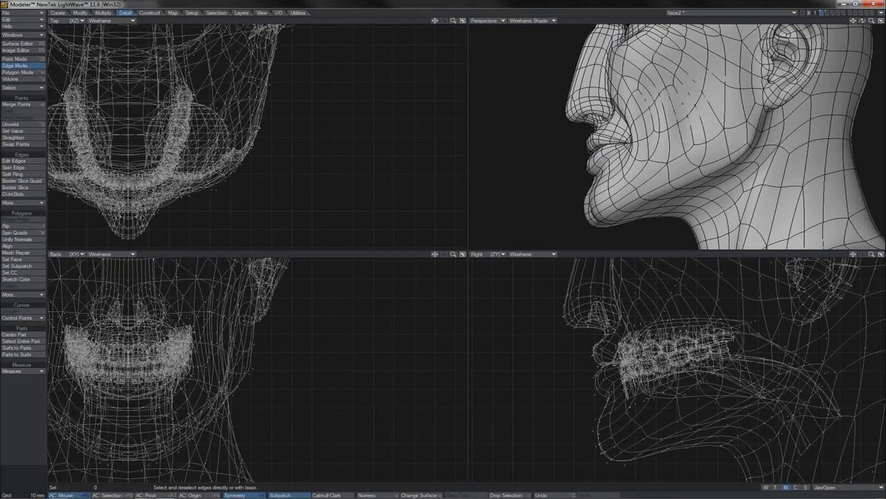
{"action": "left_click_drag", "start_coordinate": [816, 73], "coordinate": [840, 82], "text": "alt"}
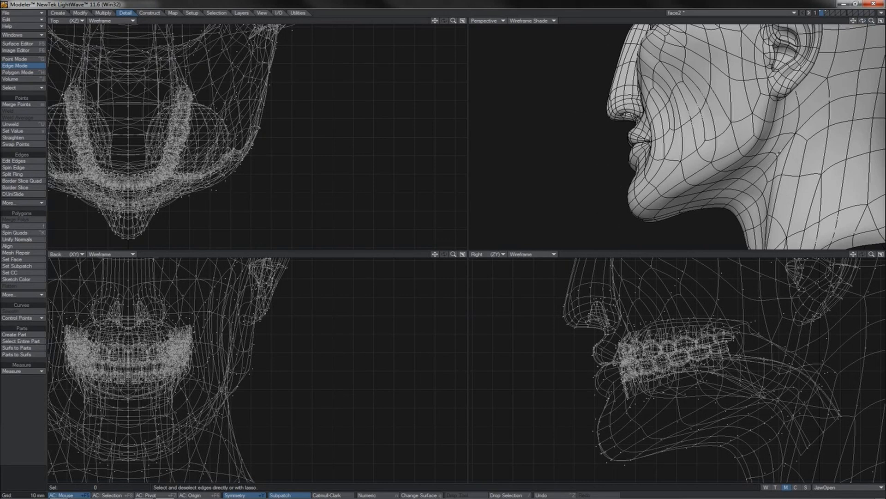
{"action": "left_click_drag", "start_coordinate": [785, 149], "coordinate": [773, 165]}
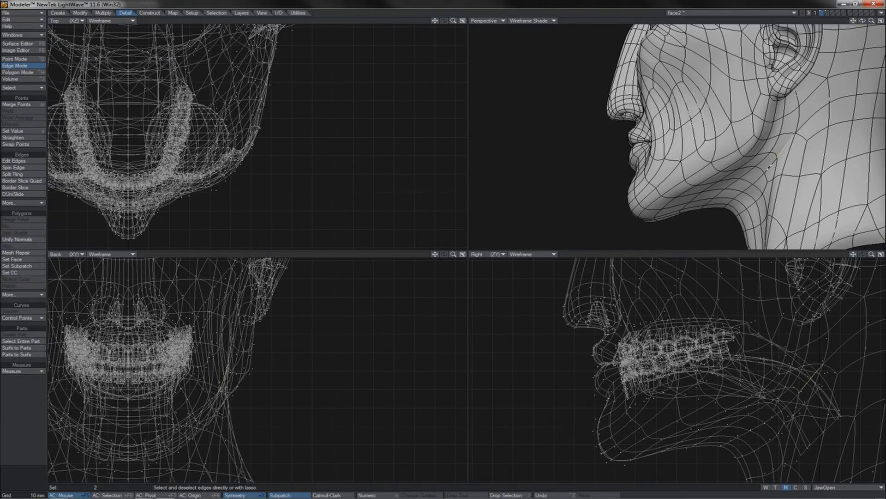
{"action": "left_click", "coordinate": [37, 195]}
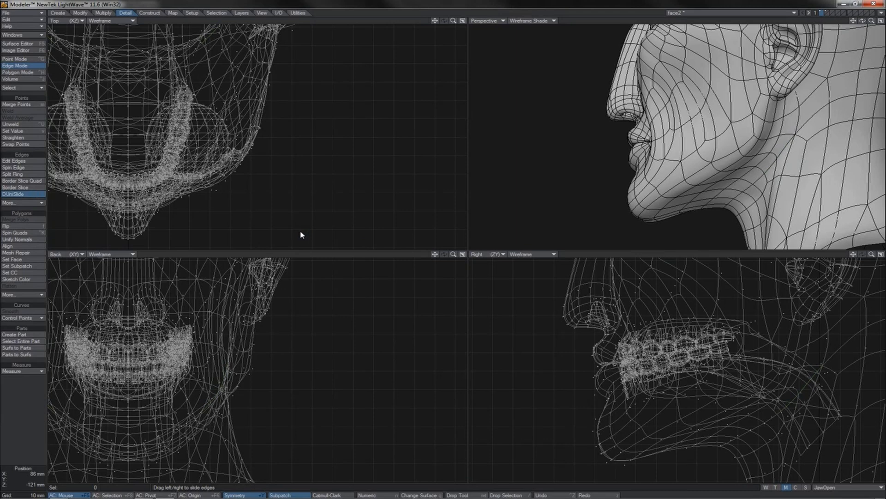
{"action": "left_click_drag", "start_coordinate": [308, 234], "coordinate": [333, 230]}
{"action": "key", "text": "space"}
Slide the neighbouring row of edges under the jaw angle with DUniSlide.
{"action": "left_click_drag", "start_coordinate": [767, 153], "coordinate": [749, 173]}
{"action": "left_click", "coordinate": [28, 194]}
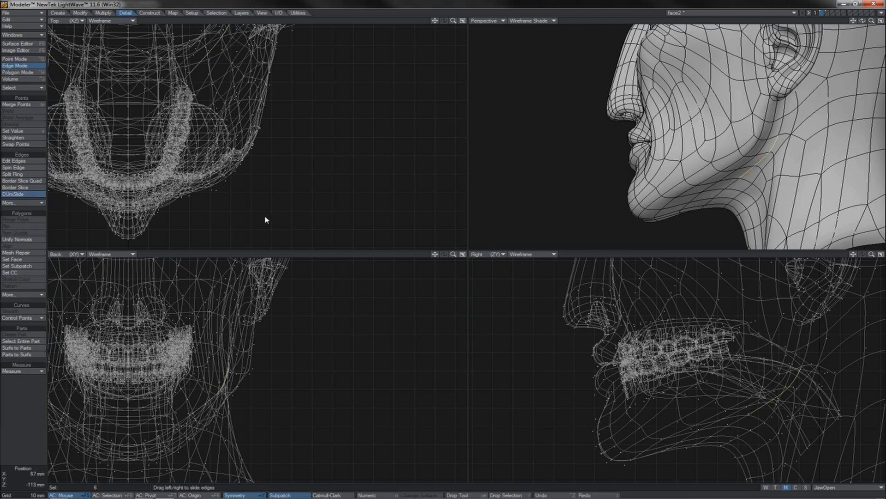
{"action": "left_click_drag", "start_coordinate": [267, 219], "coordinate": [239, 220]}
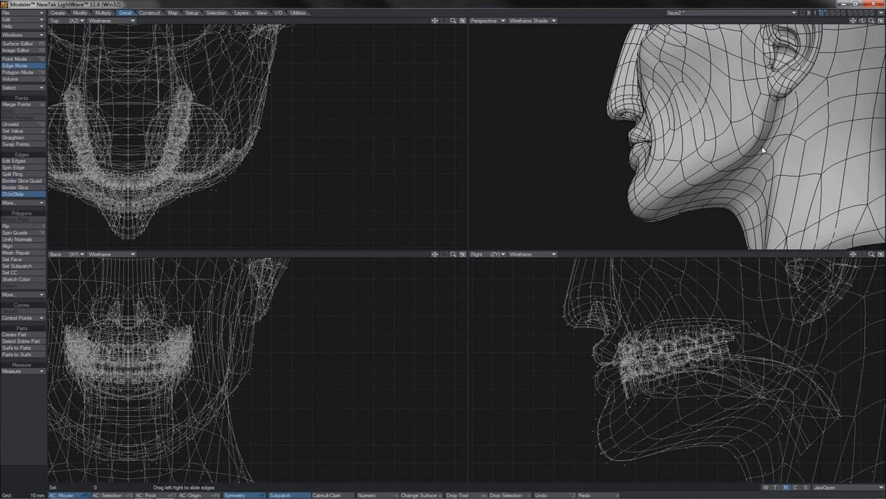
{"action": "key", "text": "space"}
Select the edge run from below the ear around the jaw angle, slide it with DUniSlide, and clear the selection.
{"action": "left_click_drag", "start_coordinate": [764, 146], "coordinate": [746, 161]}
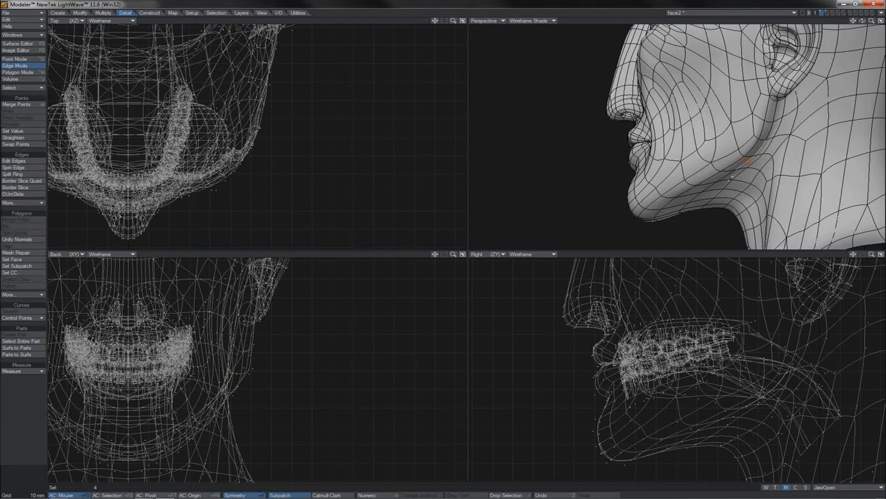
{"action": "left_click", "coordinate": [724, 176], "text": "shift"}
{"action": "left_click", "coordinate": [771, 128], "text": "shift"}
{"action": "left_click", "coordinate": [767, 118], "text": "shift"}
{"action": "key", "text": "u"}
{"action": "left_click_drag", "start_coordinate": [308, 193], "coordinate": [251, 194]}
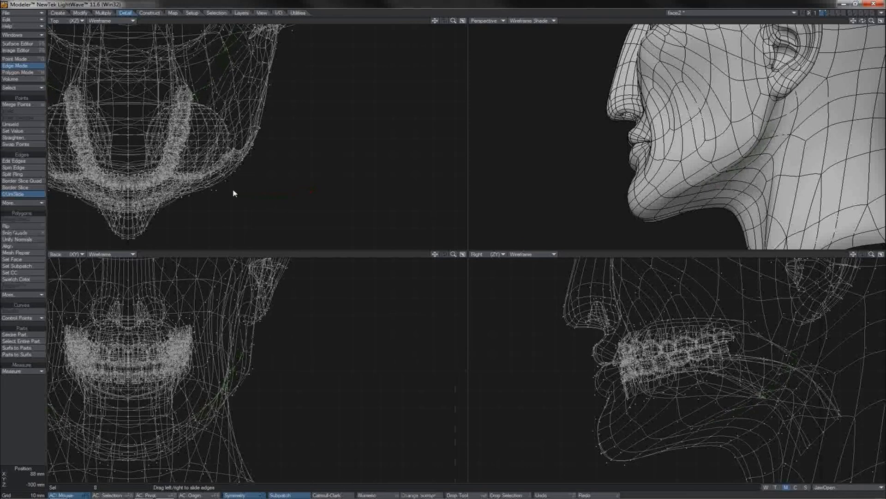
{"action": "key", "text": "slash"}
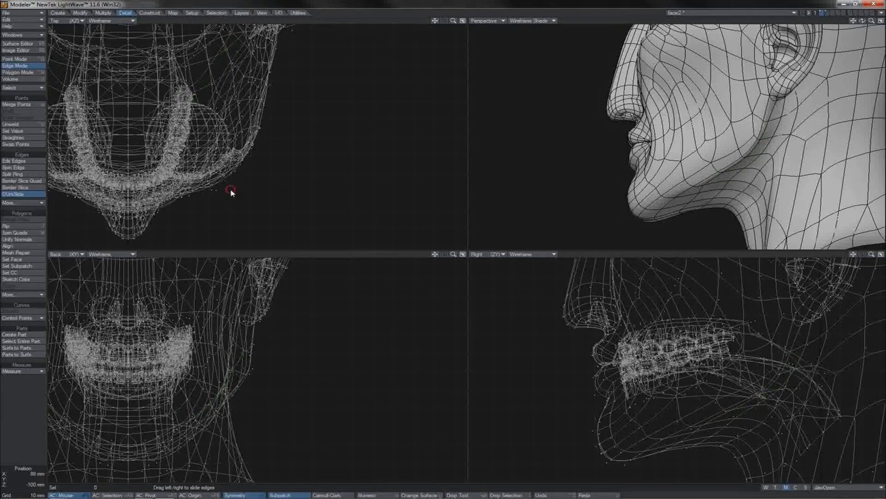
Slide the edge row just above the jaw angle slightly with DUniSlide.
{"action": "left_click", "coordinate": [764, 128]}
{"action": "left_click_drag", "start_coordinate": [761, 129], "coordinate": [728, 162]}
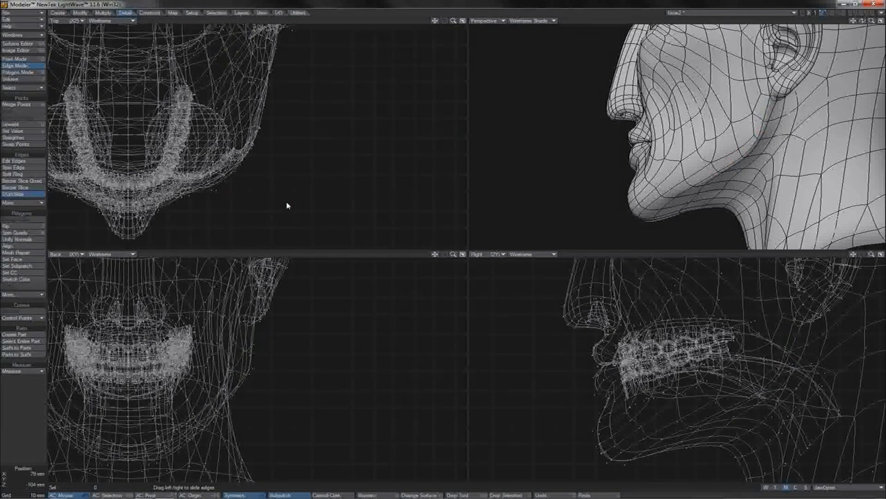
{"action": "left_click_drag", "start_coordinate": [298, 201], "coordinate": [303, 198]}
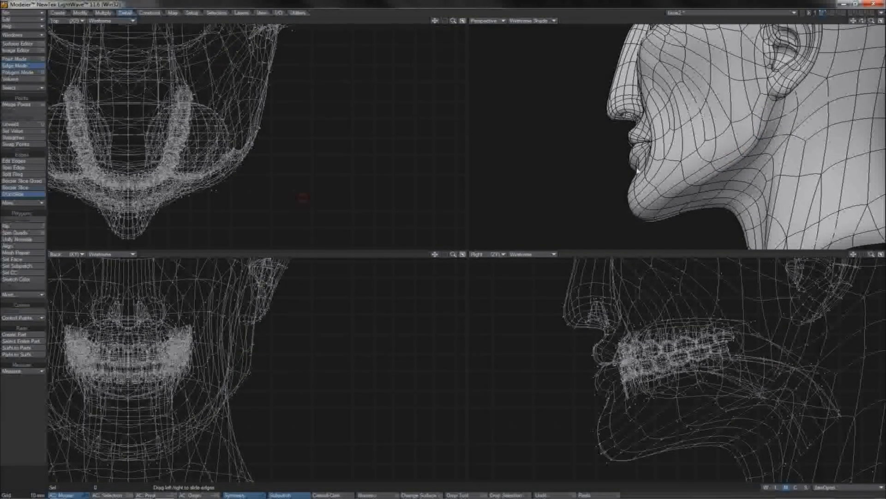
{"action": "key", "text": "space"}
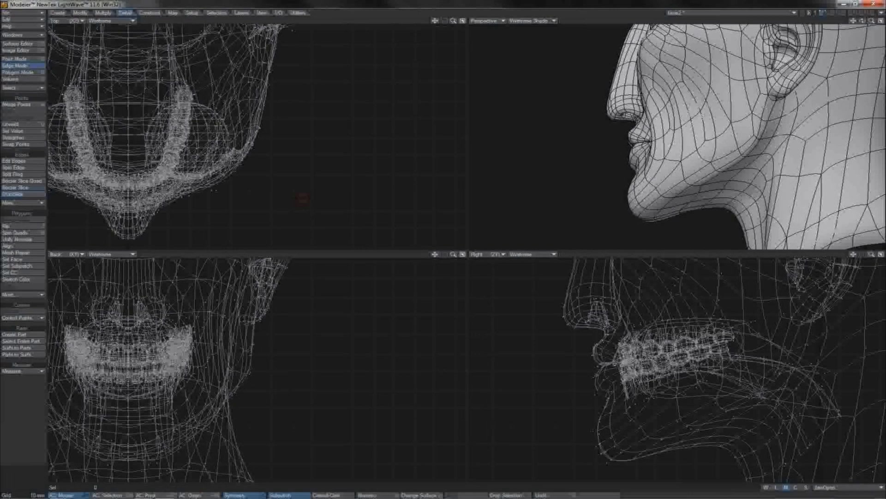
Select the edges on the lower cheek above the jawline and adjust their spacing with DUniSlide.
{"action": "left_click", "coordinate": [723, 134]}
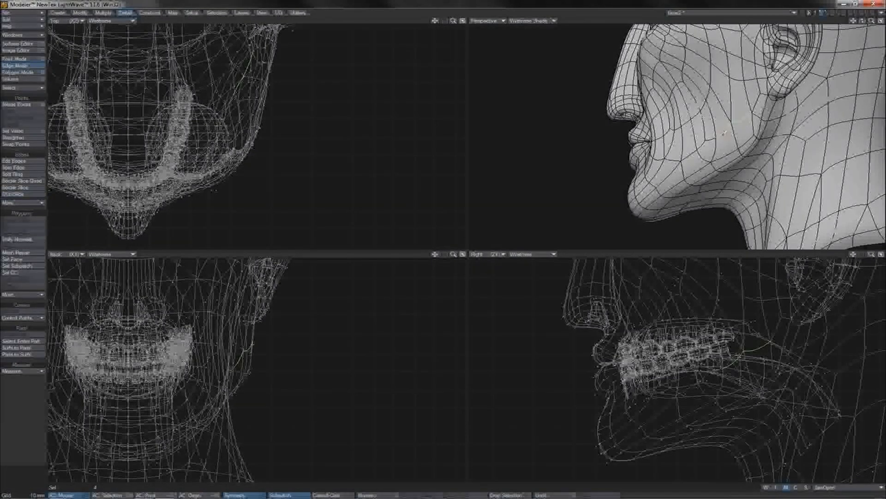
{"action": "left_click", "coordinate": [725, 132]}
{"action": "key", "text": "d"}
{"action": "left_click_drag", "start_coordinate": [305, 198], "coordinate": [293, 198]}
{"action": "key", "text": "space"}
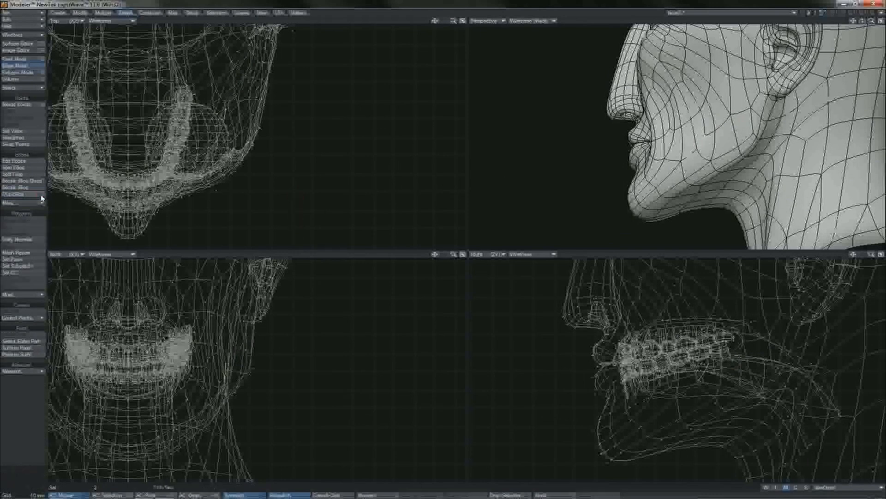
{"action": "left_click", "coordinate": [269, 201]}
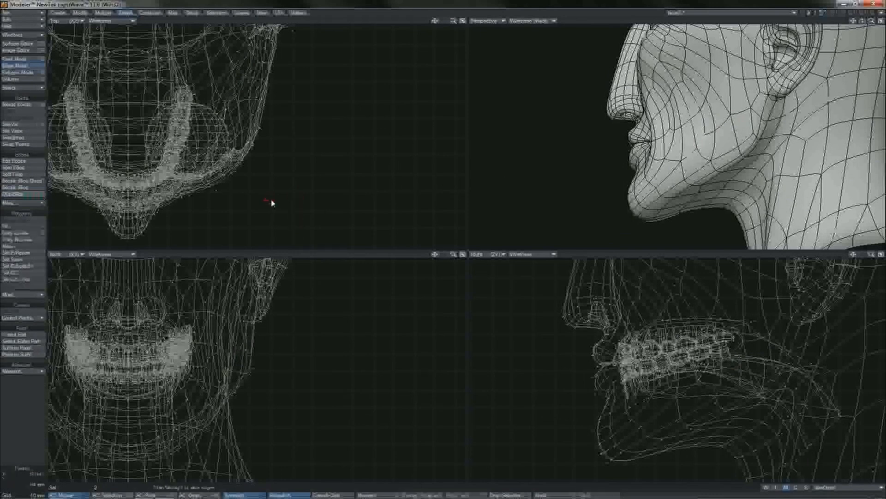
Slide the rear cheek edges in front of the earlobe with DUniSlide.
{"action": "left_click", "coordinate": [742, 113]}
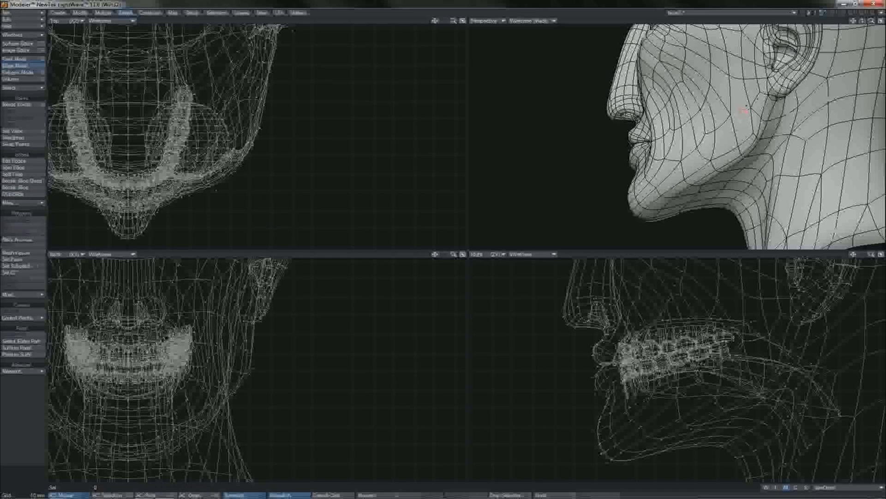
{"action": "left_click", "coordinate": [757, 99]}
{"action": "left_click", "coordinate": [754, 99]}
{"action": "left_click", "coordinate": [287, 185]}
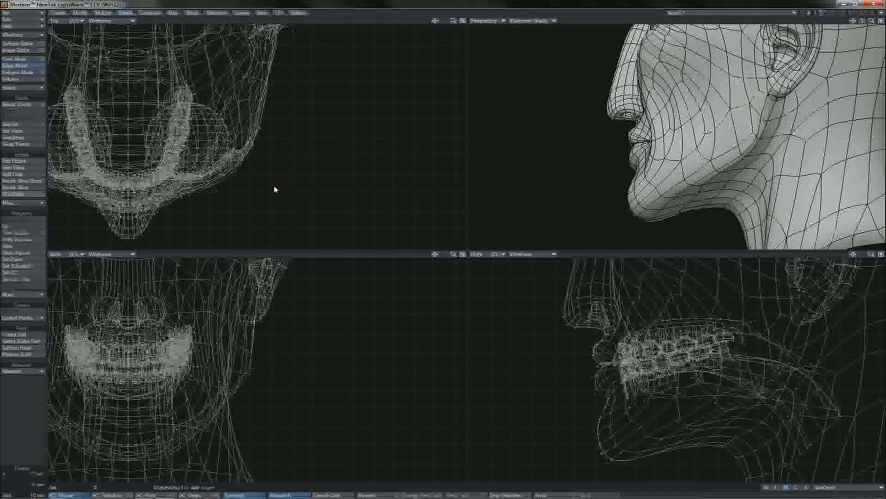
{"action": "left_click", "coordinate": [270, 186]}
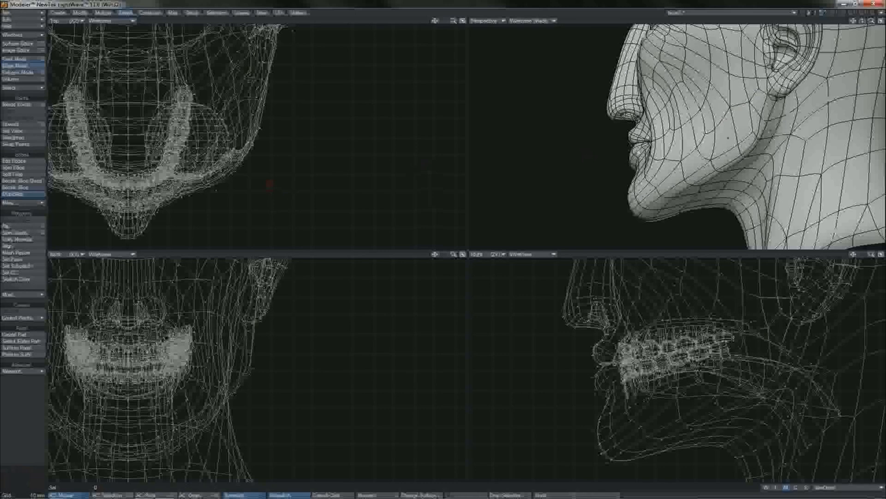
Select the edge on the cheek side of the jaw corner and apply DUniSlide to it.
{"action": "left_click", "coordinate": [749, 138]}
{"action": "left_click", "coordinate": [751, 140]}
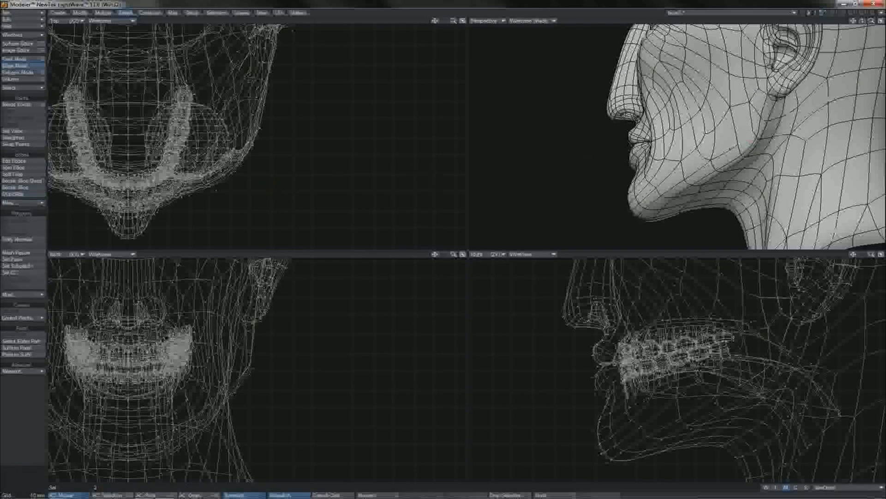
{"action": "left_click", "coordinate": [14, 193]}
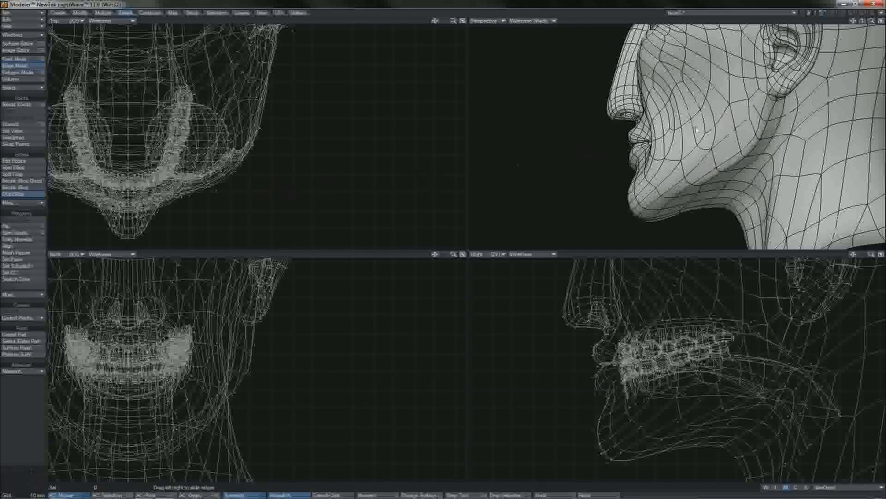
Select the edges running from the rear jaw around its corner onto the jawline and slide them with DUniSlide.
{"action": "left_click", "coordinate": [759, 123]}
{"action": "left_click", "coordinate": [748, 144]}
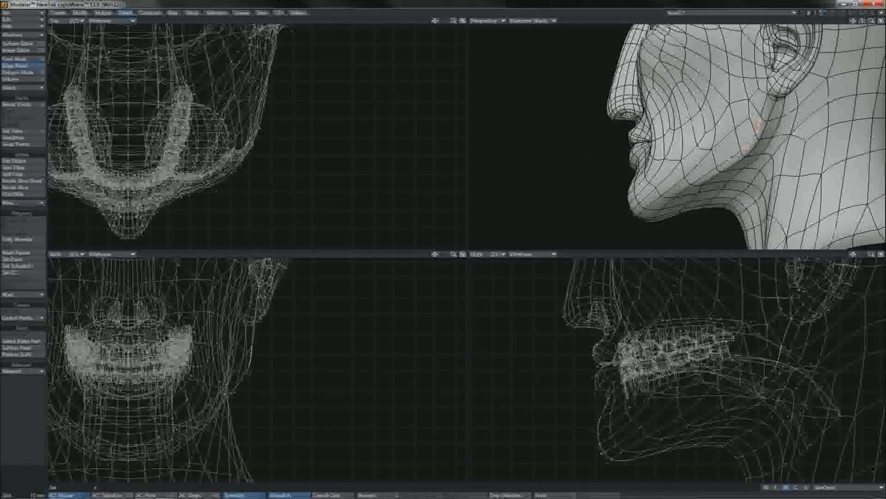
{"action": "left_click", "coordinate": [730, 159]}
{"action": "left_click", "coordinate": [13, 194]}
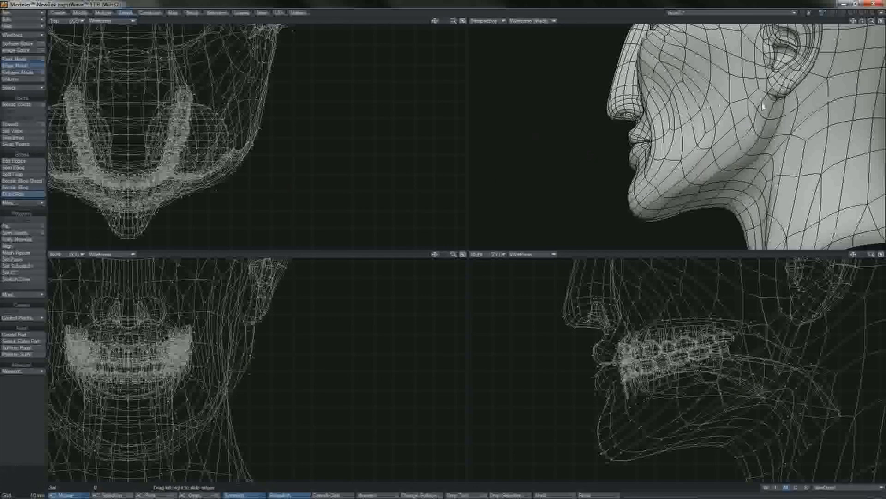
{"action": "key", "text": "space"}
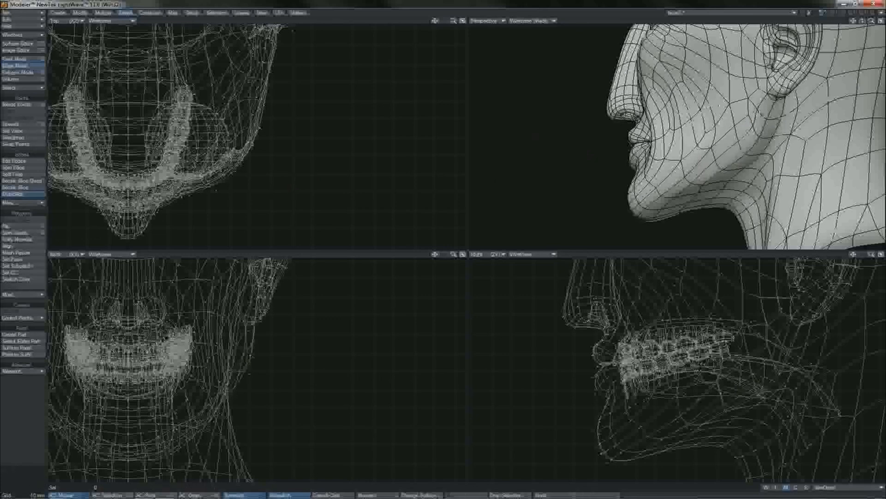
Select the rear jaw edges just beneath the earlobe and adjust them with DUniSlide.
{"action": "left_click", "coordinate": [768, 118]}
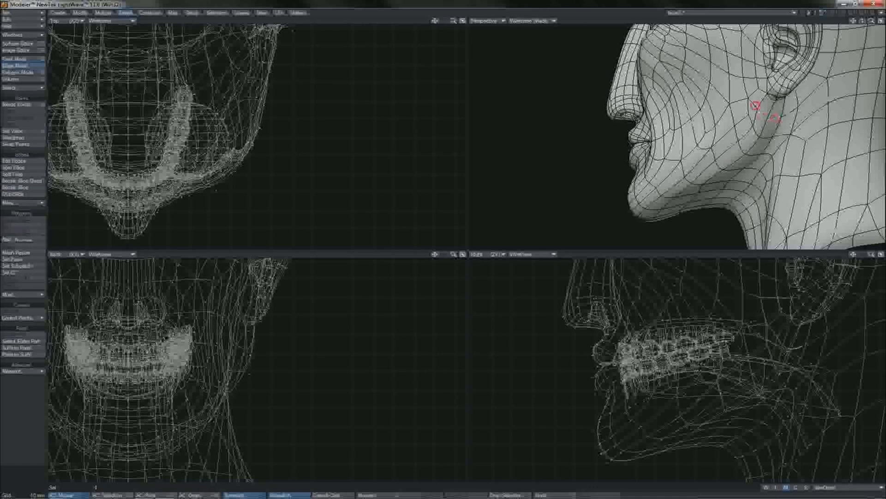
{"action": "left_click", "coordinate": [756, 106]}
{"action": "left_click", "coordinate": [756, 106], "text": "shift"}
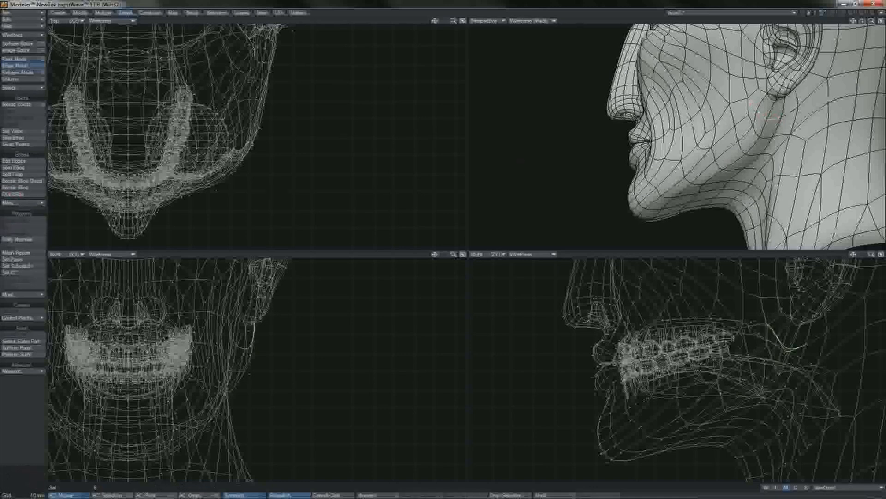
{"action": "left_click", "coordinate": [796, 20]}
{"action": "left_click", "coordinate": [779, 99]}
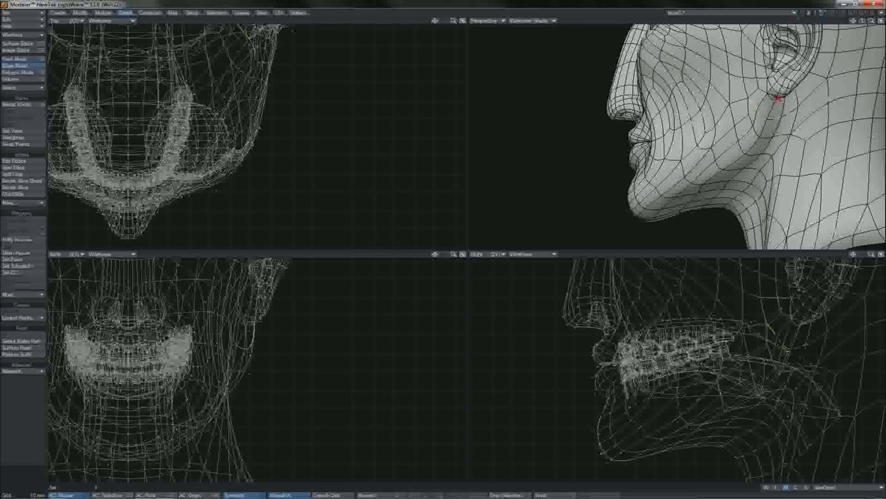
{"action": "left_click", "coordinate": [15, 195]}
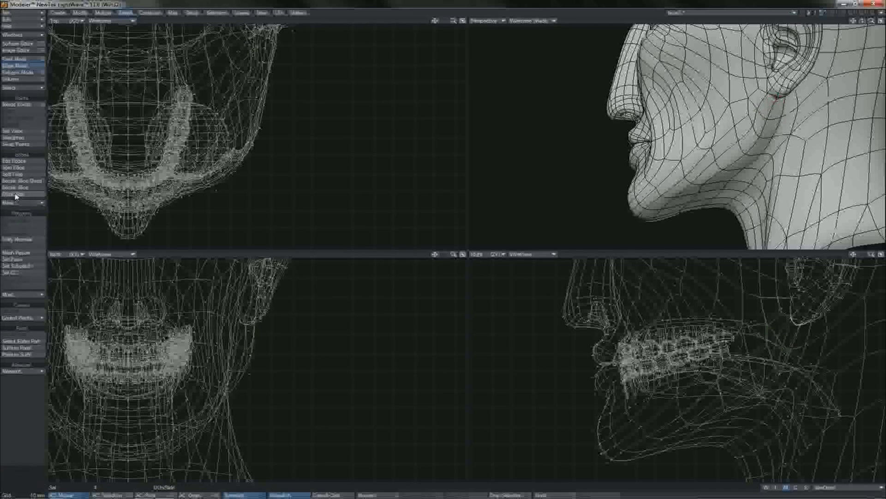
{"action": "left_click", "coordinate": [335, 204]}
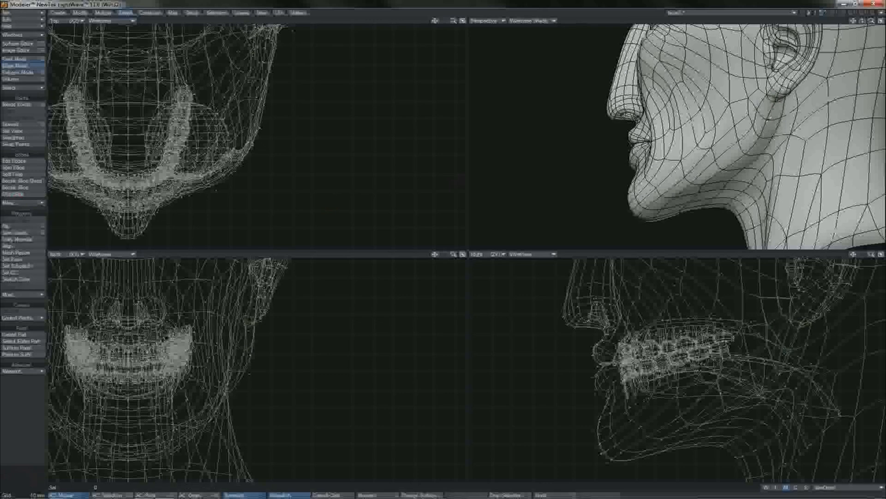
Slide the edge below the earlobe and the neighbouring edges on the rear cheek with DUniSlide.
{"action": "left_click", "coordinate": [771, 121]}
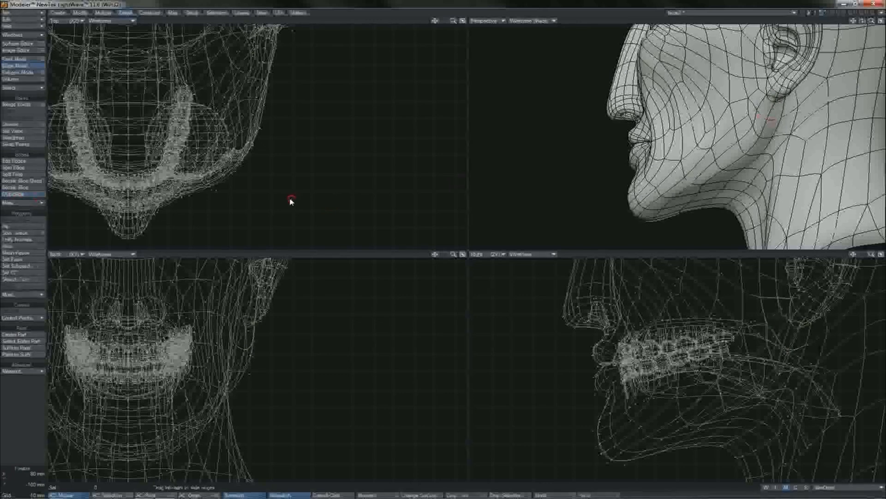
{"action": "left_click_drag", "start_coordinate": [290, 200], "coordinate": [272, 193]}
{"action": "key", "text": "Return"}
{"action": "left_click", "coordinate": [752, 121]}
{"action": "key", "text": "d"}
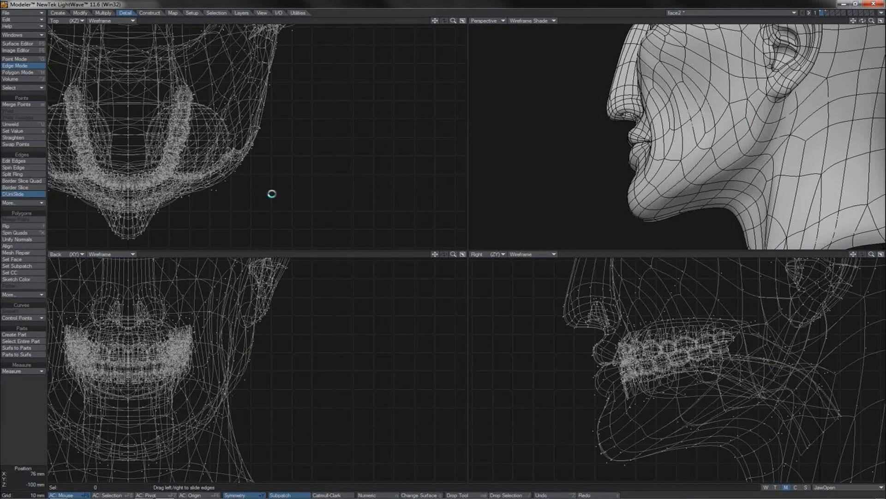
{"action": "key", "text": "Return"}
{"action": "left_click", "coordinate": [741, 149]}
{"action": "key", "text": "d"}
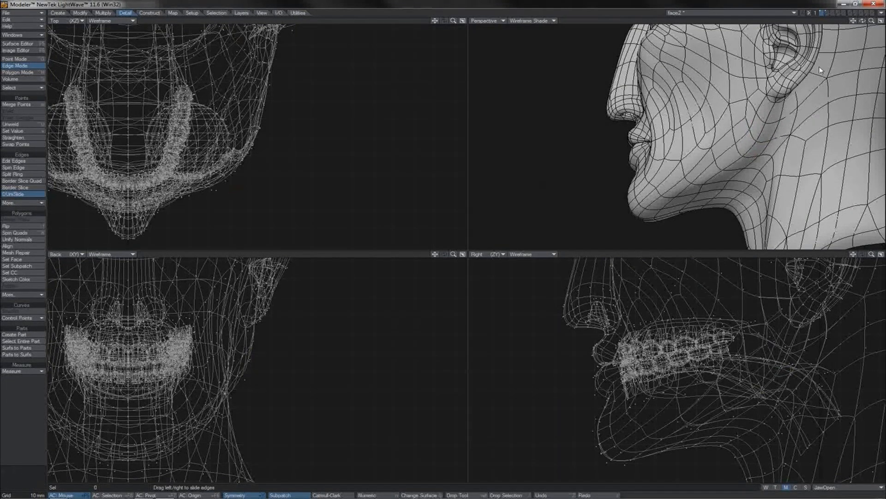
Translate the edge near the jaw corner, seen from behind, by about 3 mm in X and -1 mm in Y and Z.
{"action": "left_click_drag", "start_coordinate": [861, 20], "coordinate": [624, 249]}
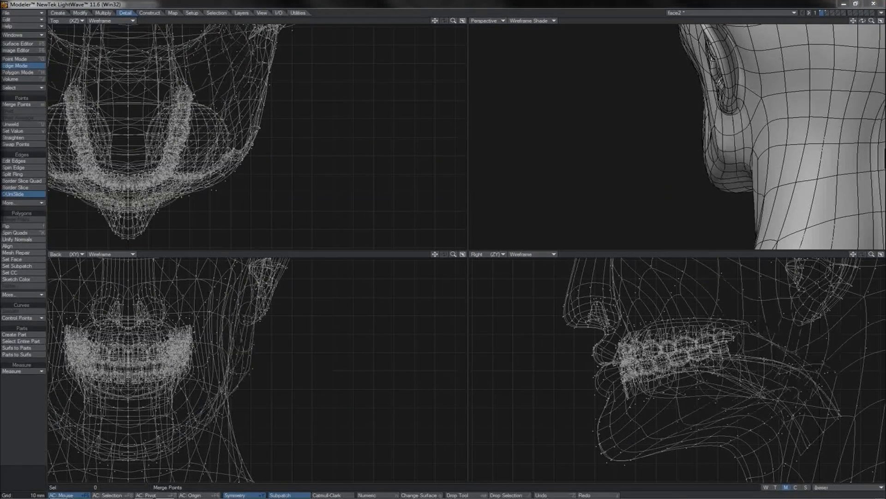
{"action": "key", "text": "t"}
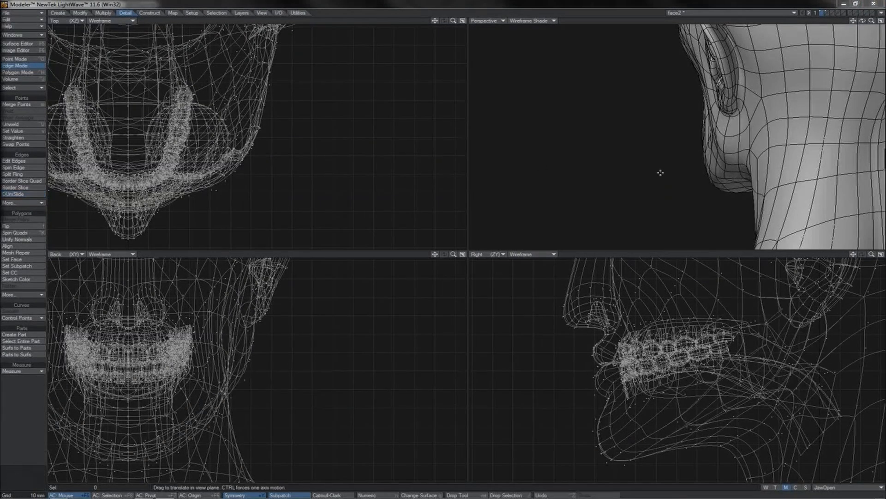
{"action": "left_click", "coordinate": [716, 162]}
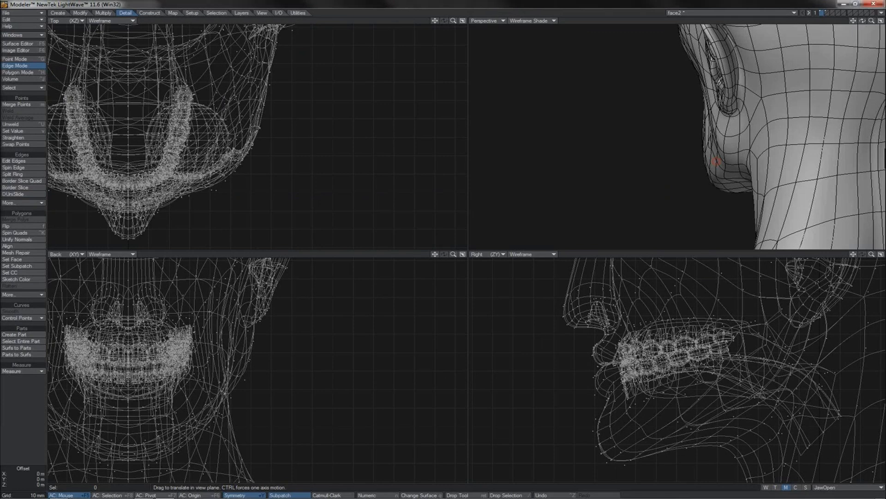
{"action": "left_click_drag", "start_coordinate": [716, 161], "coordinate": [715, 162]}
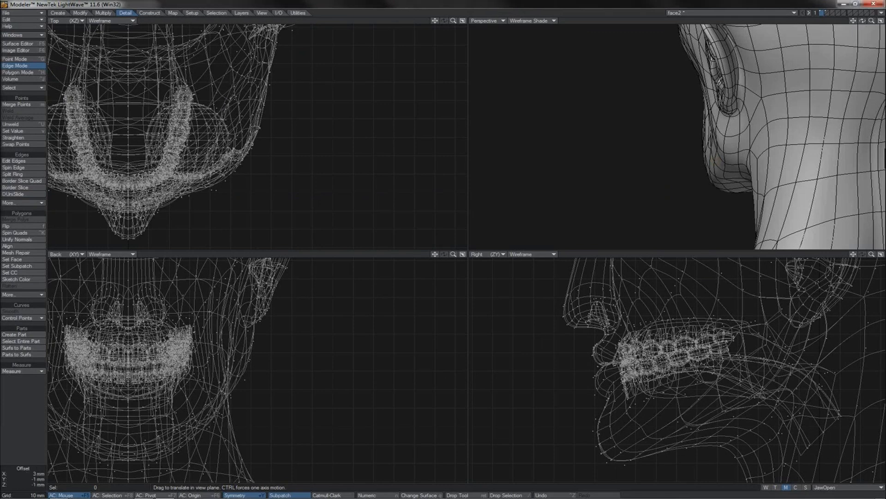
{"action": "left_click", "coordinate": [21, 181]}
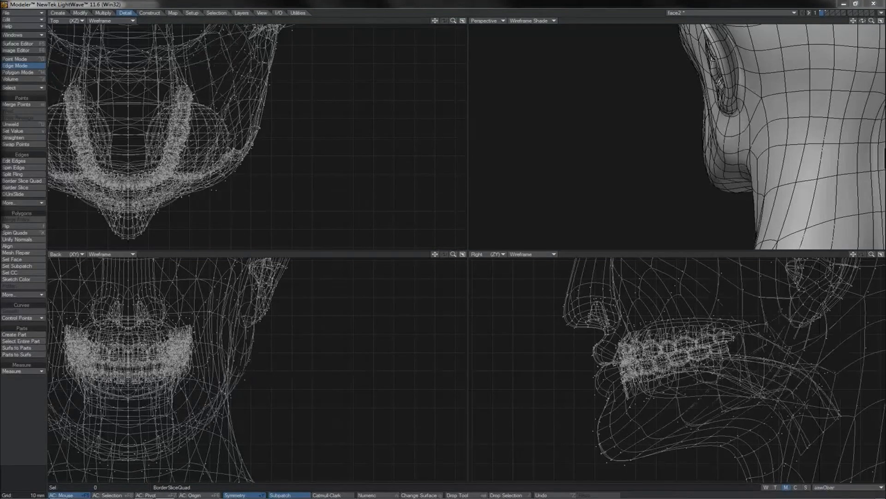
Switch to polygon mode, clear the selection and turn off subpatch smoothing for the whole head mesh.
{"action": "key", "text": "t"}
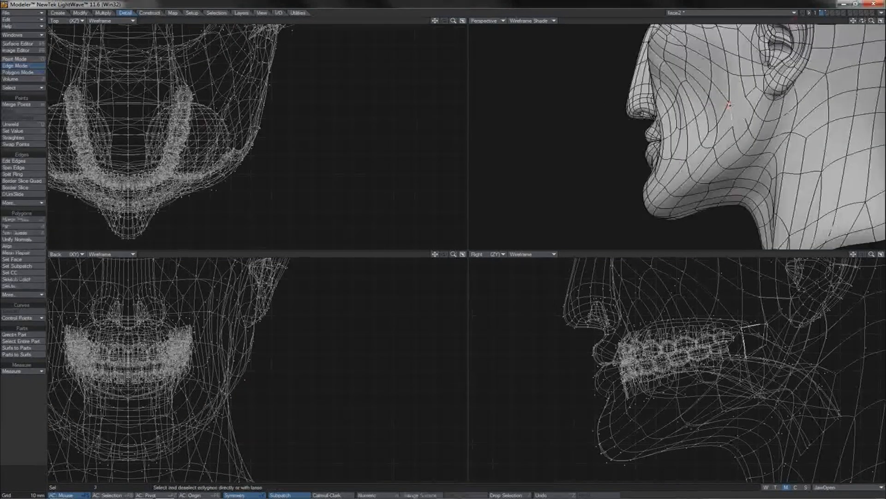
{"action": "key", "text": "space"}
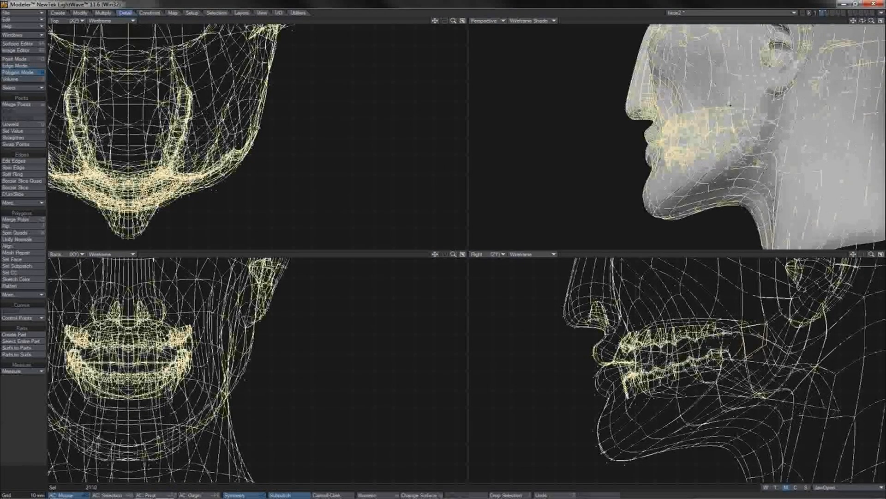
{"action": "key", "text": "slash"}
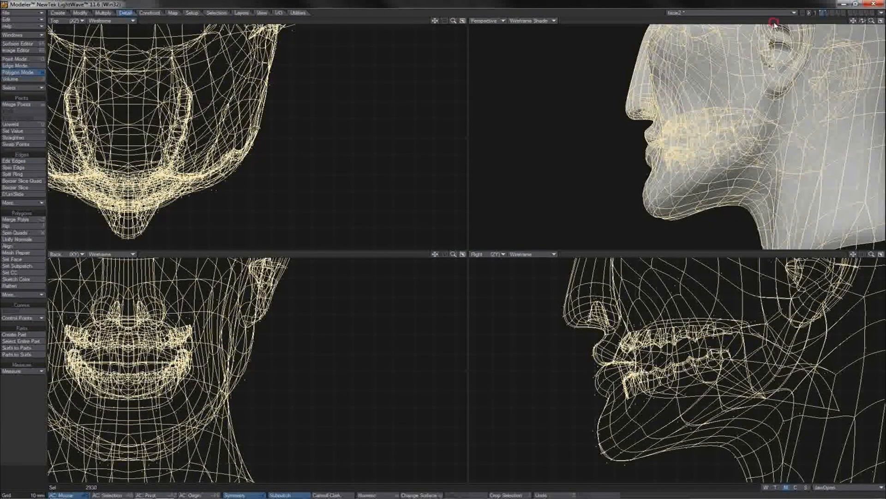
{"action": "left_click", "coordinate": [775, 24]}
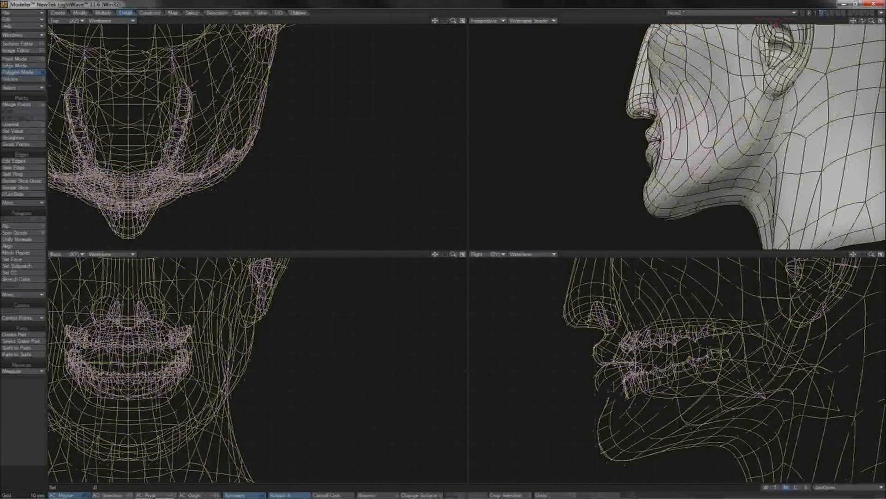
{"action": "key", "text": "Tab"}
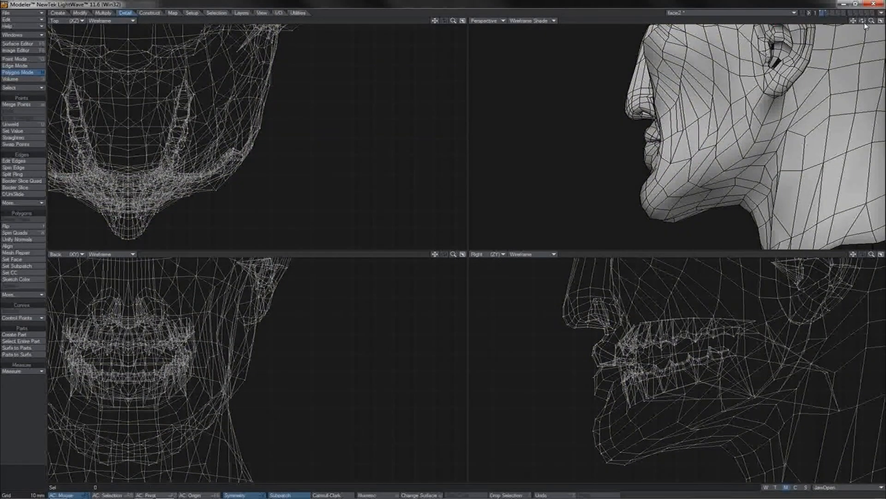
Select the point on the lower cheek above the jawline and move it about -4 mm in X and 5 mm in Z.
{"action": "left_click_drag", "start_coordinate": [863, 20], "coordinate": [865, 24]}
{"action": "key", "text": "t"}
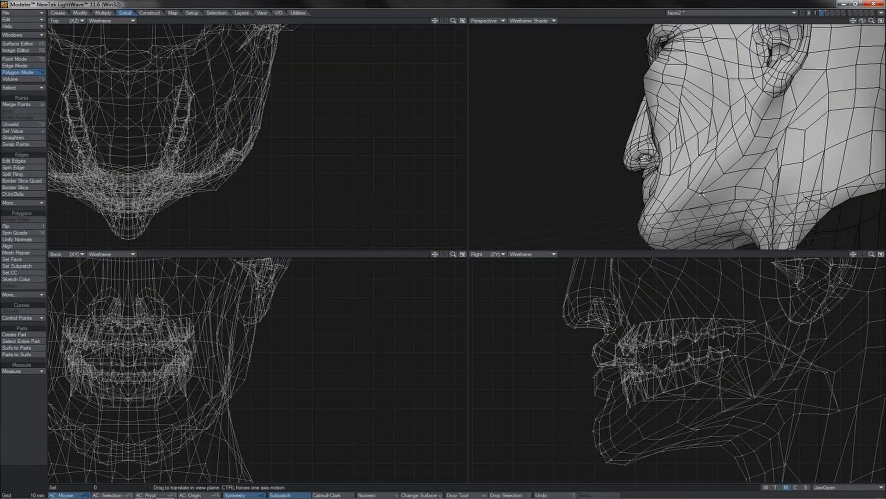
{"action": "key", "text": "space"}
{"action": "key", "text": "ctrl+g"}
{"action": "left_click", "coordinate": [701, 193]}
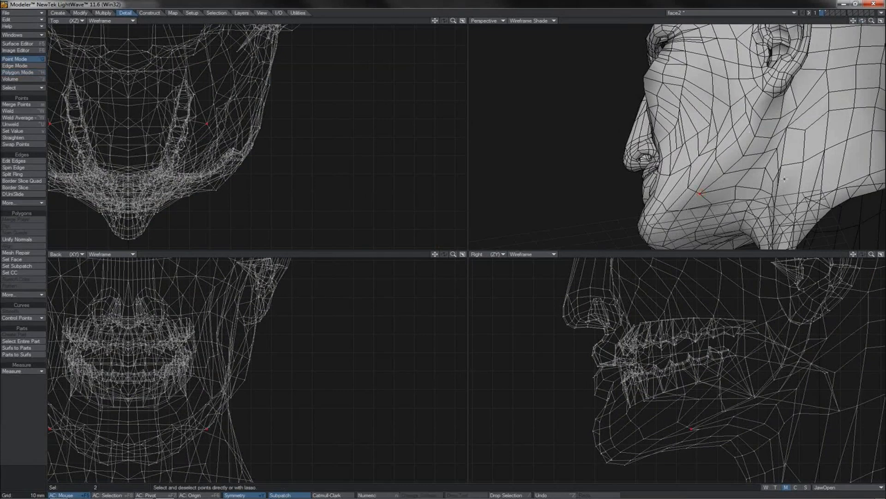
{"action": "key", "text": "t"}
{"action": "left_click_drag", "start_coordinate": [211, 130], "coordinate": [204, 121]}
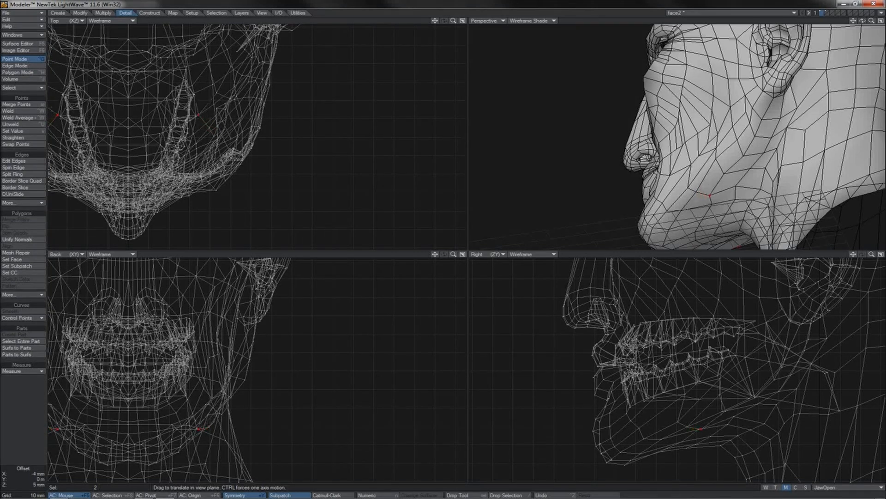
{"action": "key", "text": "space"}
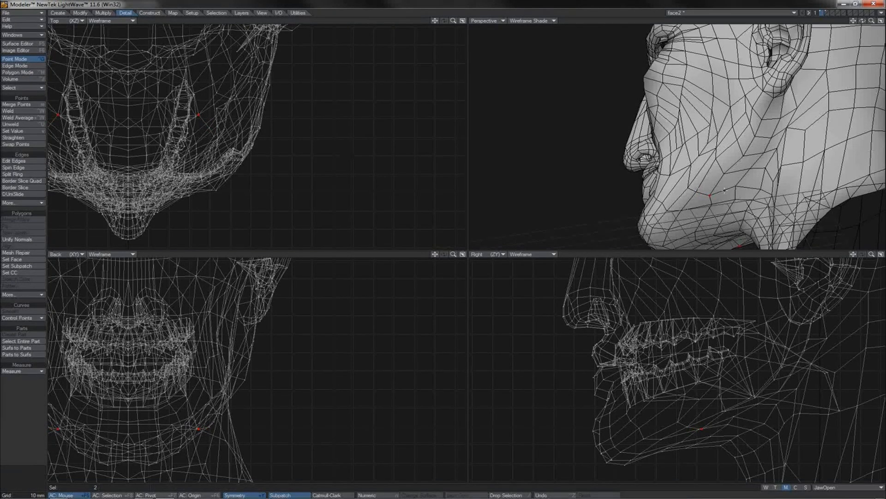
Deselect the moved cheek point and shift the neighbouring point just below it slightly.
{"action": "left_click", "coordinate": [710, 195]}
{"action": "left_click", "coordinate": [711, 202]}
{"action": "key", "text": "t"}
{"action": "left_click_drag", "start_coordinate": [204, 160], "coordinate": [205, 164]}
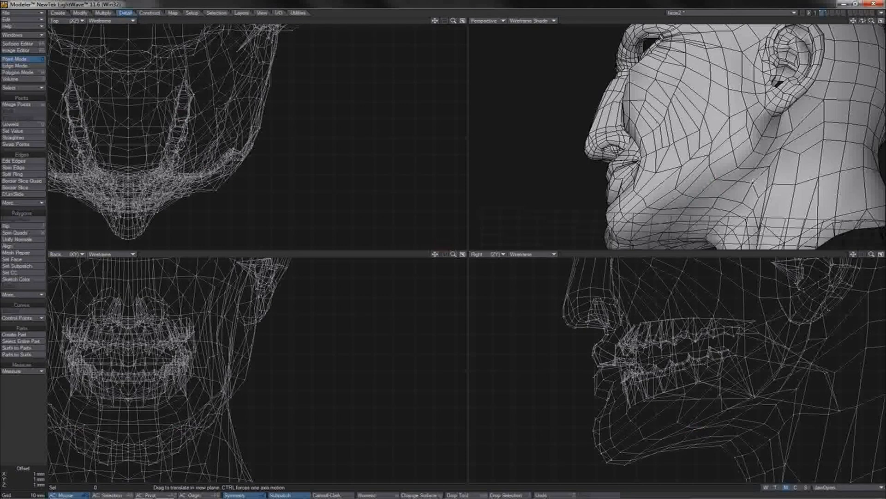
Fine-tune the points around the lower jaw and its corner from a rear side view.
{"action": "left_click_drag", "start_coordinate": [753, 182], "coordinate": [717, 155]}
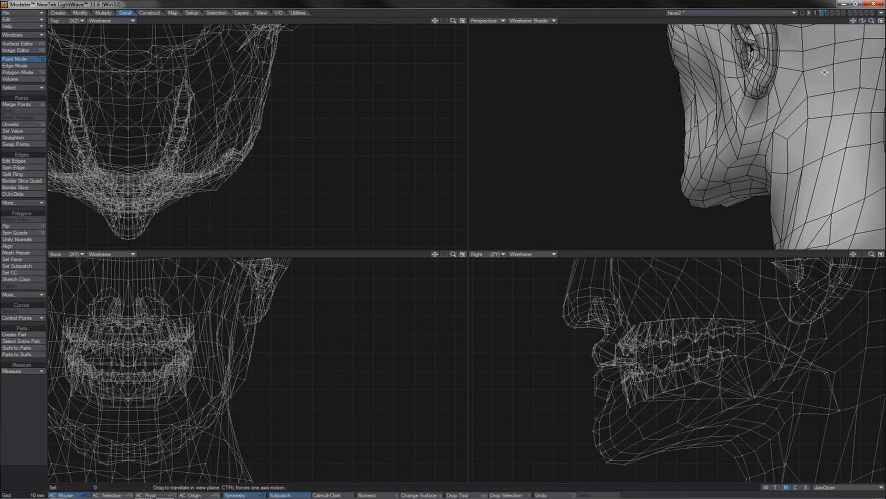
{"action": "left_click_drag", "start_coordinate": [862, 22], "coordinate": [850, 23]}
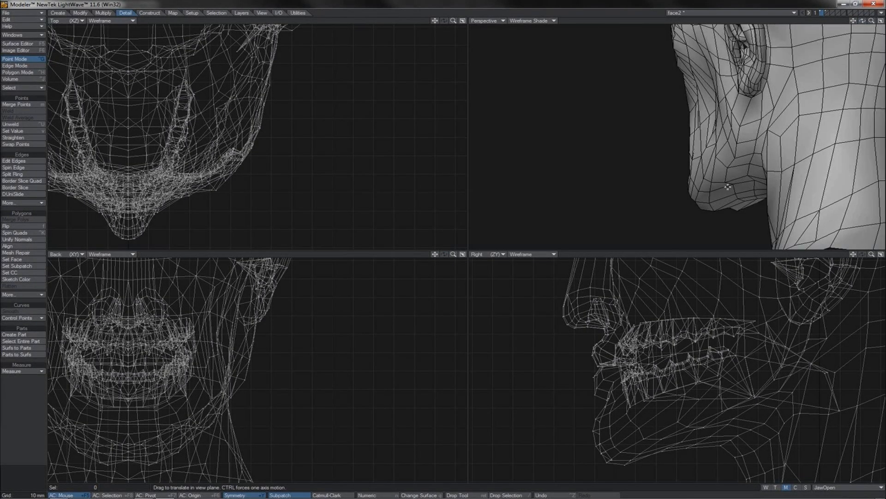
{"action": "left_click_drag", "start_coordinate": [728, 187], "coordinate": [733, 188]}
{"action": "left_click_drag", "start_coordinate": [862, 21], "coordinate": [877, 22]}
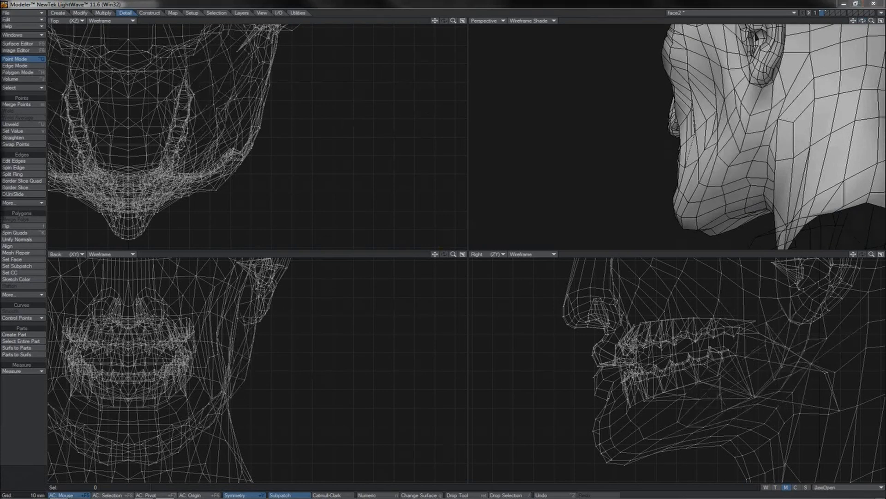
Undo and redo the last point moves on the jaw and turn subpatch smoothing back on.
{"action": "key", "text": "ctrl+z"}
{"action": "key", "text": "z"}
{"action": "key", "text": "ctrl+z"}
{"action": "key", "text": "z"}
{"action": "left_click", "coordinate": [444, 245]}
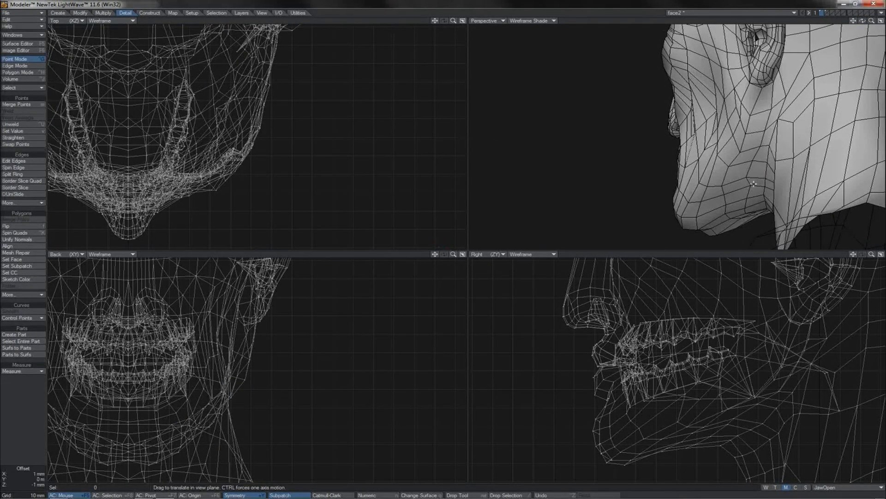
{"action": "key", "text": "ctrl+z"}
{"action": "key", "text": "z"}
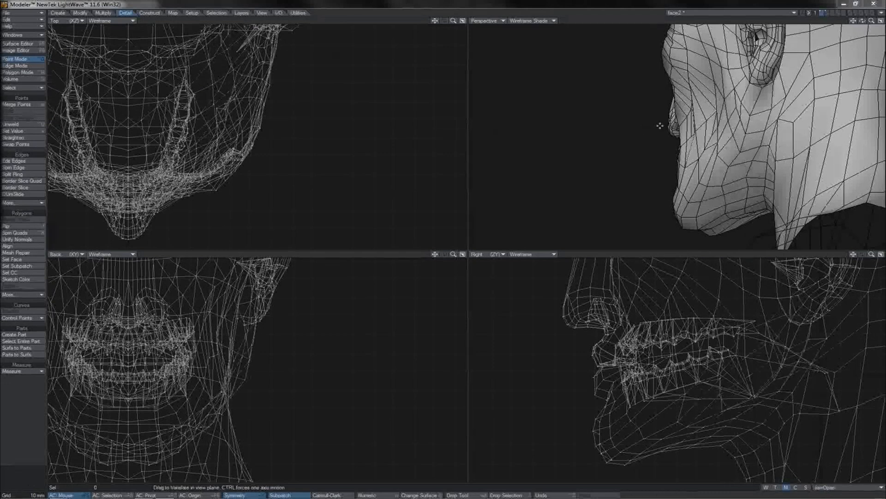
{"action": "key", "text": "Tab"}
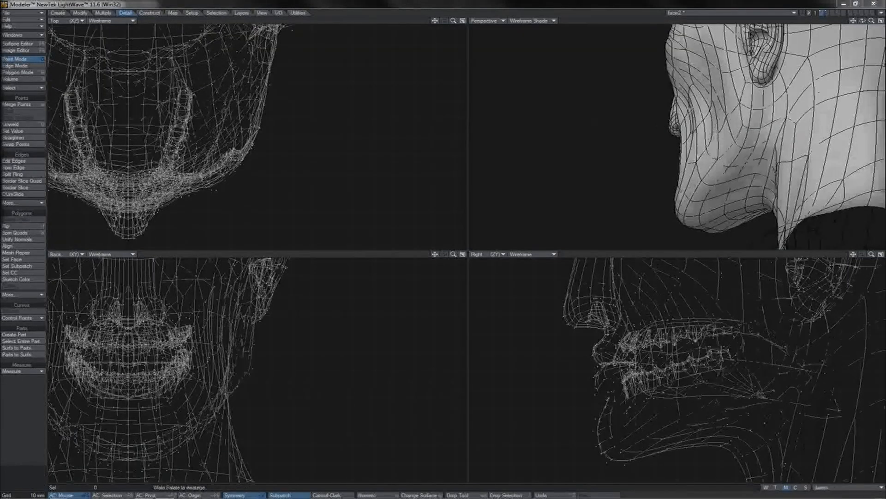
Alternate between undoing and redoing the recent edits to compare the smoothed jaw and neck shape.
{"action": "key", "text": "ctrl+z"}
{"action": "key", "text": "z"}
{"action": "key", "text": "ctrl+z"}
{"action": "key", "text": "z"}
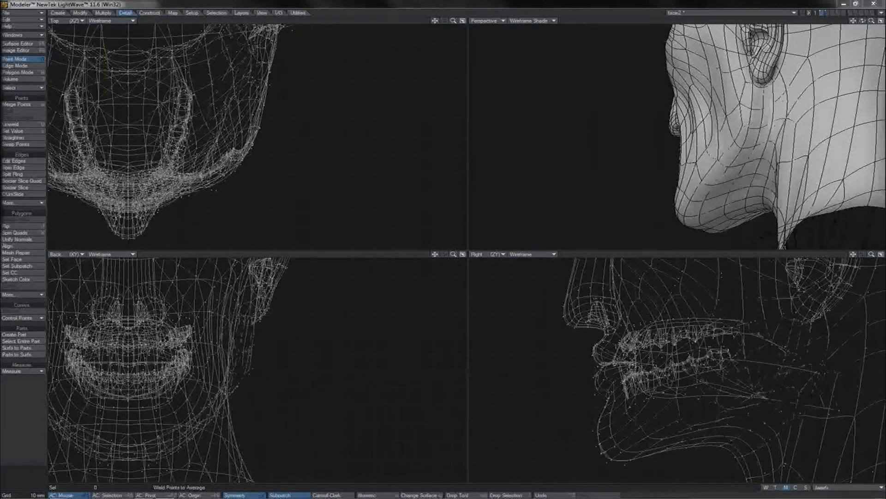
{"action": "key", "text": "ctrl+z"}
{"action": "key", "text": "z"}
{"action": "key", "text": "ctrl+z"}
{"action": "key", "text": "z"}
{"action": "key", "text": "ctrl+z"}
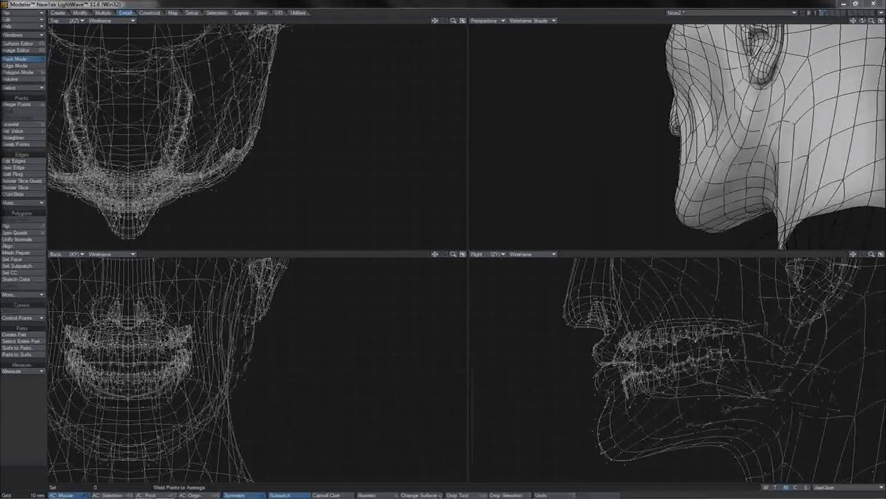
{"action": "key", "text": "z"}
{"action": "key", "text": "ctrl+z"}
{"action": "key", "text": "z"}
{"action": "key", "text": "ctrl+z"}
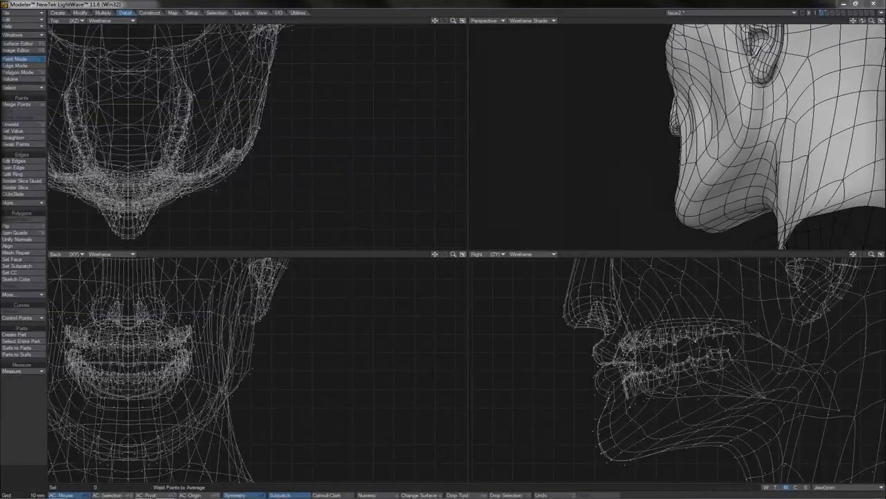
{"action": "key", "text": "ctrl+z"}
{"action": "key", "text": "z"}
{"action": "key", "text": "ctrl+z"}
{"action": "key", "text": "z"}
{"action": "key", "text": "ctrl+z"}
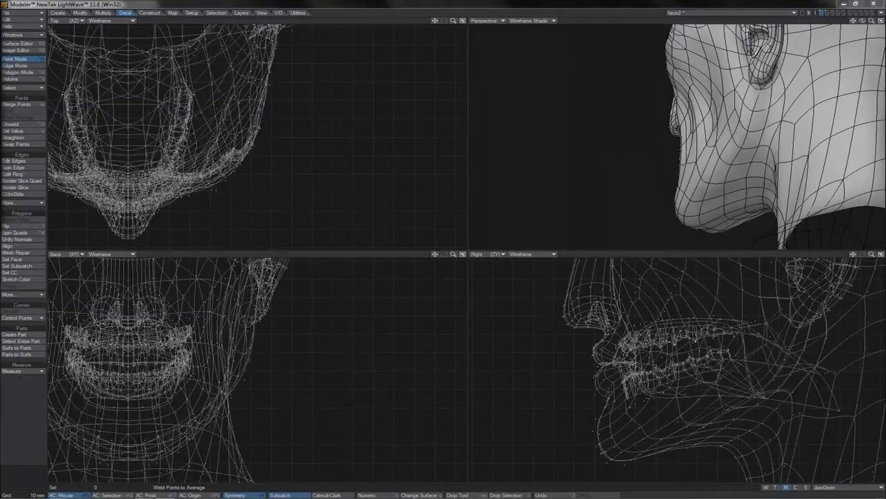
Save the face2 object and bring the jaw and neck of its base morph into view.
{"action": "key", "text": "s"}
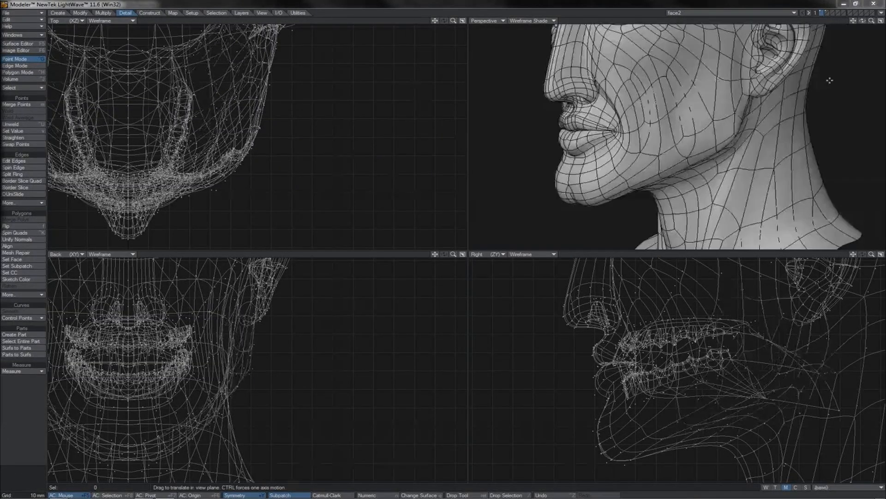
{"action": "mouse_move", "coordinate": [856, 22]}
{"action": "left_mouse_down"}
{"action": "mouse_move", "coordinate": [854, 1]}
{"action": "mouse_move", "coordinate": [863, 21]}
{"action": "mouse_move", "coordinate": [840, 20]}
{"action": "left_mouse_up"}
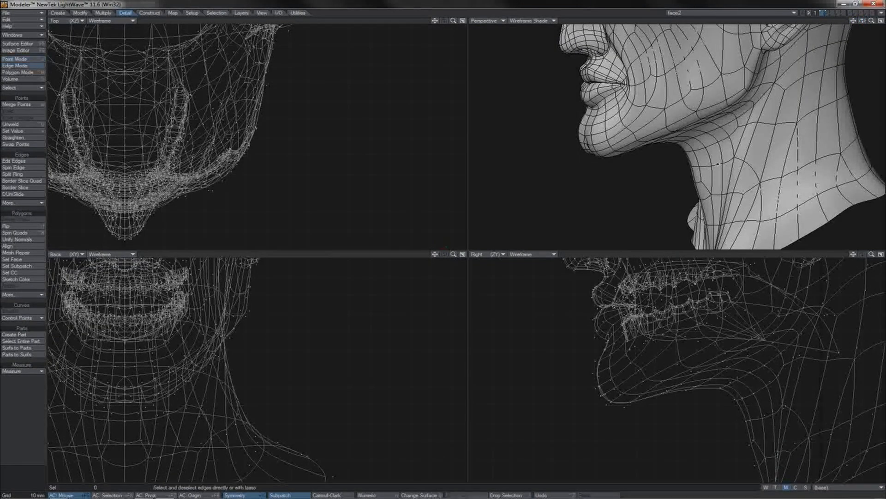
Slide the front neck edges below the jaw with DUniSlide on the JawOpen morph.
{"action": "key", "text": "ctrl+h"}
{"action": "left_click", "coordinate": [707, 167]}
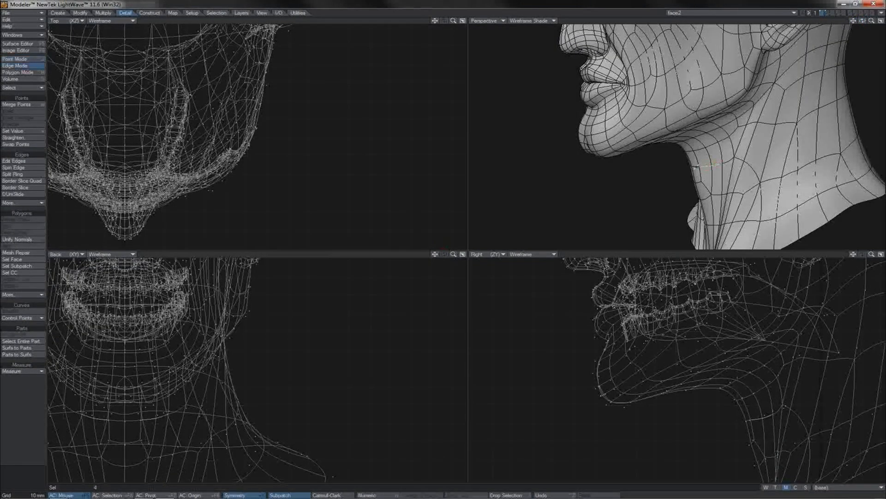
{"action": "left_click", "coordinate": [696, 167]}
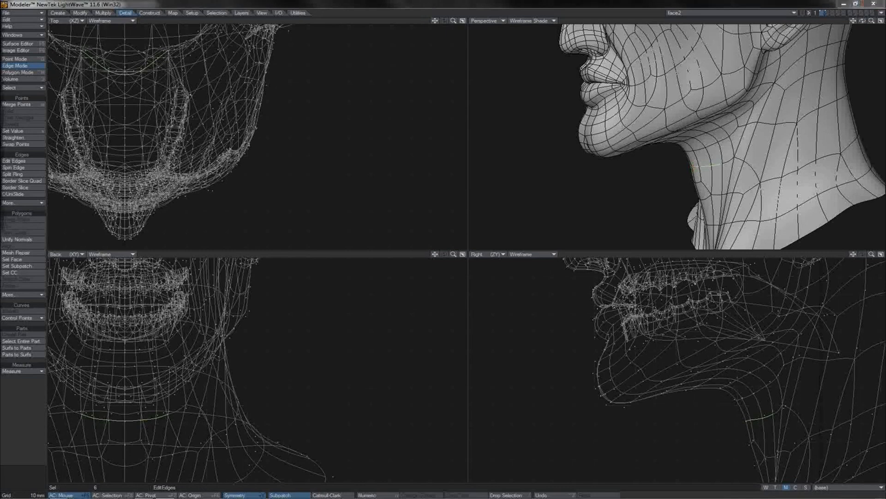
{"action": "left_click", "coordinate": [39, 196]}
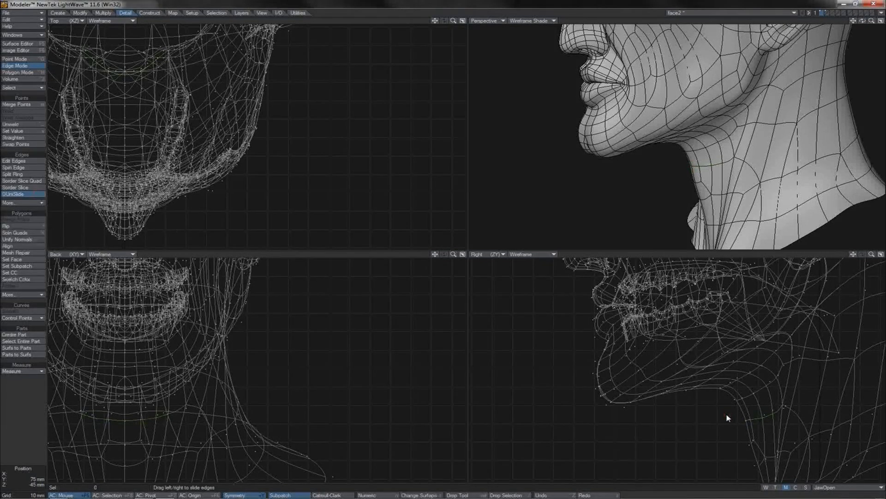
{"action": "left_click_drag", "start_coordinate": [727, 418], "coordinate": [733, 414]}
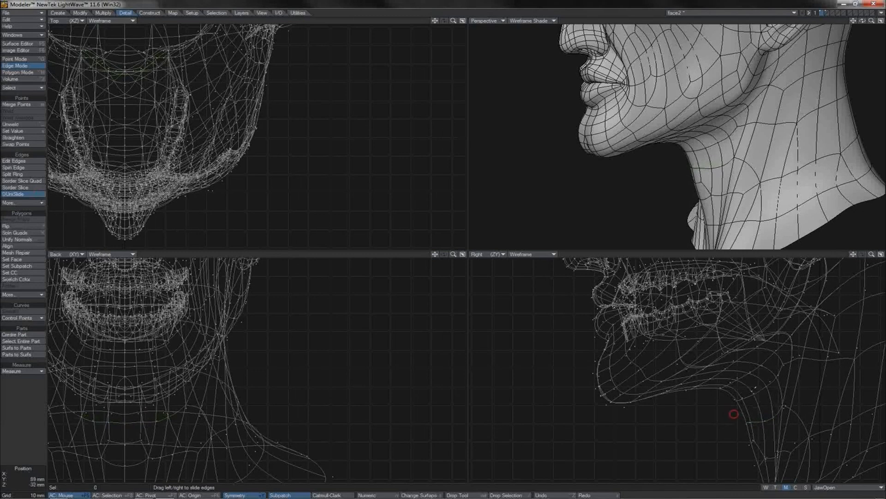
Select the edges at the bend between the underside of the chin and the front of the neck and slide them.
{"action": "left_click", "coordinate": [748, 396]}
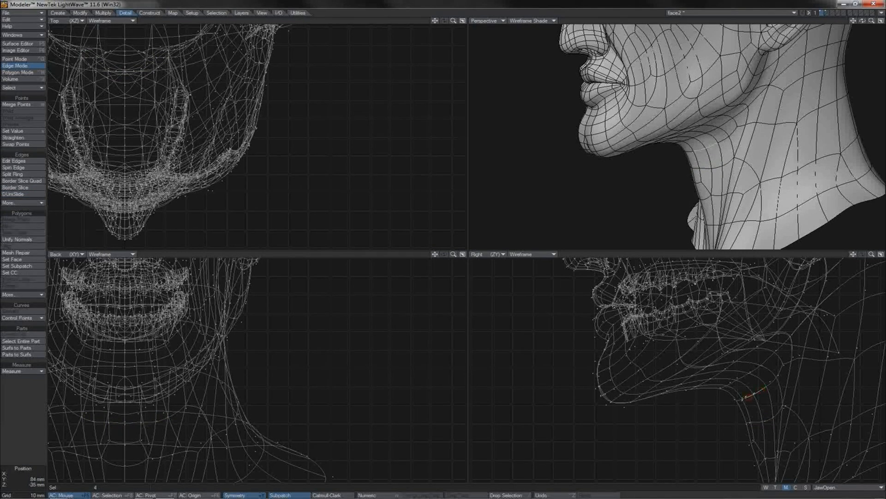
{"action": "left_click", "coordinate": [738, 400]}
{"action": "left_click", "coordinate": [30, 194]}
{"action": "left_click_drag", "start_coordinate": [292, 228], "coordinate": [264, 206]}
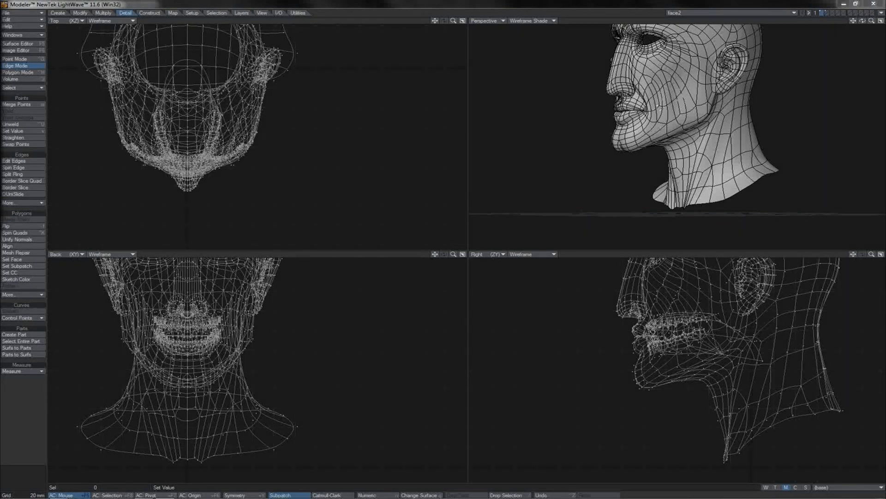
Switch to Layout and open the displacement node editor for the face2:Layer1 object.
{"action": "left_click_drag", "start_coordinate": [871, 21], "coordinate": [853, 25]}
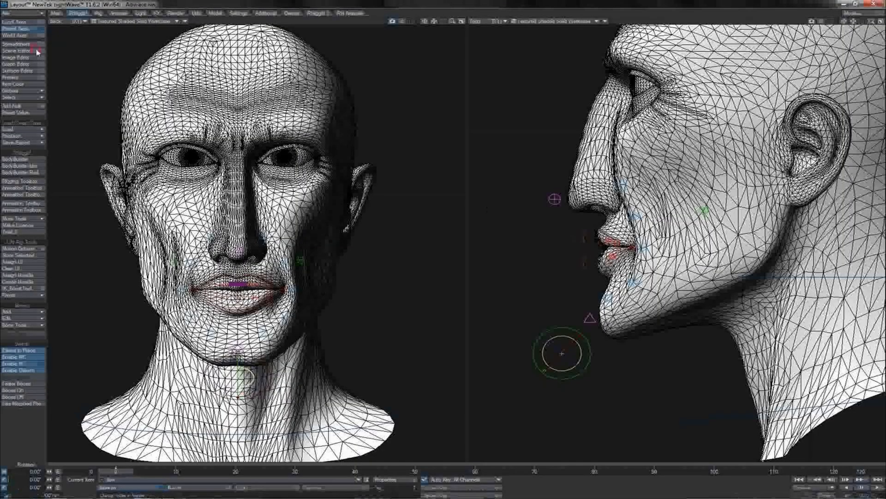
{"action": "left_click", "coordinate": [37, 52]}
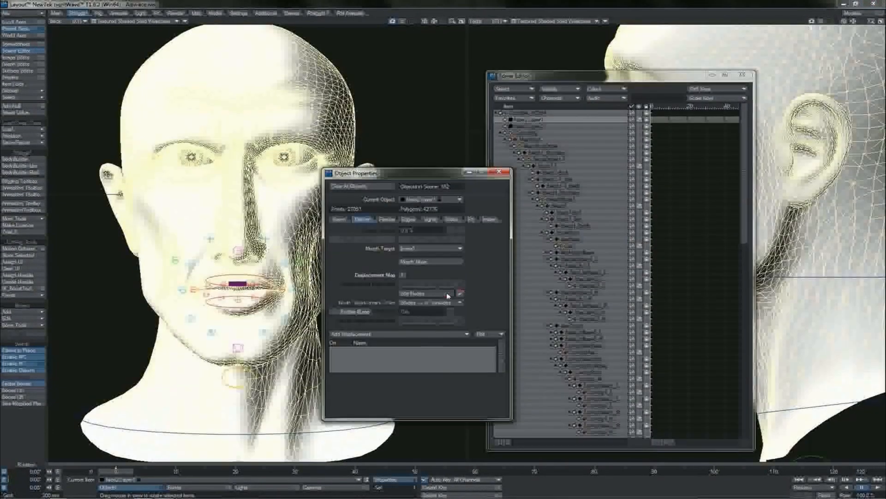
{"action": "left_click", "coordinate": [448, 294]}
{"action": "left_click", "coordinate": [442, 303]}
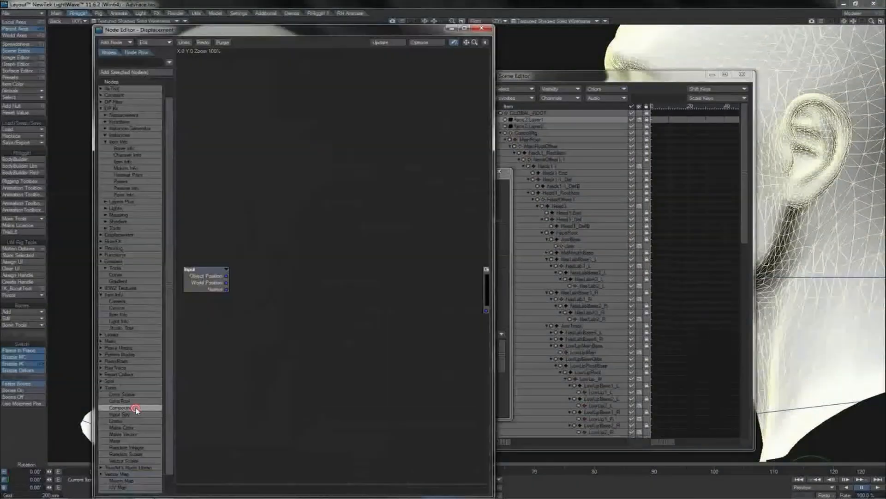
Add a Compound node and, inside it, a Bone Info node with its object and bone assigned.
{"action": "double_click", "coordinate": [135, 409]}
{"action": "double_click", "coordinate": [330, 258]}
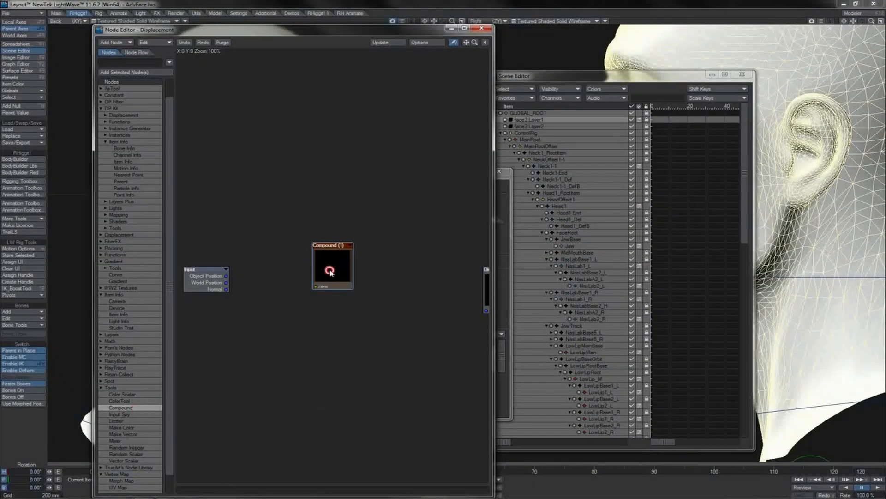
{"action": "double_click", "coordinate": [132, 148]}
{"action": "left_click_drag", "start_coordinate": [328, 250], "coordinate": [277, 231]}
{"action": "double_click", "coordinate": [277, 231]}
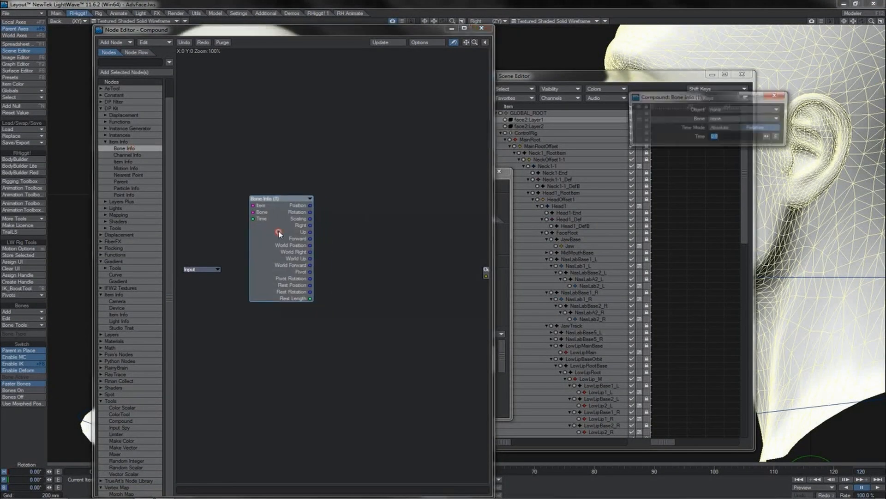
{"action": "left_click", "coordinate": [733, 110]}
{"action": "left_click", "coordinate": [734, 139]}
{"action": "left_click", "coordinate": [738, 120]}
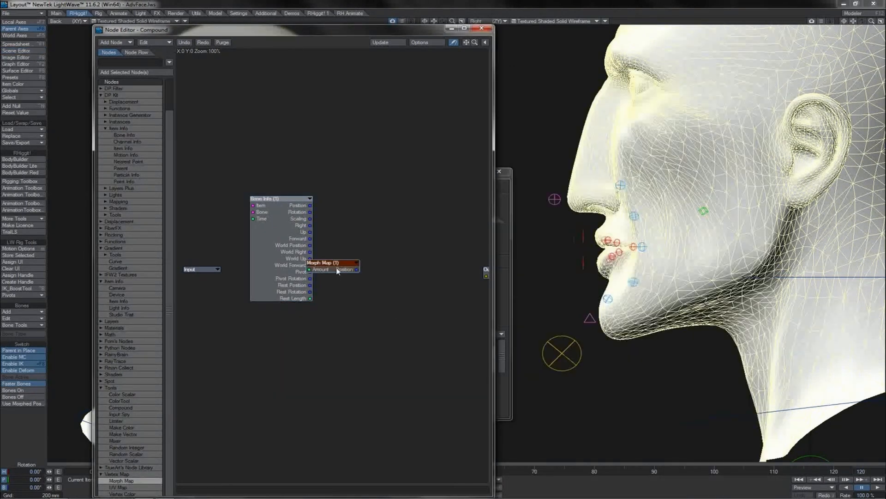
Place the Morph Map node beside Bone Info with the JawOpen vertex map and rotate the jaw control to 20.50° pitch.
{"action": "left_click_drag", "start_coordinate": [338, 271], "coordinate": [387, 243]}
{"action": "double_click", "coordinate": [387, 243]}
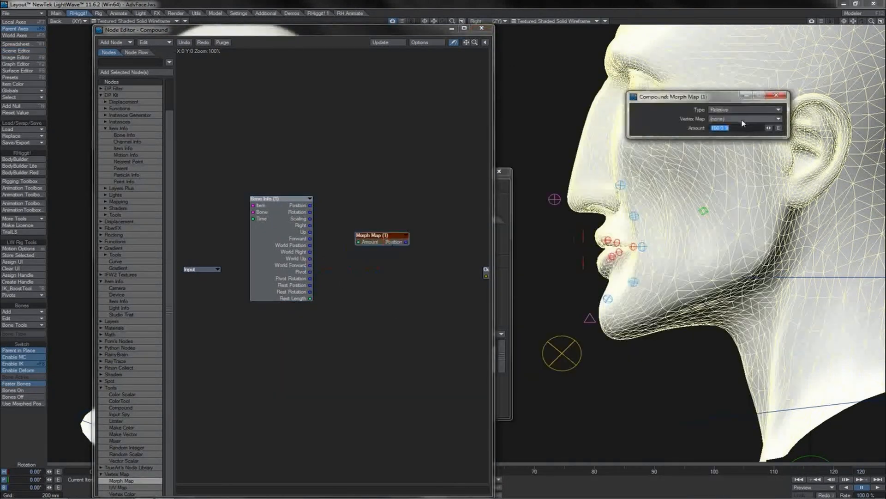
{"action": "left_click_drag", "start_coordinate": [573, 335], "coordinate": [564, 362]}
Connect the Morph Map position to the compound's output and the Compound node to the displacement input.
{"action": "left_click_drag", "start_coordinate": [404, 241], "coordinate": [486, 279]}
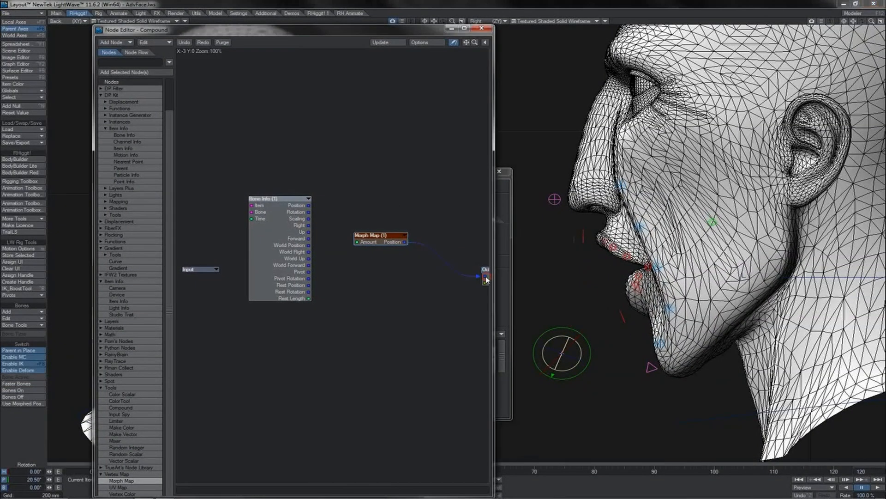
{"action": "double_click", "coordinate": [209, 270]}
{"action": "left_click", "coordinate": [395, 3]}
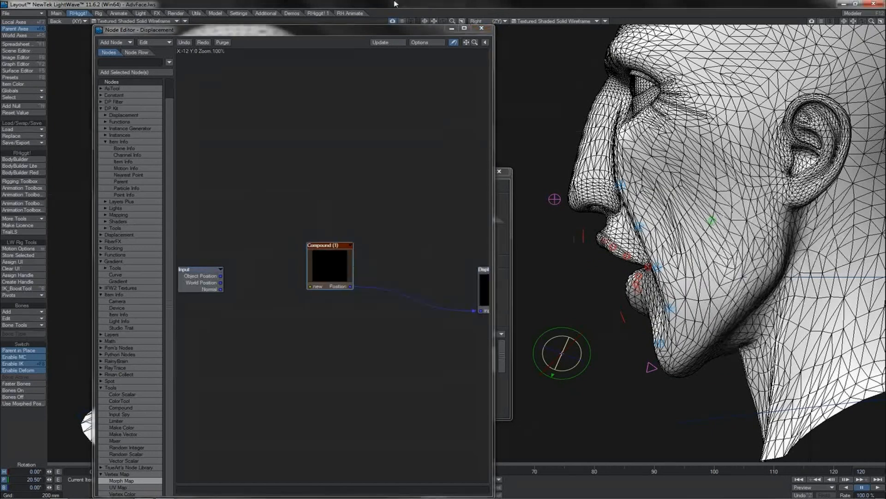
Reopen the Compound node and set the JawOpen Morph Map amount to 100%.
{"action": "double_click", "coordinate": [331, 264]}
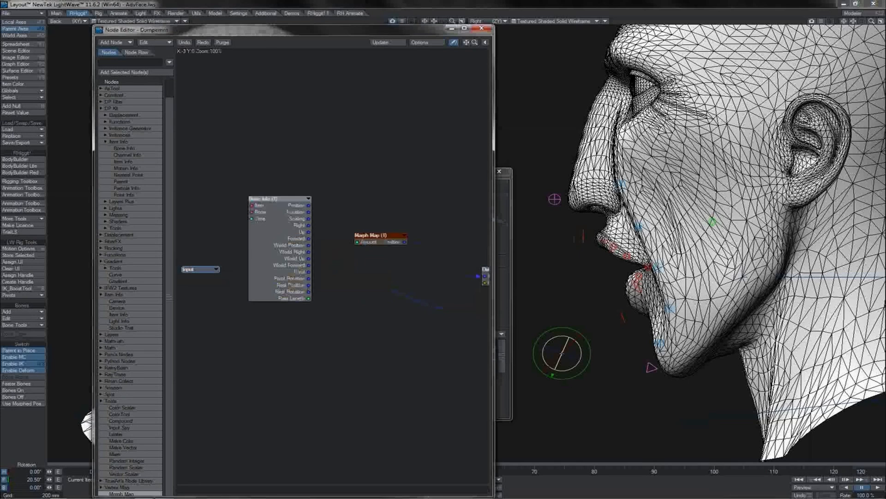
{"action": "left_click", "coordinate": [624, 4]}
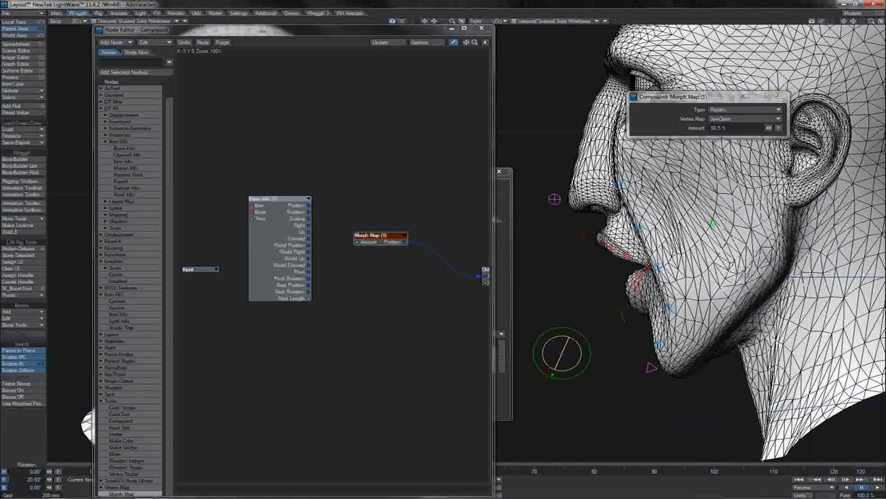
{"action": "left_click", "coordinate": [759, 128]}
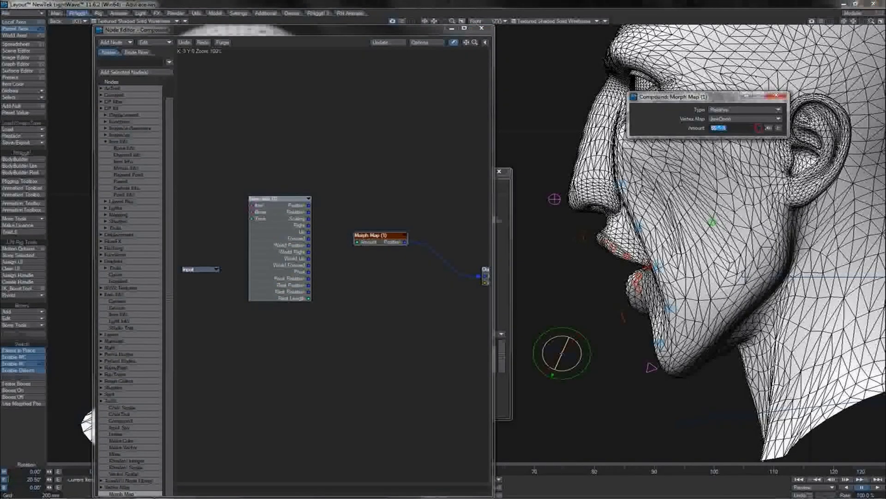
{"action": "type", "text": "100"}
{"action": "key", "text": "Return"}
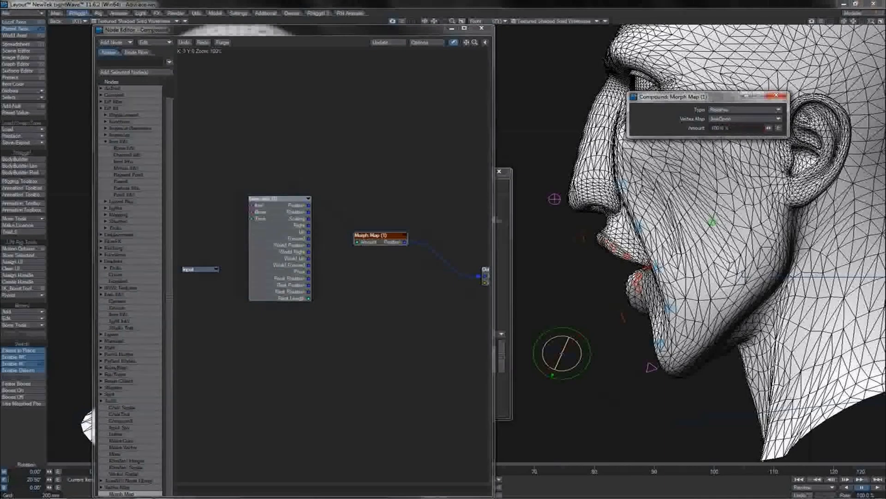
{"action": "left_click", "coordinate": [776, 95]}
Add a Vector Scalar node to the compound and feed the Bone Info rotation into it.
{"action": "double_click", "coordinate": [135, 475]}
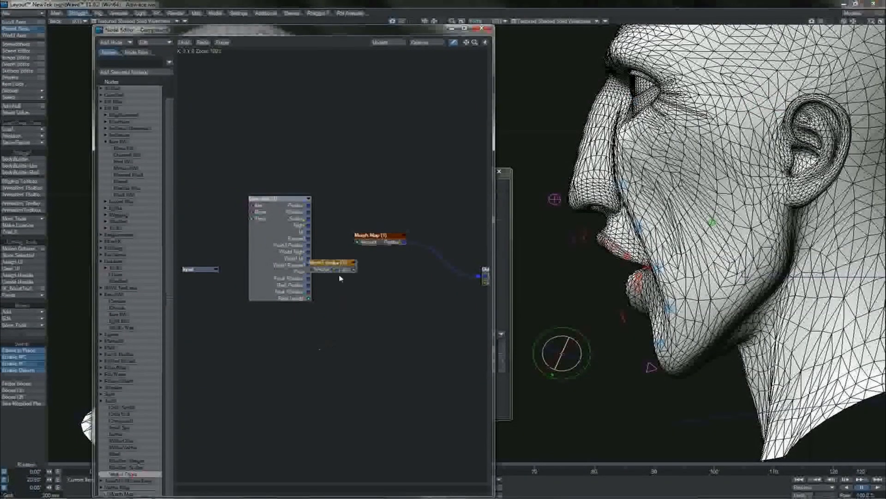
{"action": "left_click_drag", "start_coordinate": [336, 269], "coordinate": [375, 203]}
{"action": "left_click_drag", "start_coordinate": [277, 233], "coordinate": [261, 226]}
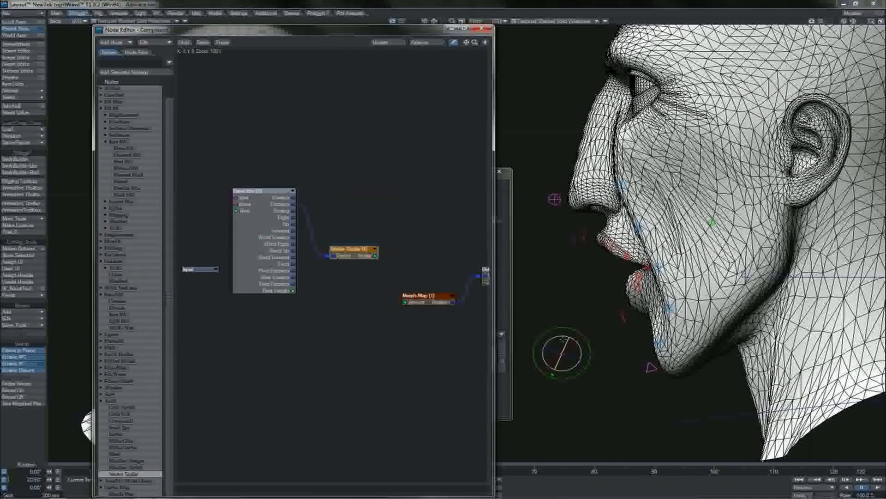
Remove the unconnected Gradient node from the compound's network.
{"action": "mouse_move", "coordinate": [376, 259]}
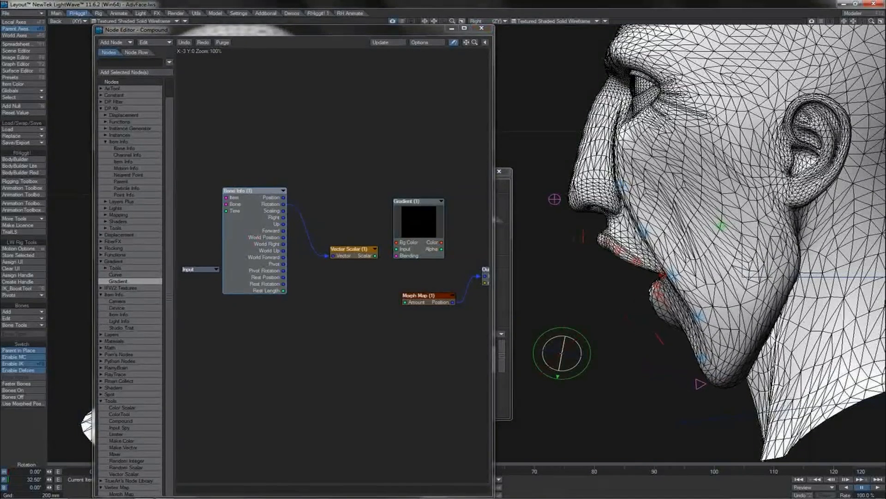
{"action": "left_click", "coordinate": [429, 296]}
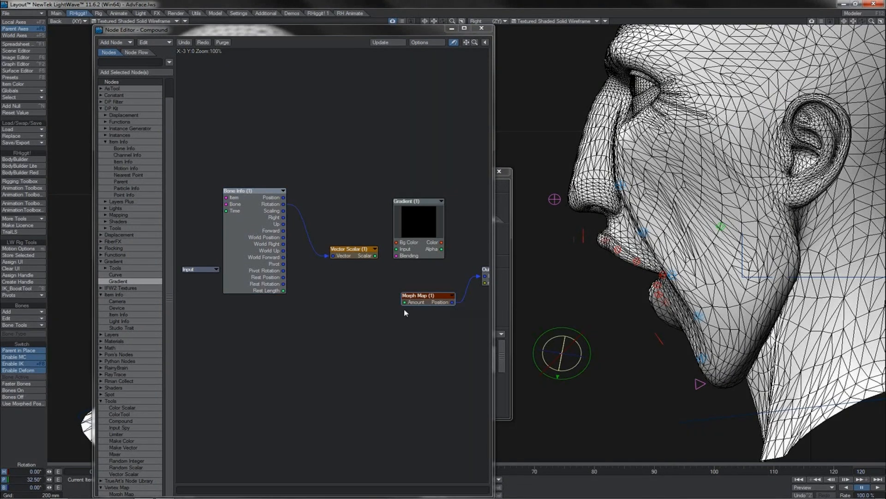
{"action": "left_click_drag", "start_coordinate": [376, 256], "coordinate": [376, 268]}
{"action": "left_click", "coordinate": [417, 225]}
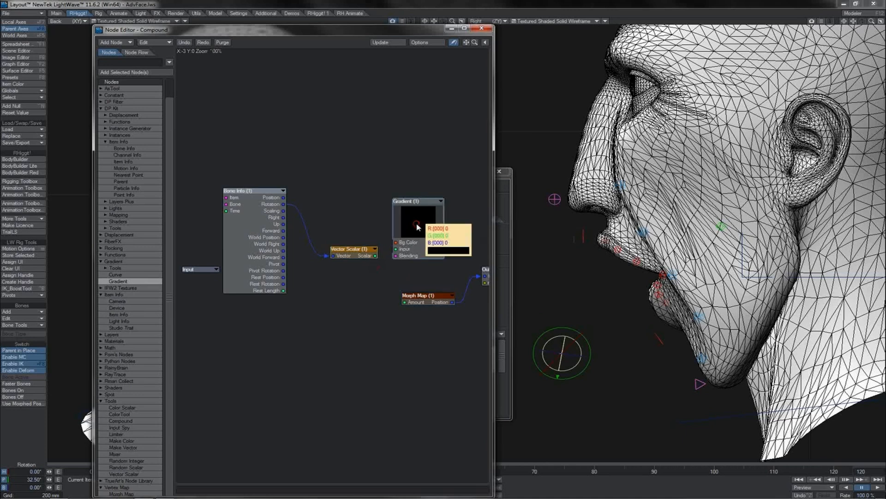
{"action": "key", "text": "Delete"}
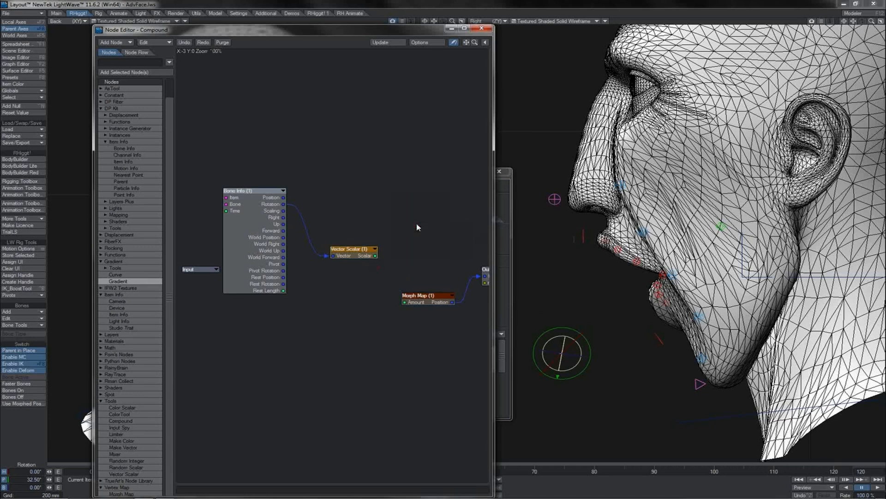
Add a scalar Multiply node, feed the Vector Scalar output into its A input, and set B to 3.
{"action": "left_click", "coordinate": [107, 348]}
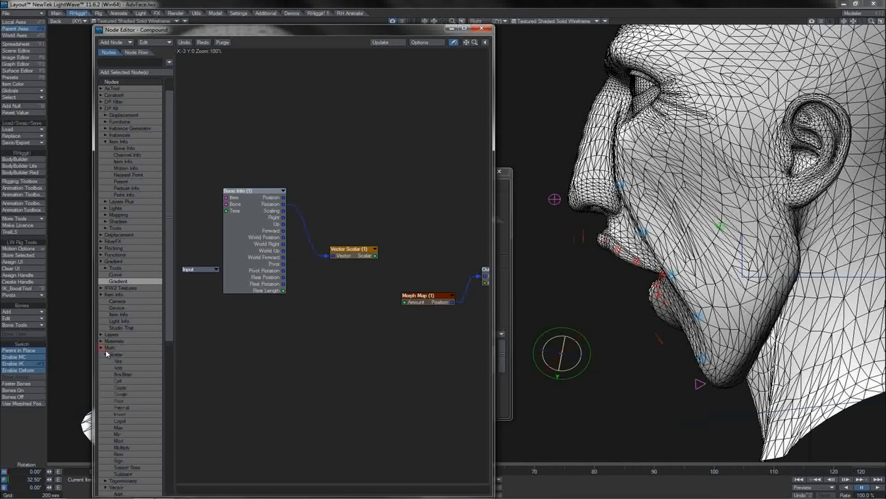
{"action": "double_click", "coordinate": [123, 447]}
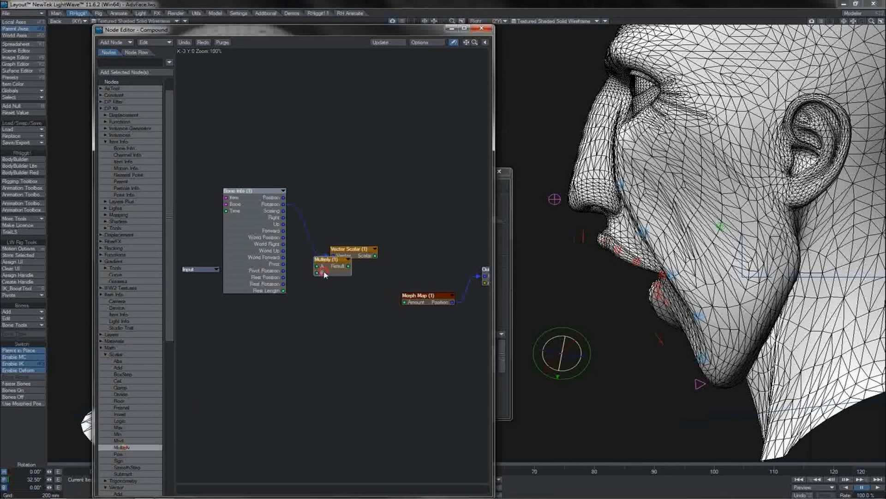
{"action": "left_click_drag", "start_coordinate": [325, 273], "coordinate": [405, 258]}
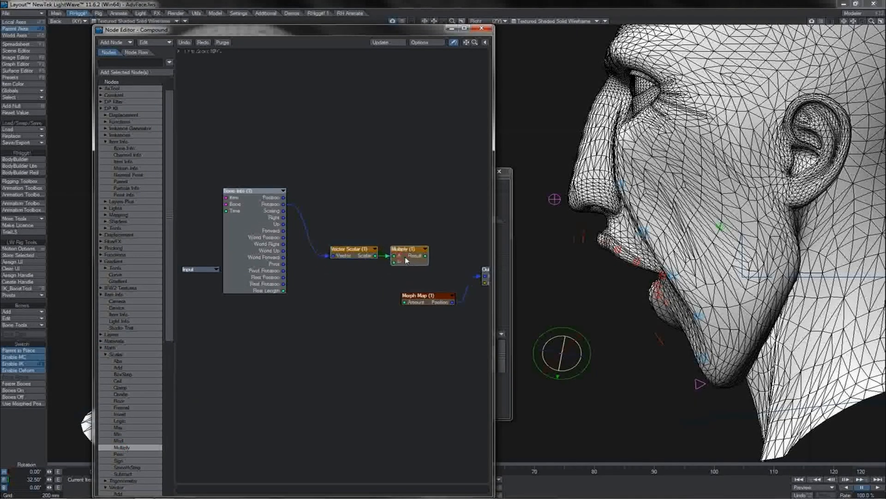
{"action": "double_click", "coordinate": [407, 259]}
{"action": "type", "text": "3"}
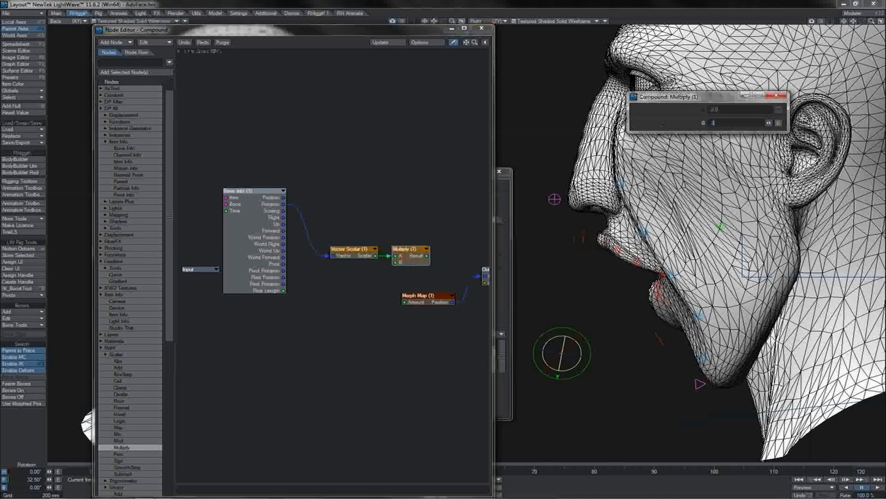
{"action": "key", "text": "Return"}
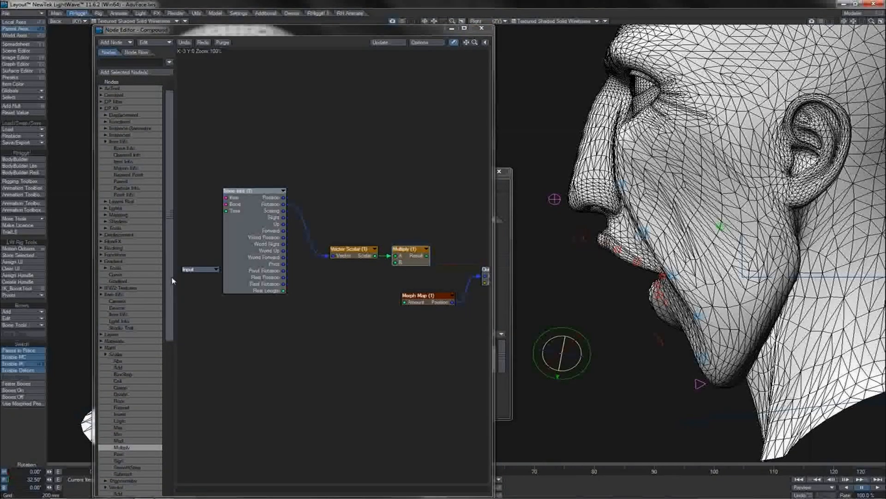
Add a Clamp node fed by the Multiply result and connect its output to the Morph Map amount.
{"action": "double_click", "coordinate": [132, 387]}
{"action": "left_click_drag", "start_coordinate": [333, 268], "coordinate": [451, 208]}
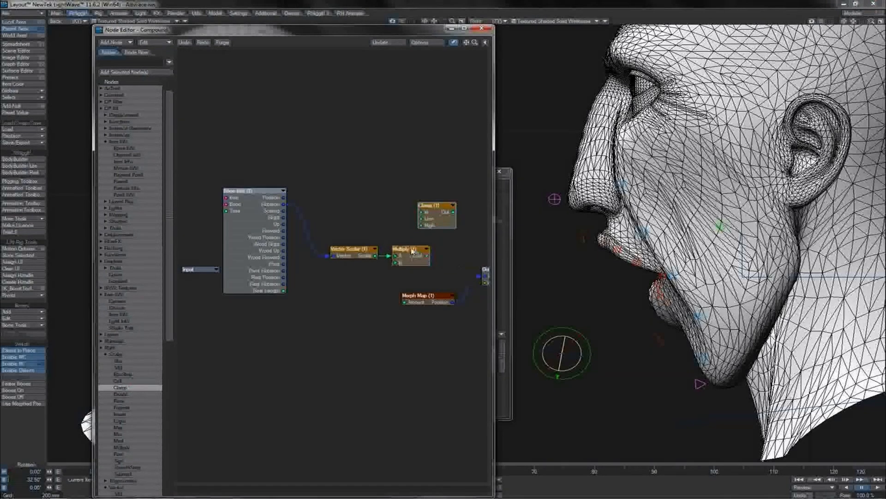
{"action": "left_click_drag", "start_coordinate": [427, 255], "coordinate": [421, 212]}
{"action": "double_click", "coordinate": [431, 215]}
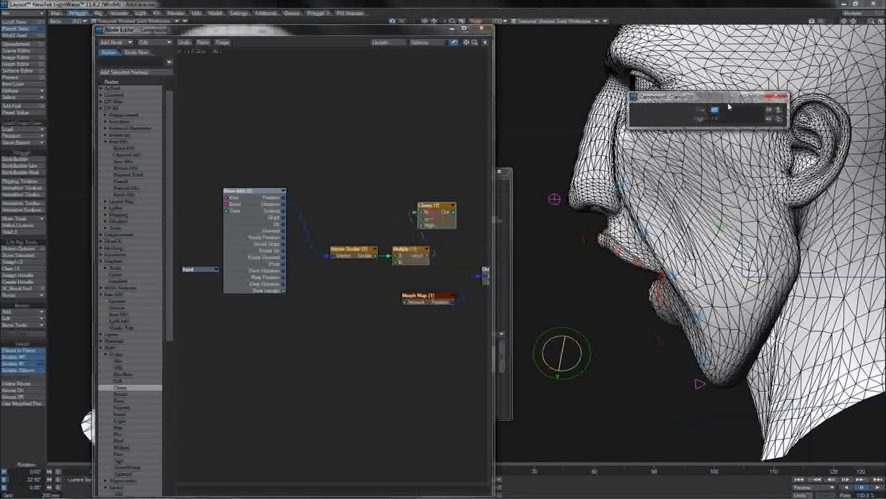
{"action": "left_click", "coordinate": [776, 96]}
{"action": "left_click_drag", "start_coordinate": [454, 212], "coordinate": [411, 303]}
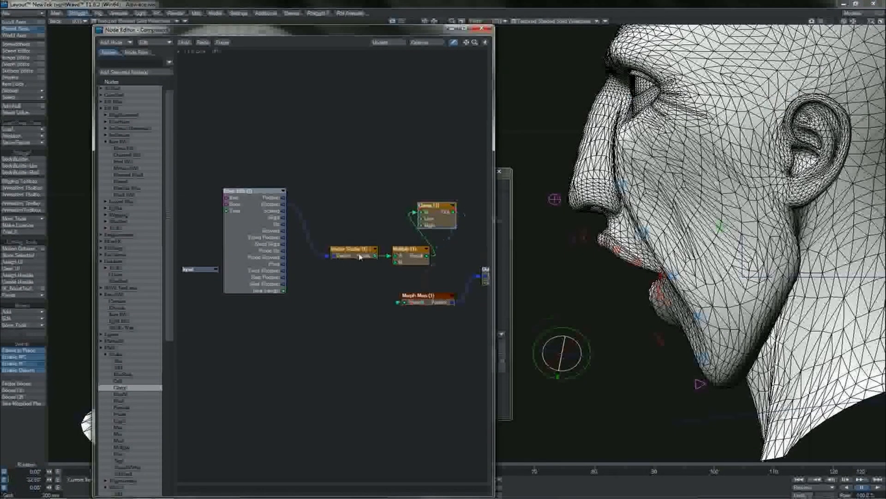
Rearrange the Vector Scalar, Multiply and Clamp nodes into a tidier layout.
{"action": "left_click_drag", "start_coordinate": [360, 257], "coordinate": [329, 231]}
{"action": "left_click_drag", "start_coordinate": [414, 250], "coordinate": [374, 257]}
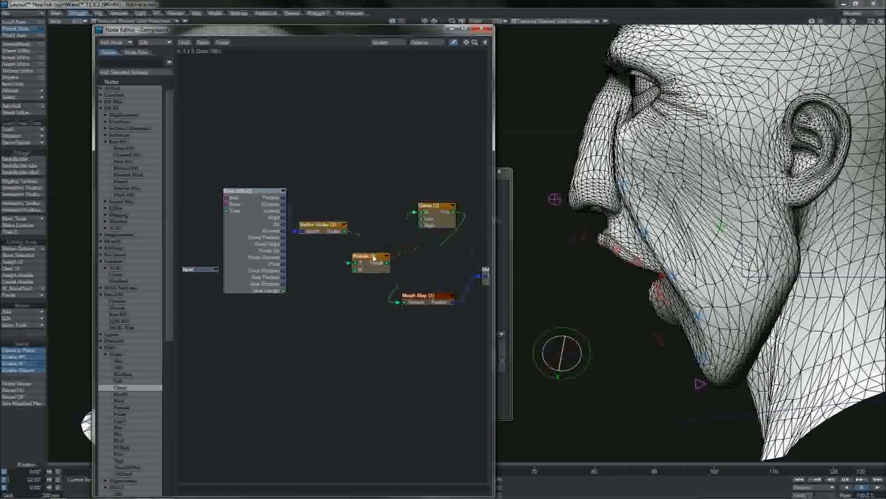
{"action": "left_click_drag", "start_coordinate": [436, 221], "coordinate": [426, 239]}
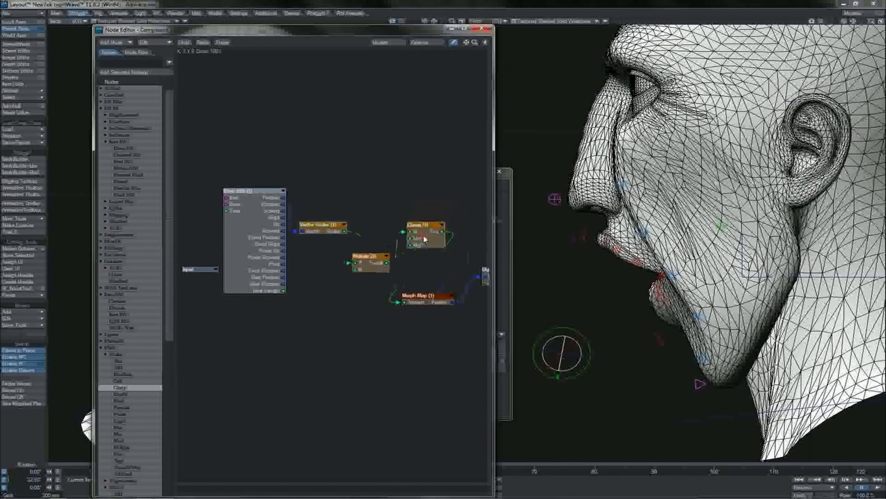
Close the node editor and rotate the jaw control open and closed in a perspective view to examine how the JawOpen morph corrects the cheek.
{"action": "left_click", "coordinate": [482, 30]}
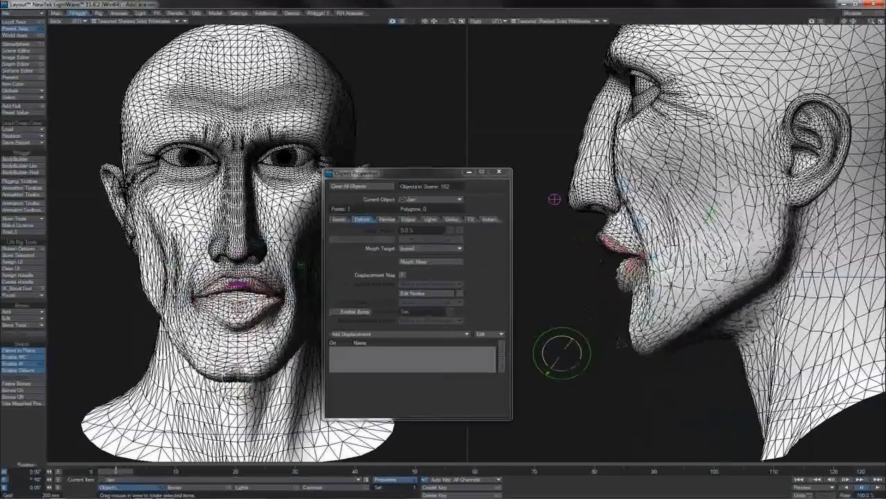
{"action": "key", "text": "4"}
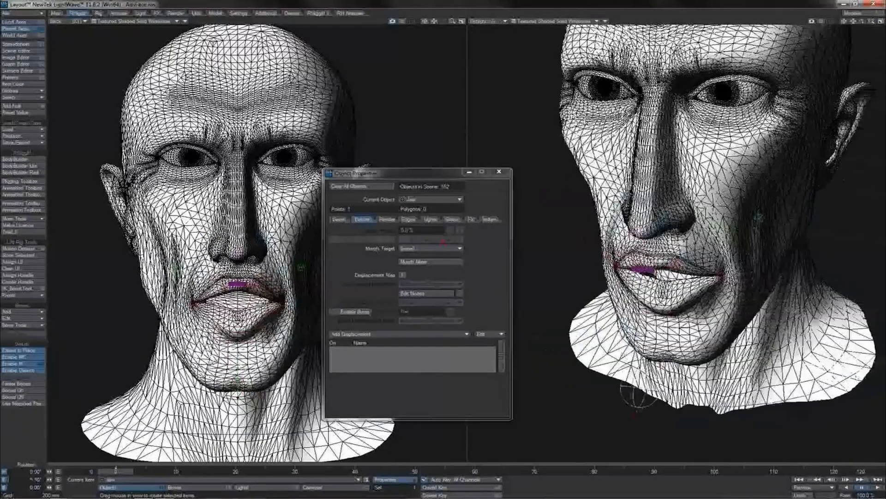
{"action": "left_click_drag", "start_coordinate": [861, 20], "coordinate": [766, 20]}
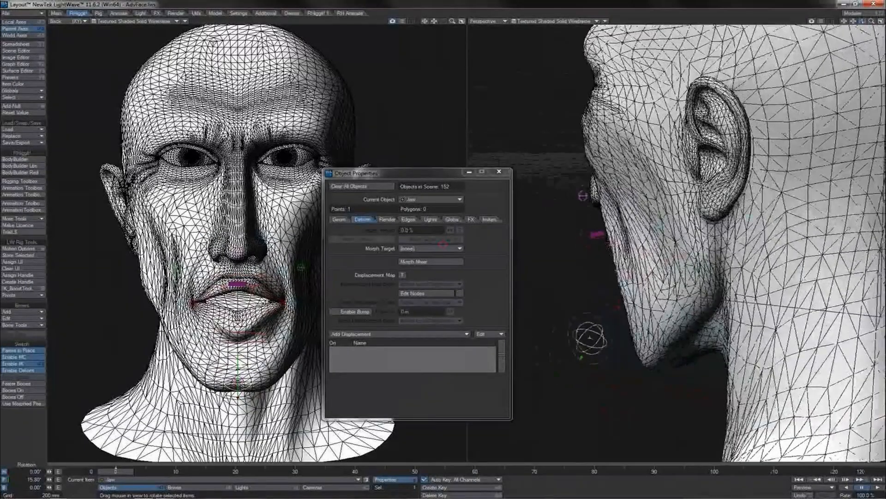
{"action": "left_click_drag", "start_coordinate": [595, 313], "coordinate": [589, 313]}
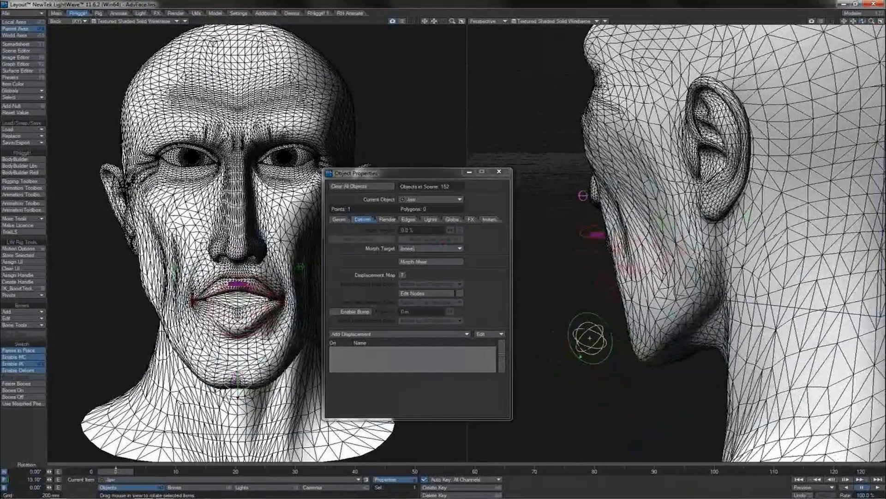
{"action": "left_click_drag", "start_coordinate": [581, 356], "coordinate": [581, 356]}
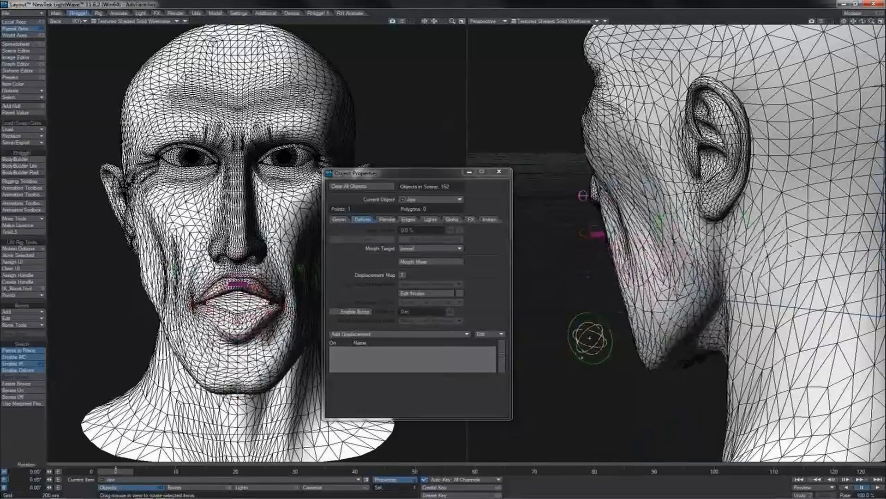
{"action": "left_click_drag", "start_coordinate": [581, 357], "coordinate": [579, 355]}
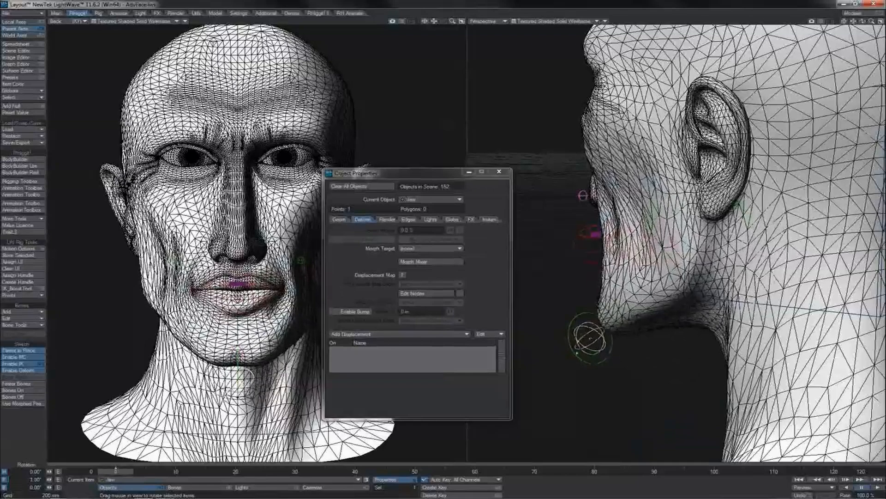
{"action": "left_click_drag", "start_coordinate": [577, 353], "coordinate": [581, 356]}
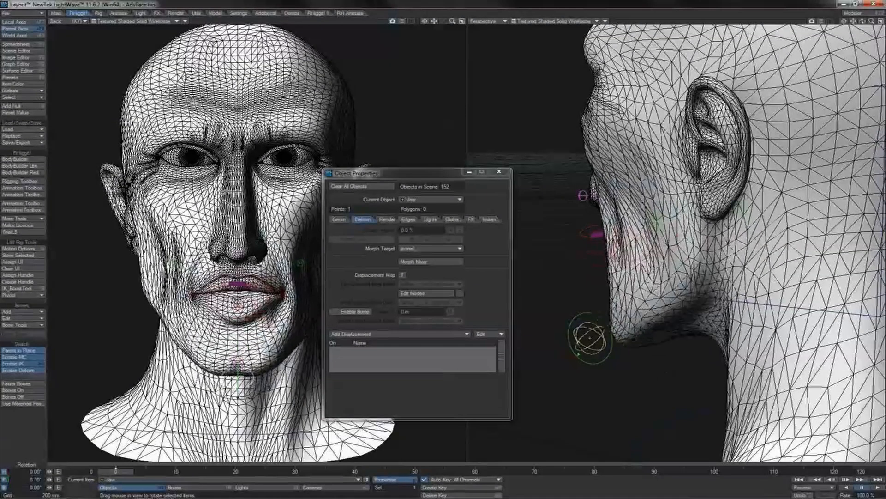
{"action": "left_click_drag", "start_coordinate": [578, 354], "coordinate": [576, 352]}
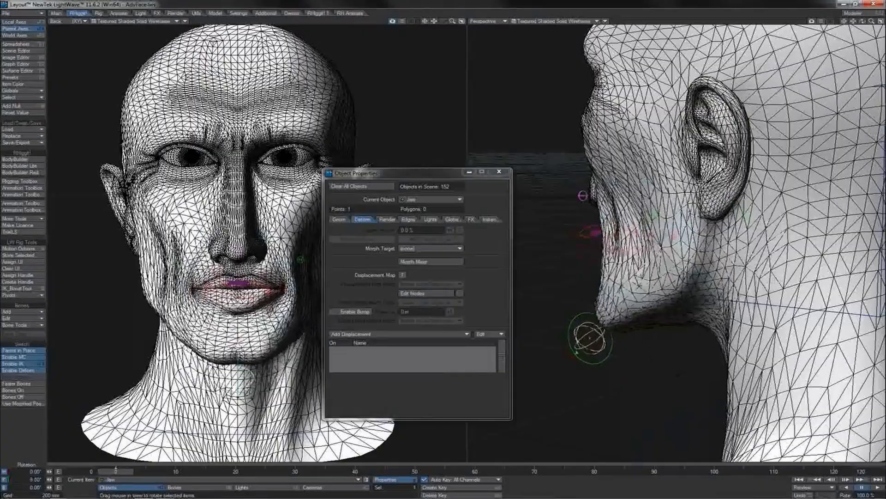
{"action": "left_click_drag", "start_coordinate": [576, 353], "coordinate": [580, 356]}
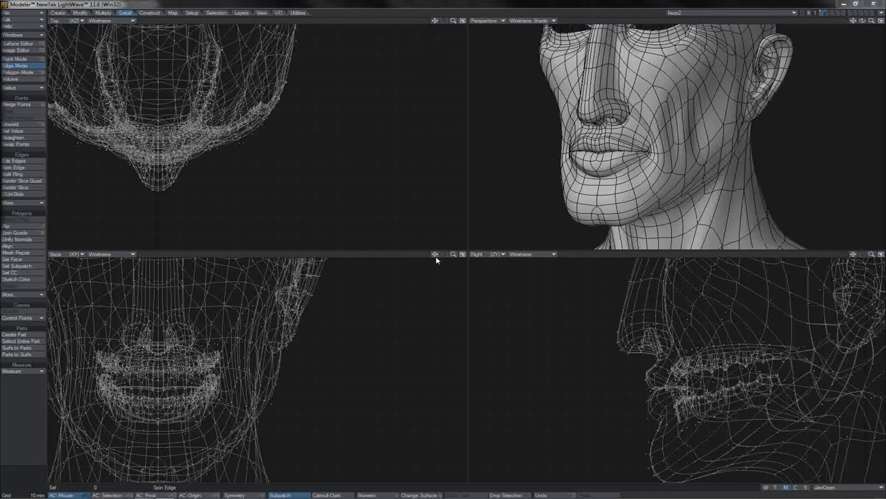
Switch to Modeler and, in the JawOpen morph with symmetry on, move the vertical edge in front of the ear about 2 mm inward and 1 mm back.
{"action": "left_click_drag", "start_coordinate": [435, 254], "coordinate": [436, 254]}
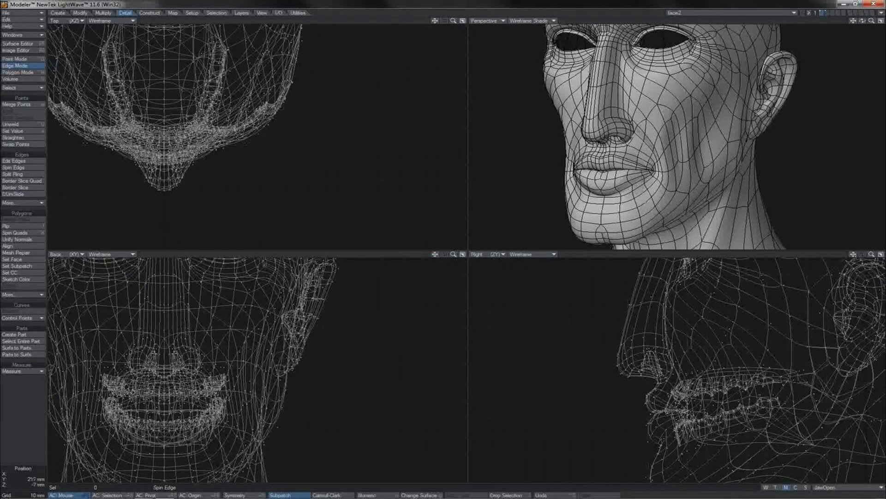
{"action": "left_click_drag", "start_coordinate": [852, 254], "coordinate": [882, 254]}
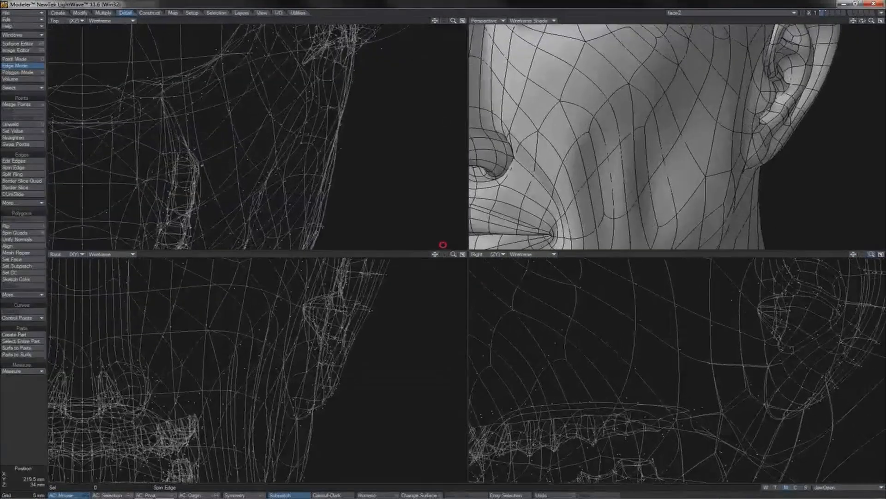
{"action": "left_click_drag", "start_coordinate": [862, 21], "coordinate": [851, 21]}
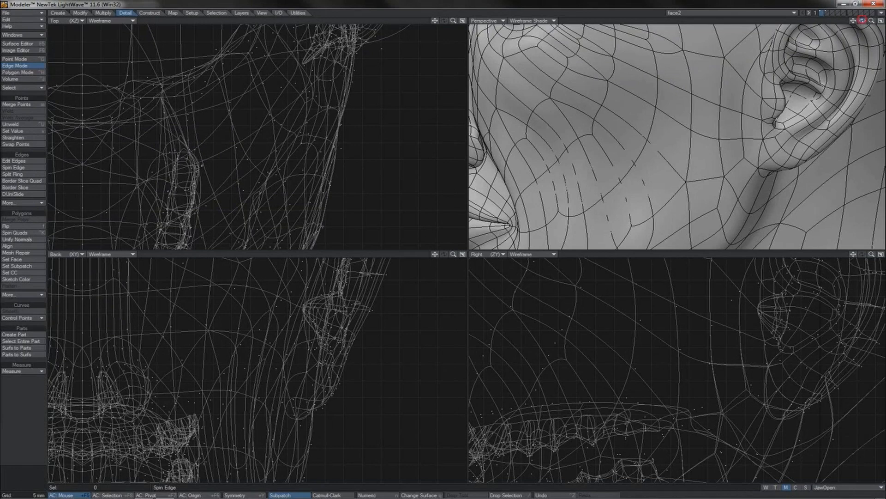
{"action": "left_click_drag", "start_coordinate": [862, 20], "coordinate": [864, 20]}
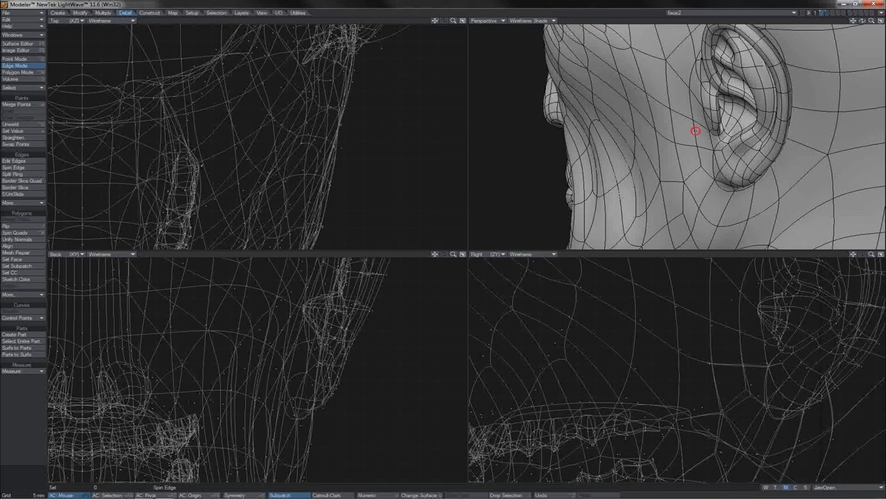
{"action": "left_click", "coordinate": [696, 131]}
{"action": "left_click", "coordinate": [697, 131]}
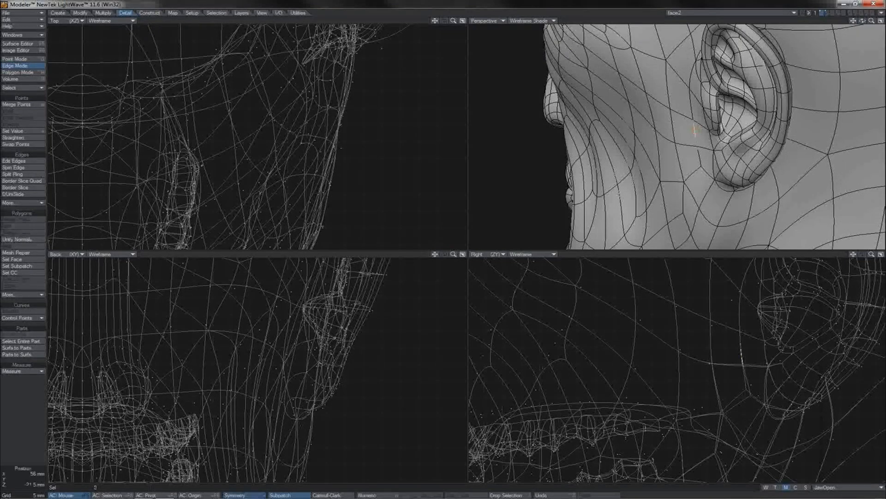
{"action": "key", "text": "t"}
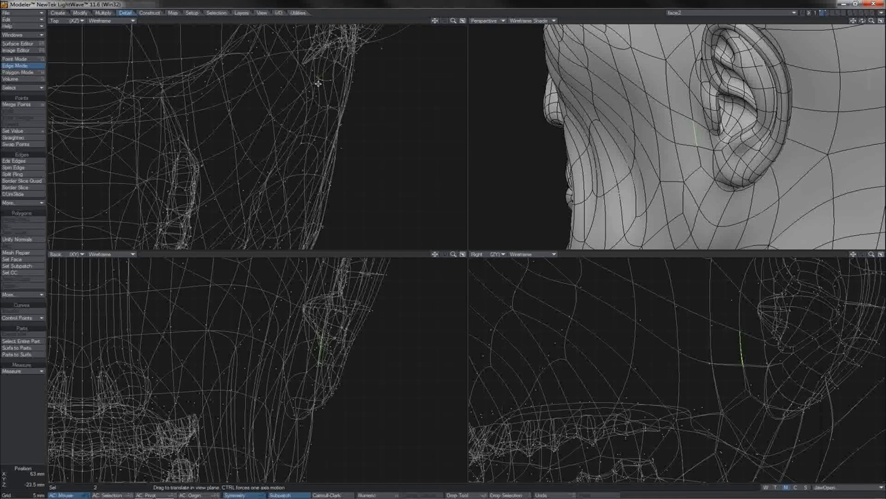
{"action": "left_click", "coordinate": [318, 83]}
{"action": "left_click_drag", "start_coordinate": [318, 84], "coordinate": [314, 81]}
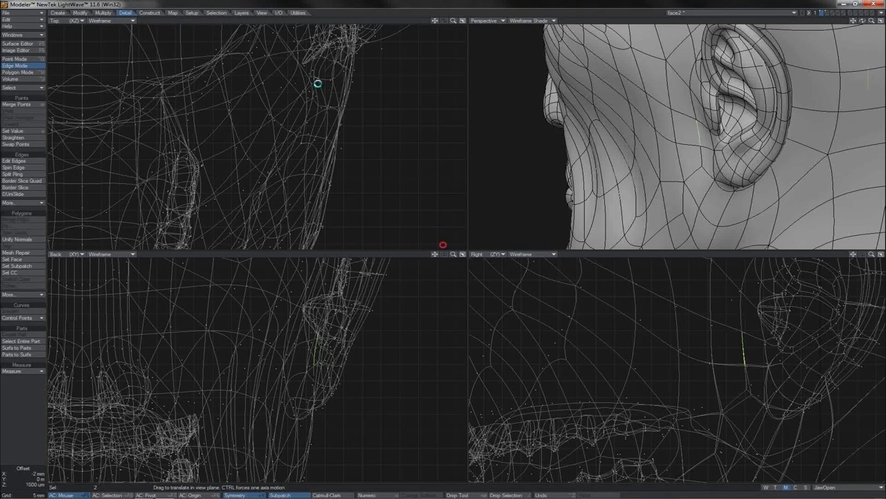
{"action": "key", "text": "Return"}
{"action": "key", "text": "slash"}
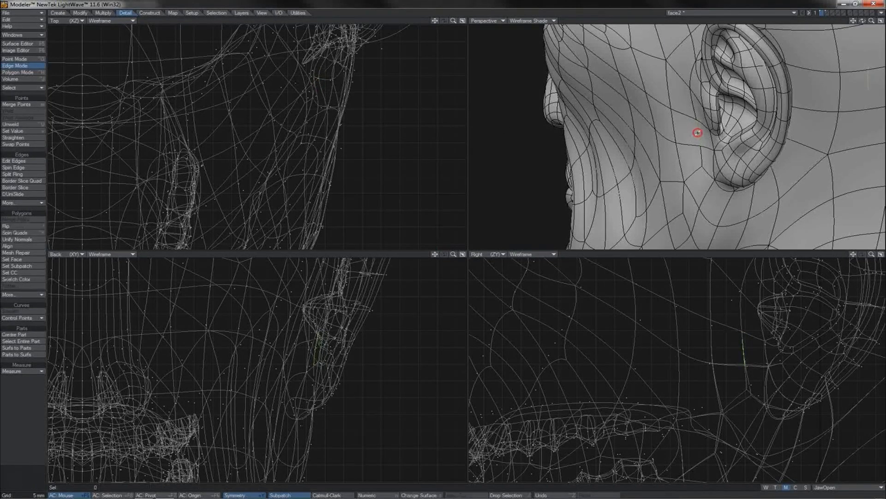
Select the cheek polygon just in front of the ear and nudge it slightly in the top view.
{"action": "key", "text": "ctrl+h"}
{"action": "left_click", "coordinate": [667, 125]}
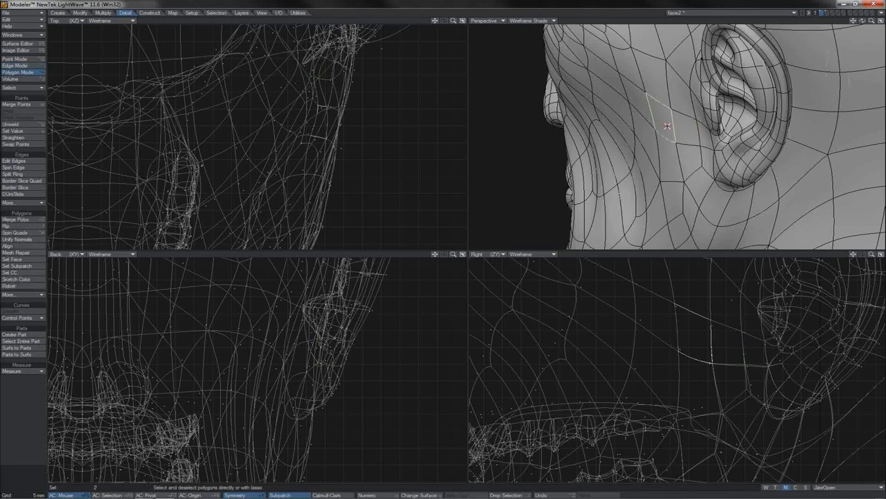
{"action": "key", "text": "t"}
{"action": "left_click", "coordinate": [353, 135]}
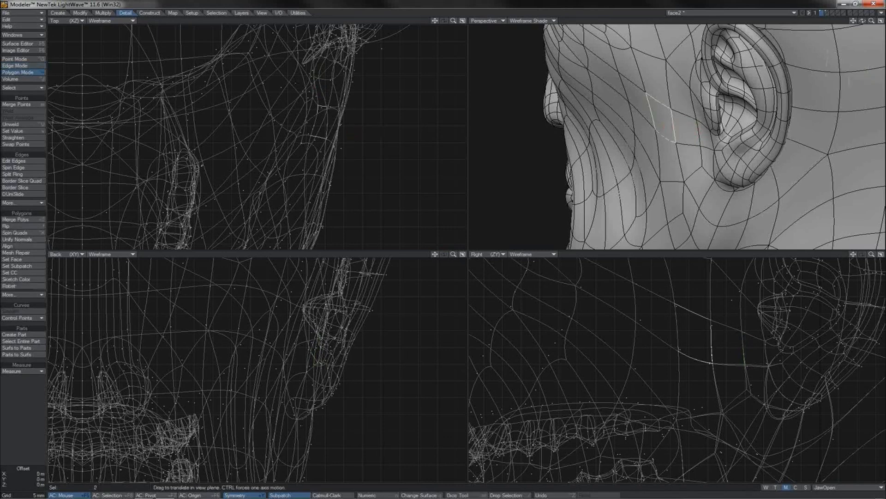
{"action": "left_click", "coordinate": [443, 247]}
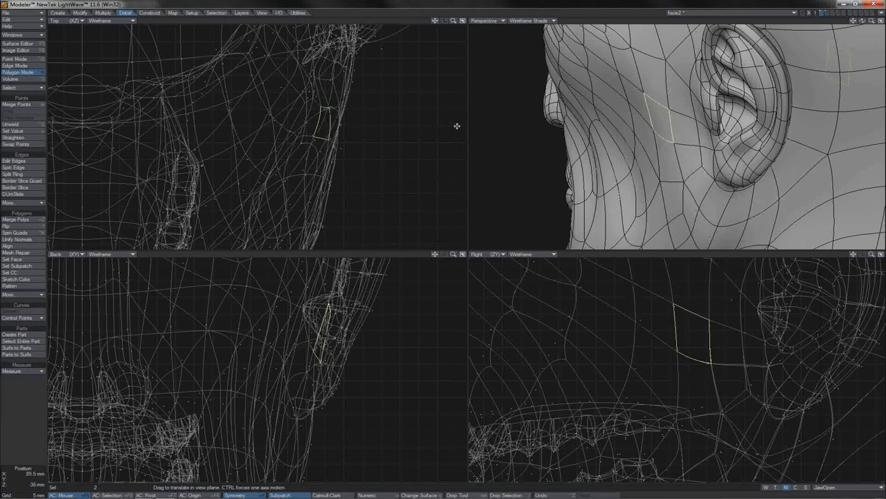
{"action": "key", "text": "space"}
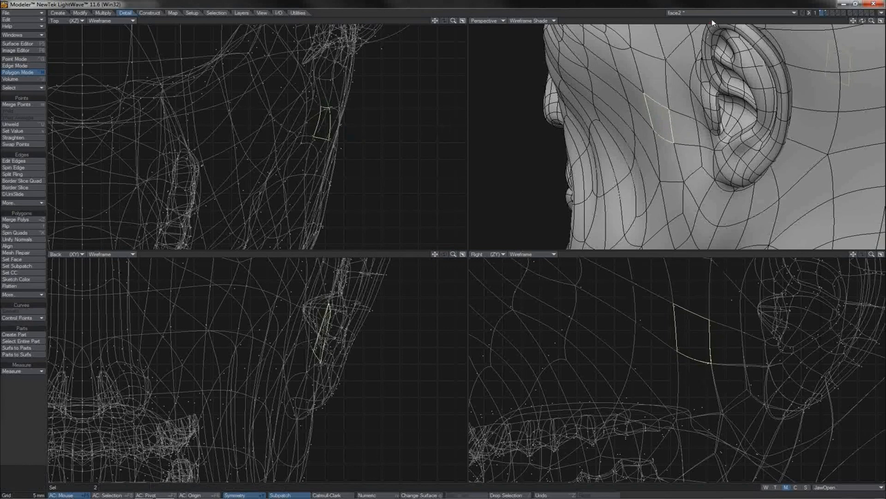
Nudge the short horizontal edge on the jaw in front of the earlobe slightly in the top view and save the object.
{"action": "key", "text": "2"}
{"action": "left_click", "coordinate": [674, 181]}
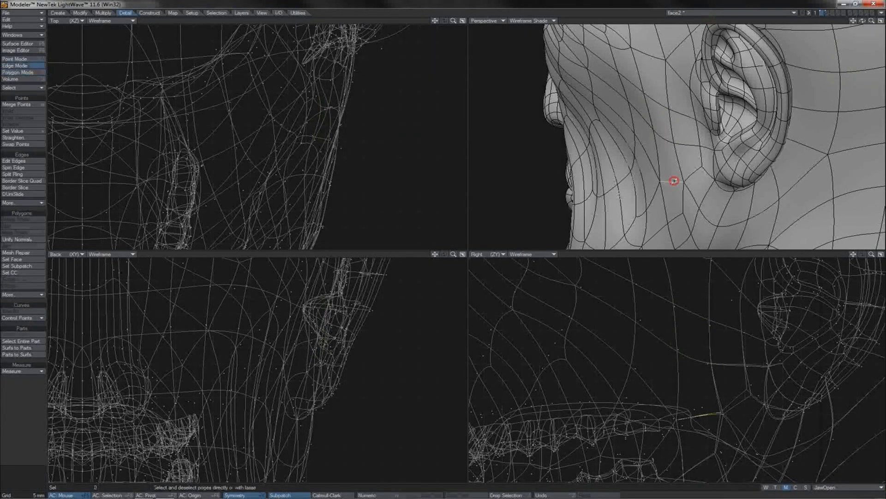
{"action": "key", "text": "t"}
{"action": "left_click", "coordinate": [337, 136]}
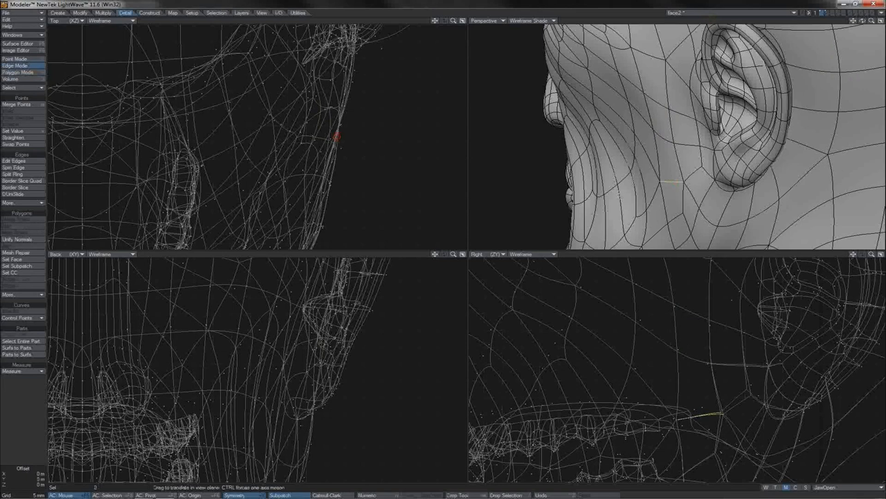
{"action": "left_click_drag", "start_coordinate": [337, 137], "coordinate": [338, 136]}
{"action": "left_click", "coordinate": [442, 245]}
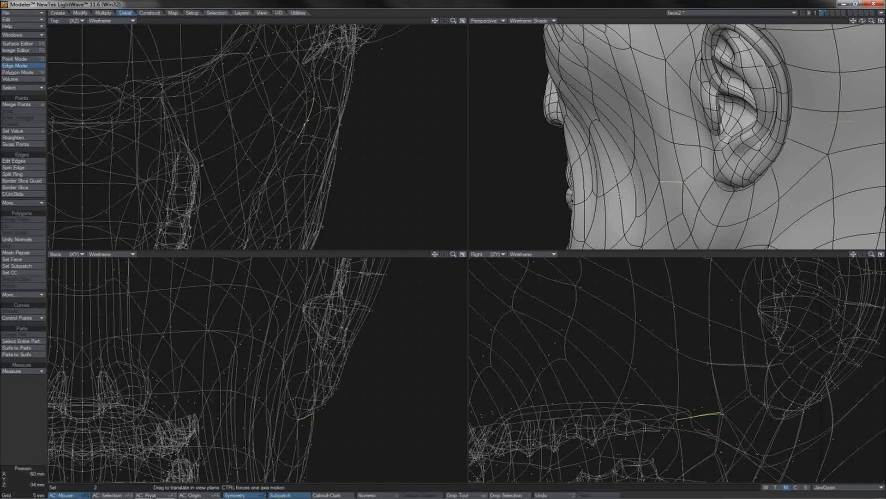
{"action": "key", "text": "space"}
{"action": "left_click", "coordinate": [306, 123]}
{"action": "key", "text": "s"}
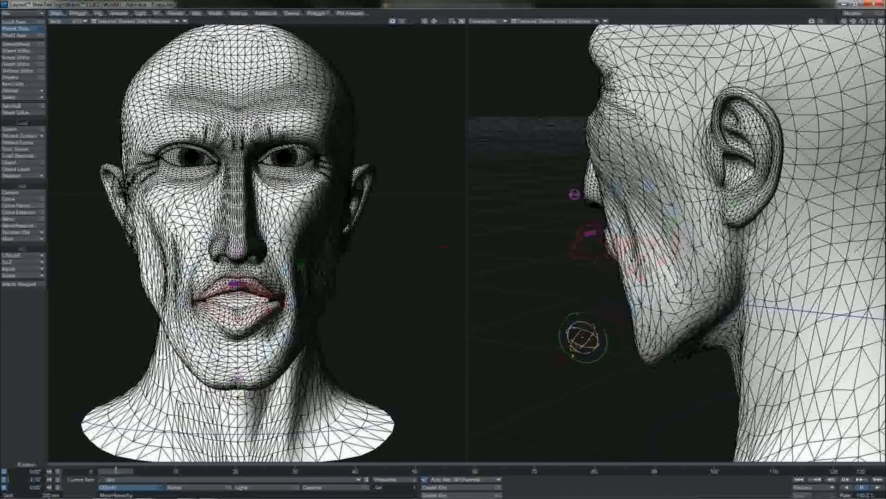
Examine the jaw in Layout and the edges at the chin tip of the ChinDown morph in Modeler.
{"action": "left_click_drag", "start_coordinate": [863, 22], "coordinate": [862, 20]}
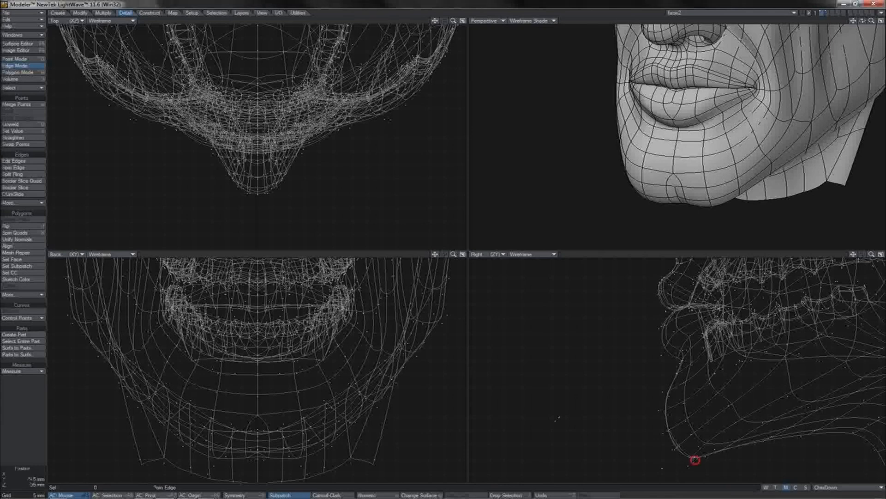
{"action": "left_click", "coordinate": [695, 460]}
{"action": "left_click", "coordinate": [692, 458]}
{"action": "left_click", "coordinate": [690, 449]}
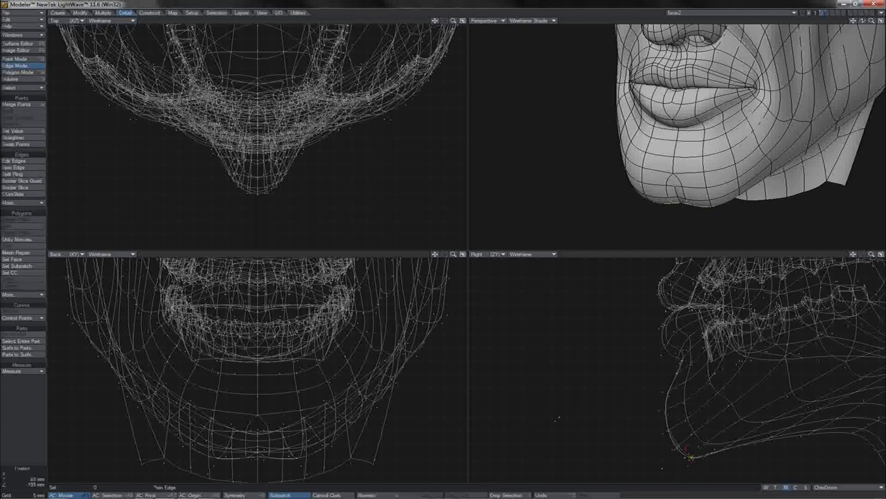
{"action": "left_click", "coordinate": [685, 458]}
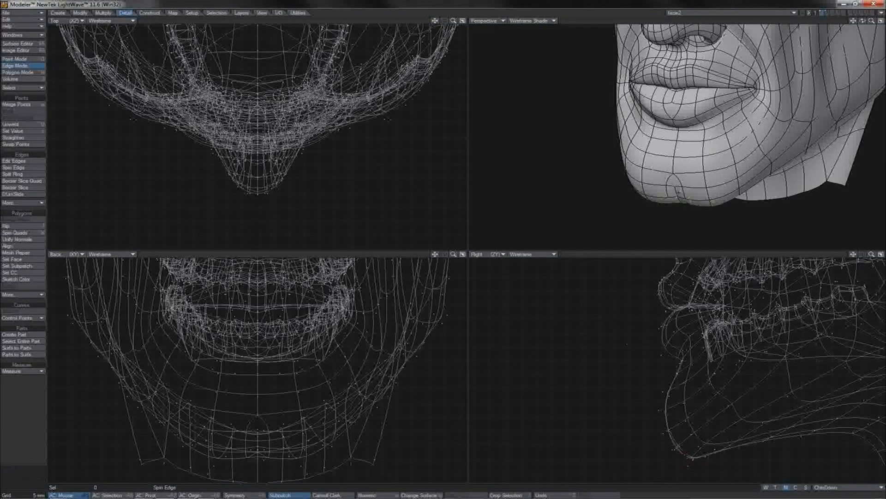
{"action": "left_click", "coordinate": [677, 192]}
{"action": "left_click", "coordinate": [678, 197]}
{"action": "left_click", "coordinate": [679, 198]}
{"action": "key", "text": "m"}
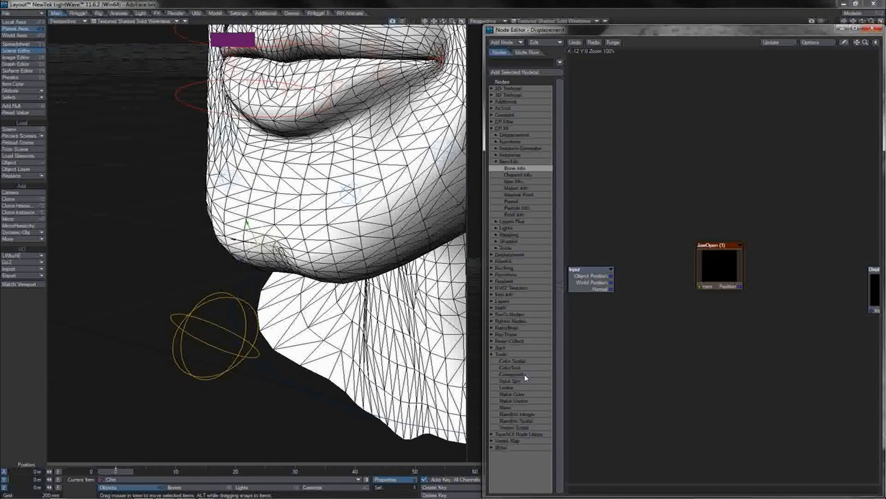
Add a Compound node to the displacement network, place it below the JawOpen node, and rename it Chin.
{"action": "double_click", "coordinate": [524, 374]}
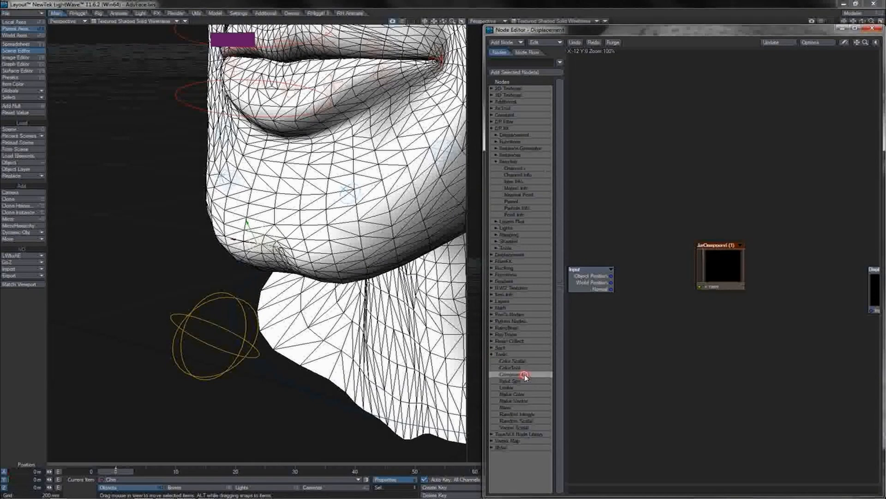
{"action": "left_click_drag", "start_coordinate": [711, 269], "coordinate": [672, 361]}
{"action": "type", "text": "rCh"}
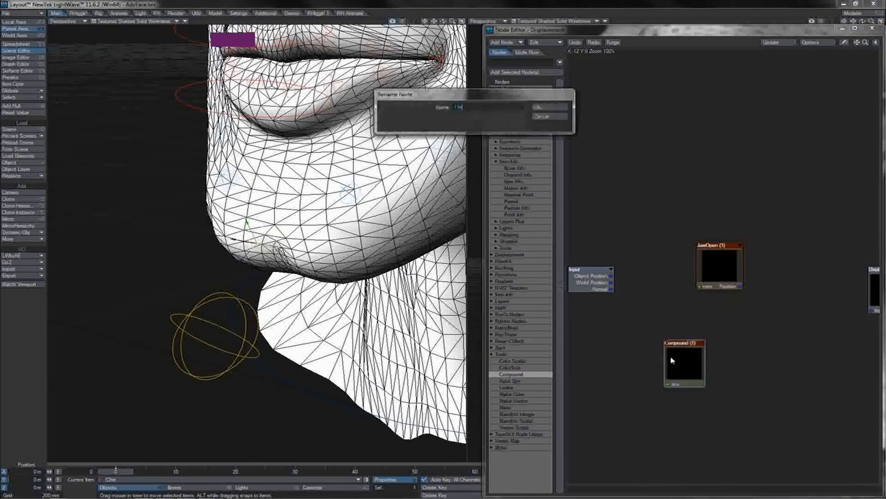
{"action": "type", "text": "in"}
{"action": "key", "text": "Return"}
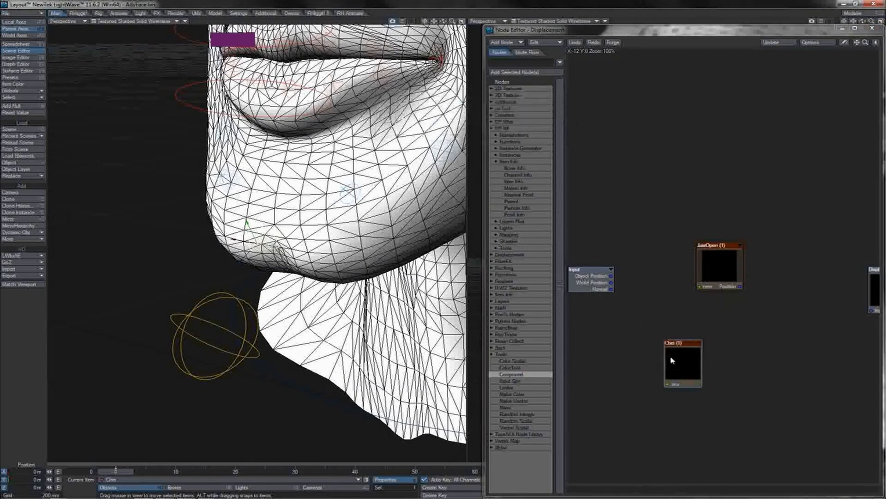
Inside the Chin compound, set up a Bone Info node with the bone it reads and add a Vector Scalar node.
{"action": "double_click", "coordinate": [673, 361]}
{"action": "left_click", "coordinate": [735, 119]}
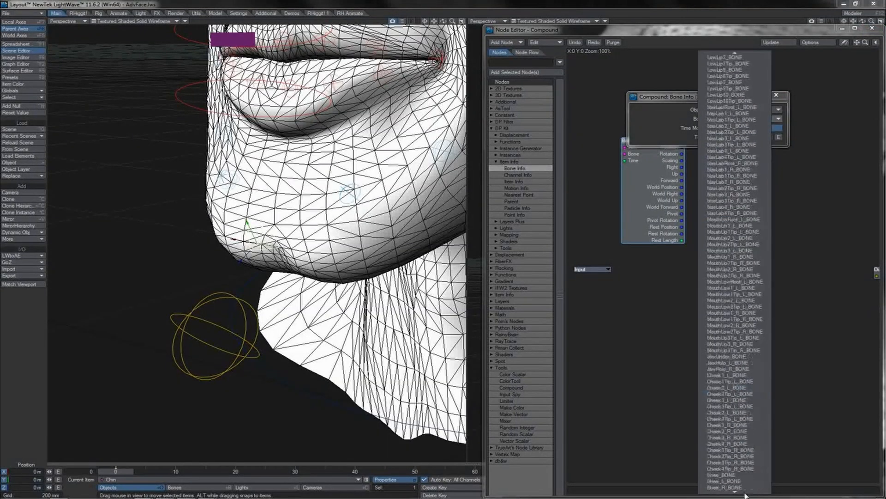
{"action": "left_click", "coordinate": [743, 487]}
{"action": "left_click", "coordinate": [778, 95]}
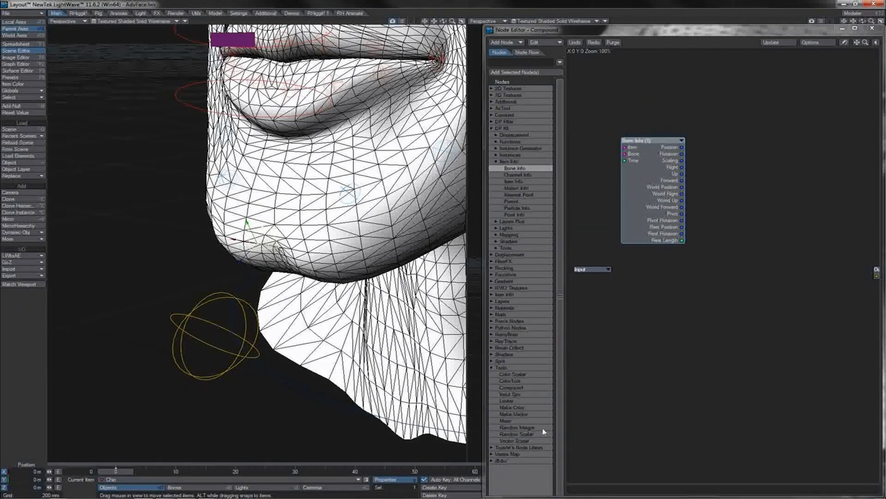
{"action": "double_click", "coordinate": [531, 441]}
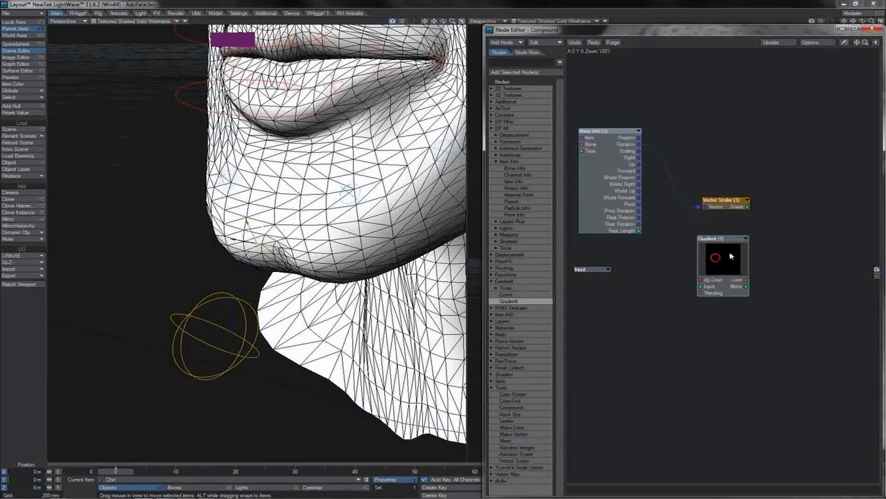
Place the Gradient node beyond the Vector Scalar node and connect the Scalar output to the Gradient's Input.
{"action": "left_click_drag", "start_coordinate": [720, 236], "coordinate": [787, 178]}
{"action": "left_click_drag", "start_coordinate": [729, 205], "coordinate": [771, 224]}
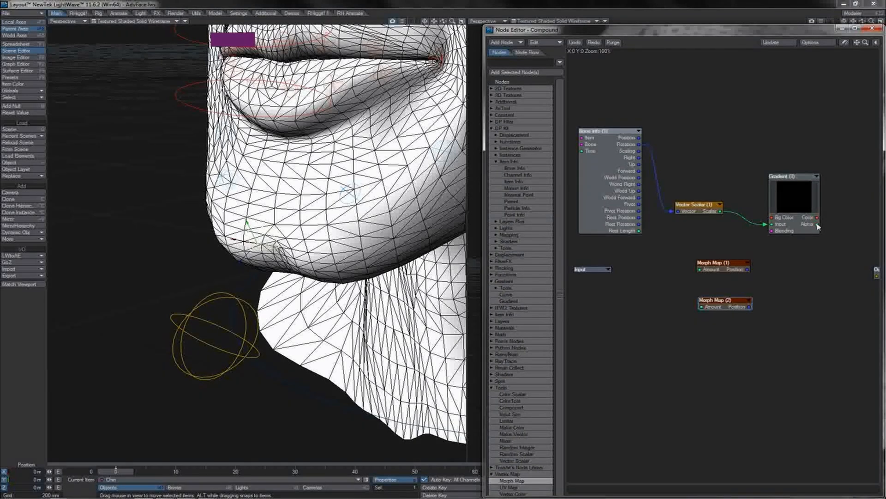
{"action": "left_click_drag", "start_coordinate": [826, 266], "coordinate": [840, 247]}
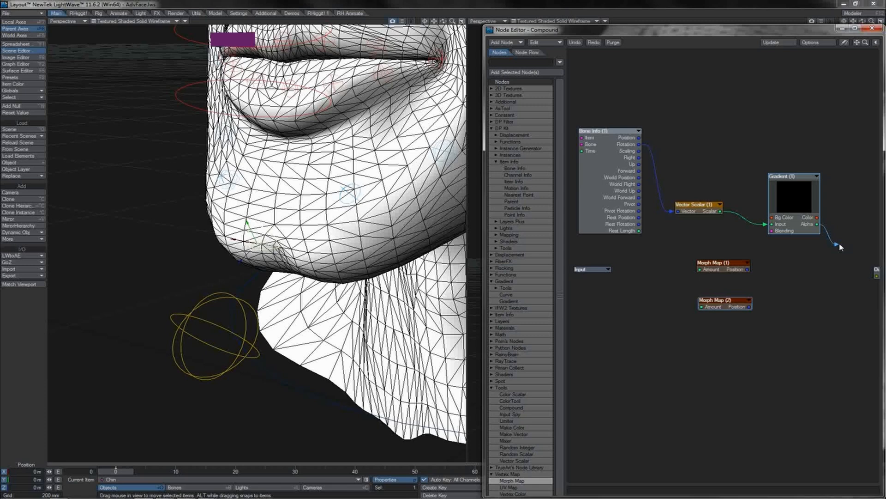
{"action": "mouse_move", "coordinate": [840, 247]}
{"action": "left_mouse_down"}
{"action": "mouse_move", "coordinate": [724, 258]}
{"action": "mouse_move", "coordinate": [714, 306]}
{"action": "mouse_move", "coordinate": [706, 277]}
{"action": "mouse_move", "coordinate": [706, 298]}
{"action": "mouse_move", "coordinate": [710, 305]}
{"action": "mouse_move", "coordinate": [709, 270]}
{"action": "mouse_move", "coordinate": [844, 239]}
{"action": "left_mouse_up"}
{"action": "mouse_move", "coordinate": [802, 211]}
{"action": "left_mouse_down"}
{"action": "mouse_move", "coordinate": [804, 185]}
{"action": "mouse_move", "coordinate": [791, 203]}
{"action": "left_mouse_up"}
Arrange the two Morph Map nodes one above the other, just below the Vector Scalar node.
{"action": "left_click_drag", "start_coordinate": [737, 267], "coordinate": [734, 267]}
{"action": "left_click", "coordinate": [734, 305]}
{"action": "mouse_move", "coordinate": [731, 306]}
{"action": "left_mouse_down"}
{"action": "mouse_move", "coordinate": [731, 317]}
{"action": "mouse_move", "coordinate": [729, 305]}
{"action": "left_mouse_up"}
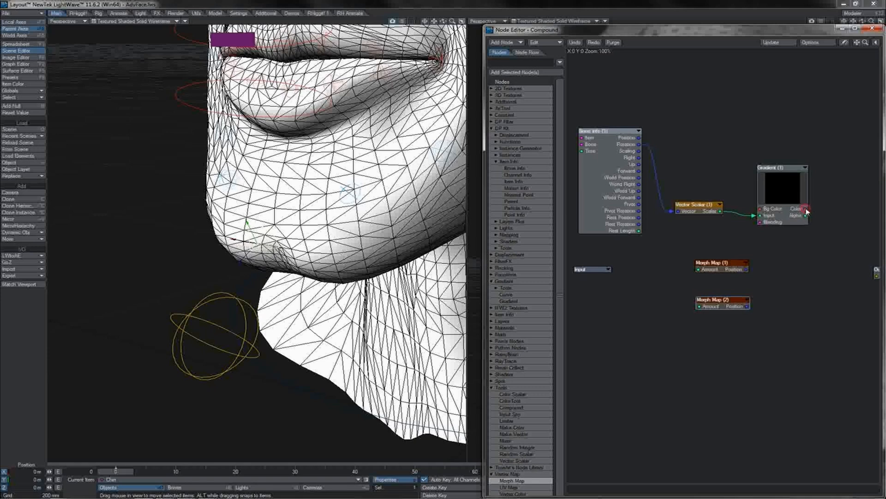
{"action": "mouse_move", "coordinate": [806, 211]}
{"action": "left_mouse_down"}
{"action": "mouse_move", "coordinate": [832, 204]}
{"action": "mouse_move", "coordinate": [830, 196]}
{"action": "mouse_move", "coordinate": [817, 213]}
{"action": "mouse_move", "coordinate": [816, 204]}
{"action": "left_mouse_up"}
{"action": "left_click_drag", "start_coordinate": [728, 269], "coordinate": [701, 260]}
{"action": "left_click_drag", "start_coordinate": [711, 304], "coordinate": [684, 298]}
Set the second Morph Map node to the ChinDown vertex map with the Relative type.
{"action": "double_click", "coordinate": [688, 255]}
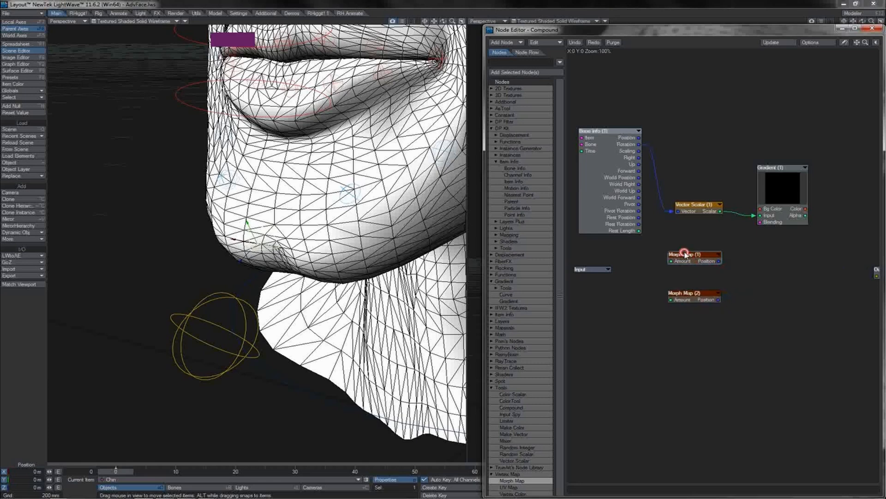
{"action": "double_click", "coordinate": [699, 295]}
{"action": "left_click", "coordinate": [724, 121]}
{"action": "left_click", "coordinate": [748, 110]}
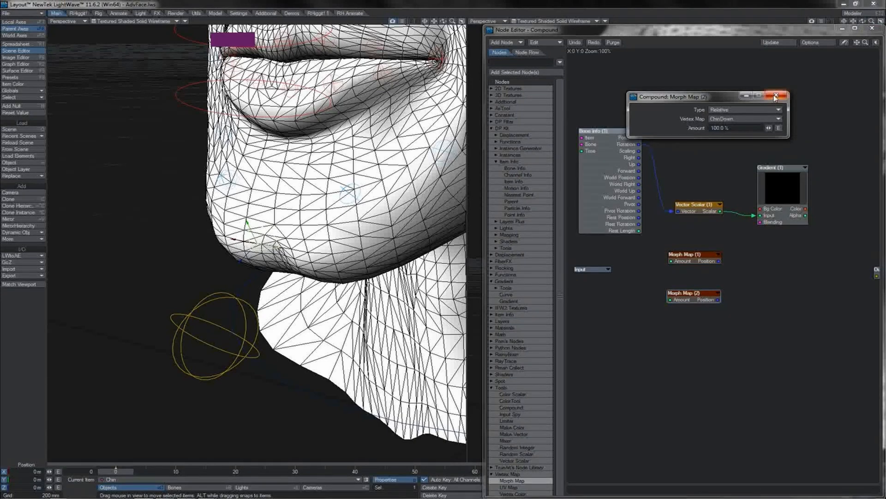
{"action": "left_click", "coordinate": [775, 96]}
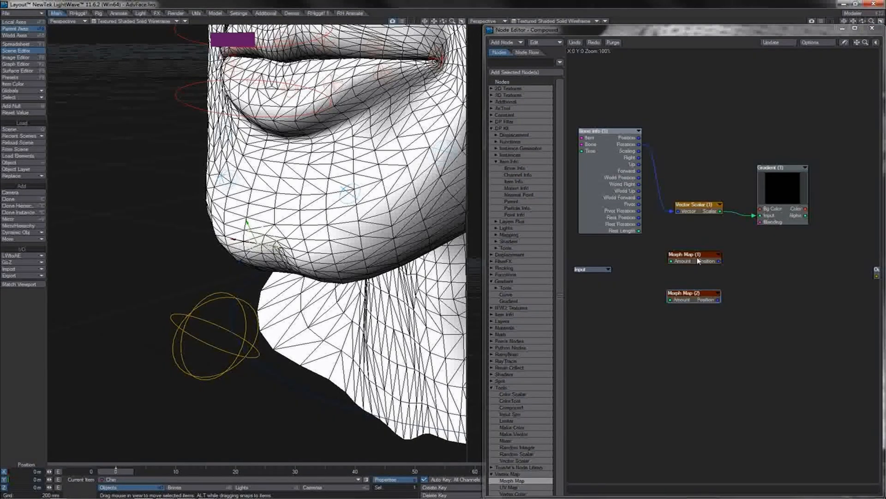
{"action": "double_click", "coordinate": [683, 298]}
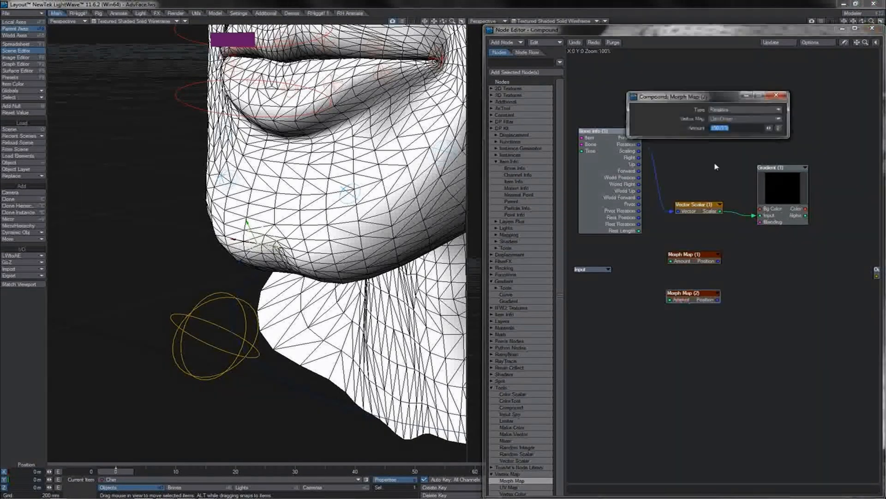
{"action": "left_click", "coordinate": [779, 97]}
Try rotating the Chin control to a pitch of about -33° and undo the rotation.
{"action": "key", "text": "y"}
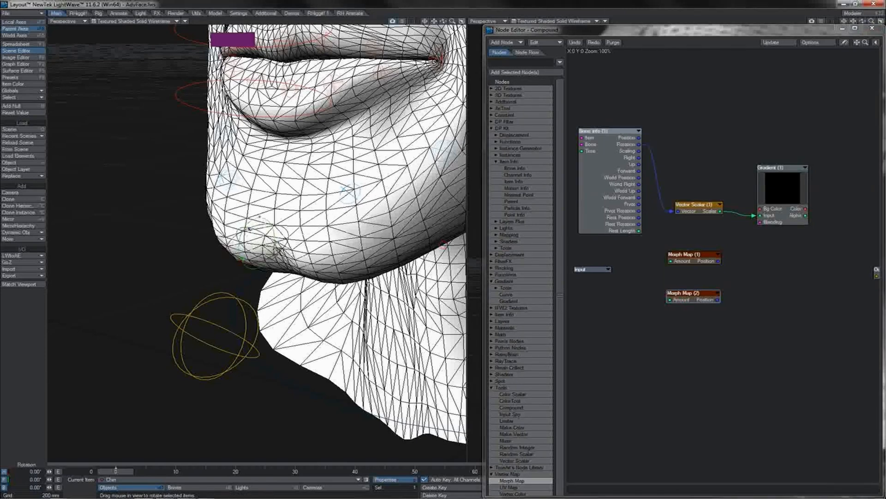
{"action": "left_click_drag", "start_coordinate": [259, 216], "coordinate": [272, 189]}
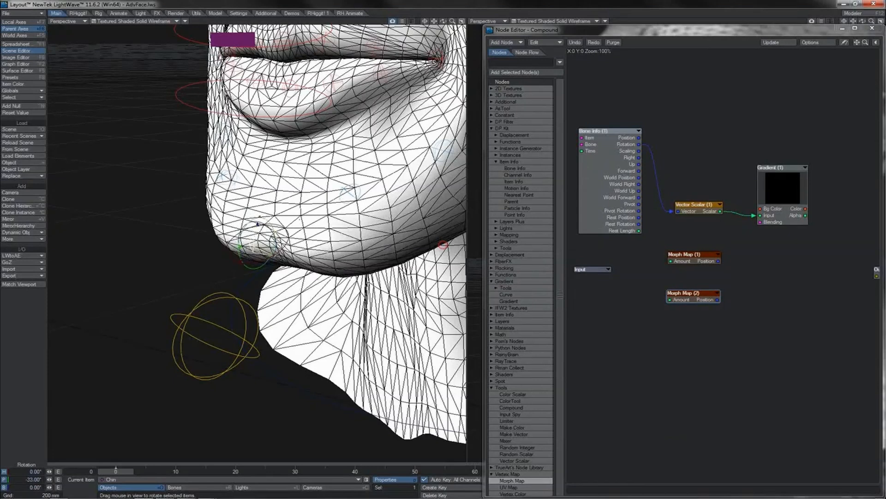
{"action": "key", "text": "ctrl+z"}
Set the Gradient's start to -1 and add one key near each end of its range.
{"action": "double_click", "coordinate": [781, 185]}
{"action": "left_click_drag", "start_coordinate": [720, 291], "coordinate": [700, 295]}
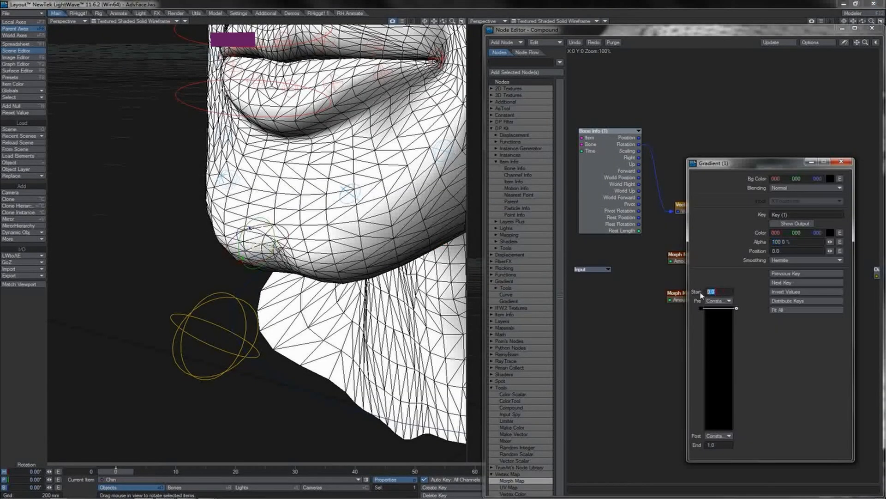
{"action": "type", "text": "-1"}
{"action": "key", "text": "Return"}
{"action": "left_click_drag", "start_coordinate": [733, 308], "coordinate": [741, 419]}
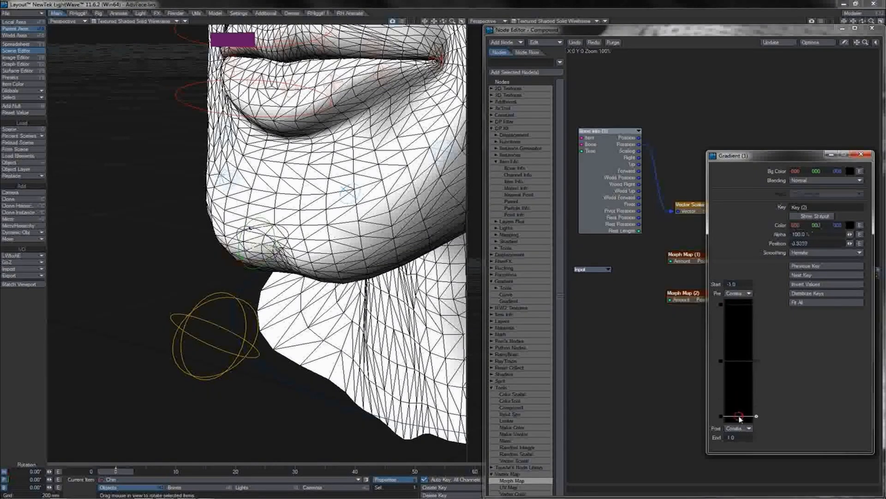
{"action": "left_click_drag", "start_coordinate": [241, 254], "coordinate": [253, 235]}
{"action": "key", "text": "ctrl+z"}
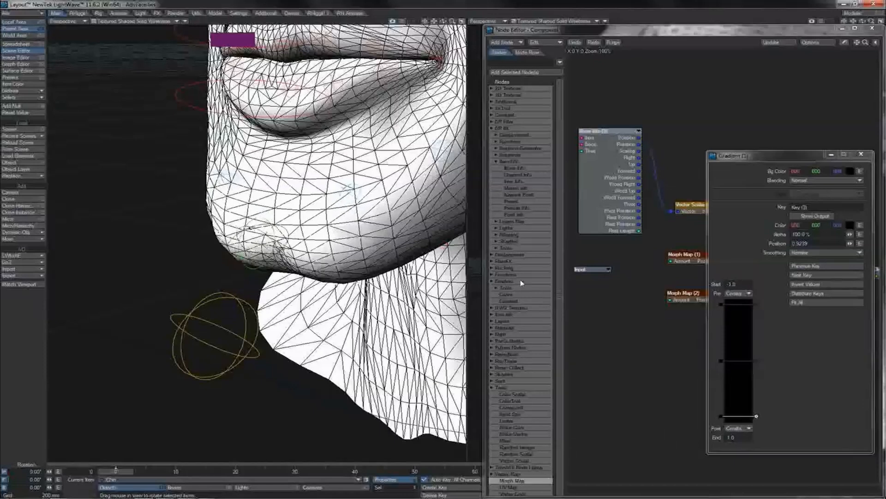
Expose Gradient keys 2 and 3 on the node, wiring Morph Map (1) to Key (2) Color and Morph Map (2) to Key (3) Color.
{"action": "left_click", "coordinate": [742, 305]}
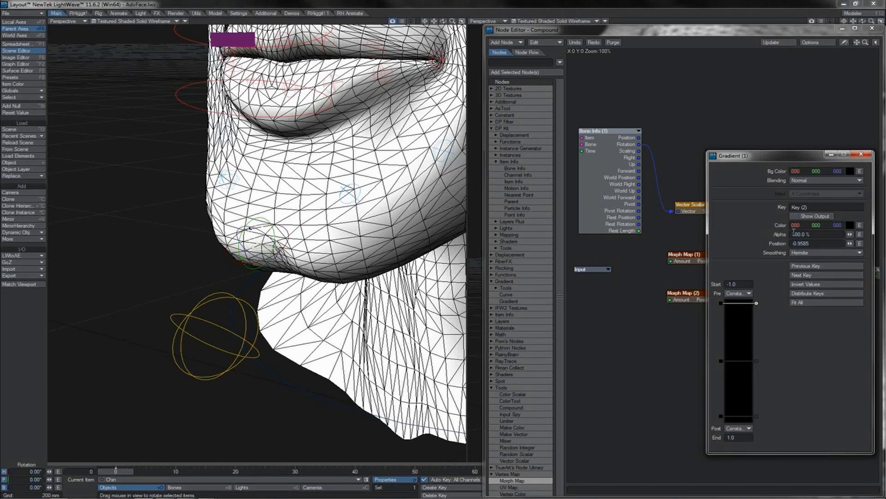
{"action": "left_click", "coordinate": [739, 416]}
{"action": "left_click", "coordinate": [796, 216]}
{"action": "left_click", "coordinate": [861, 154]}
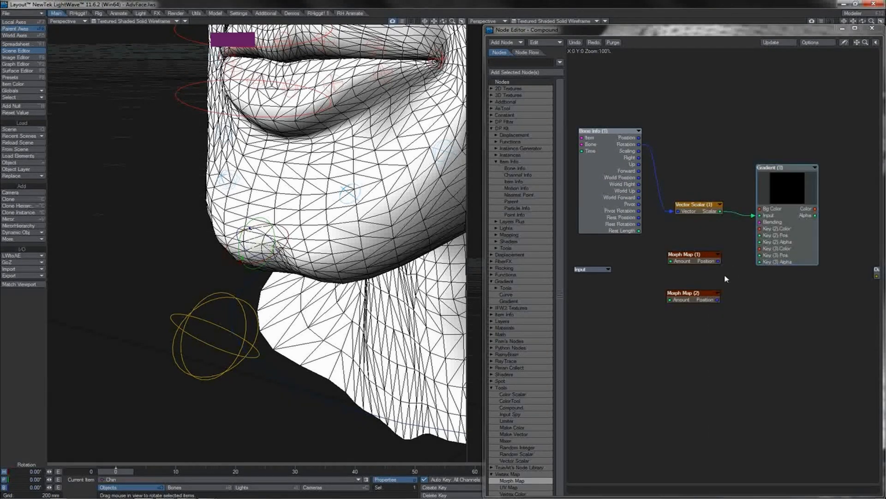
{"action": "left_click_drag", "start_coordinate": [719, 261], "coordinate": [759, 228]}
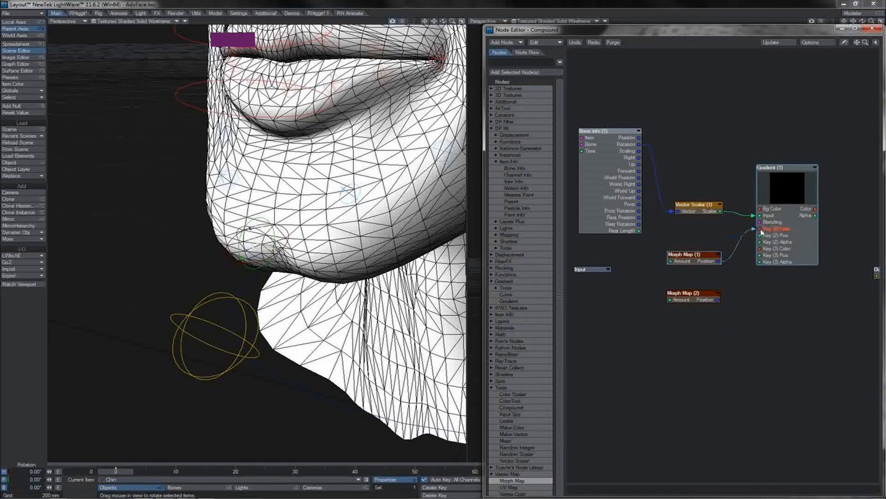
{"action": "left_click_drag", "start_coordinate": [718, 300], "coordinate": [757, 248]}
Set the position of Gradient key 3 to 40/(180/3.14159) and undo the test rotations of the Chin control.
{"action": "double_click", "coordinate": [785, 252]}
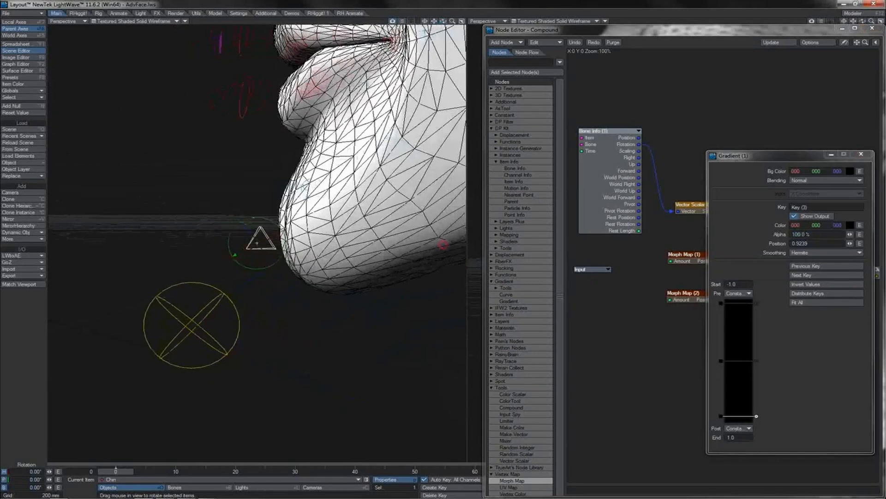
{"action": "left_click_drag", "start_coordinate": [234, 255], "coordinate": [248, 264]}
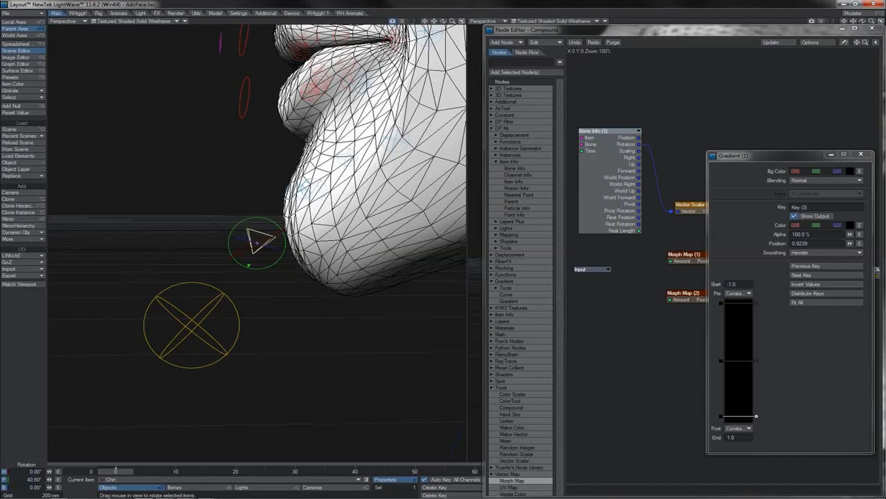
{"action": "left_click", "coordinate": [816, 243]}
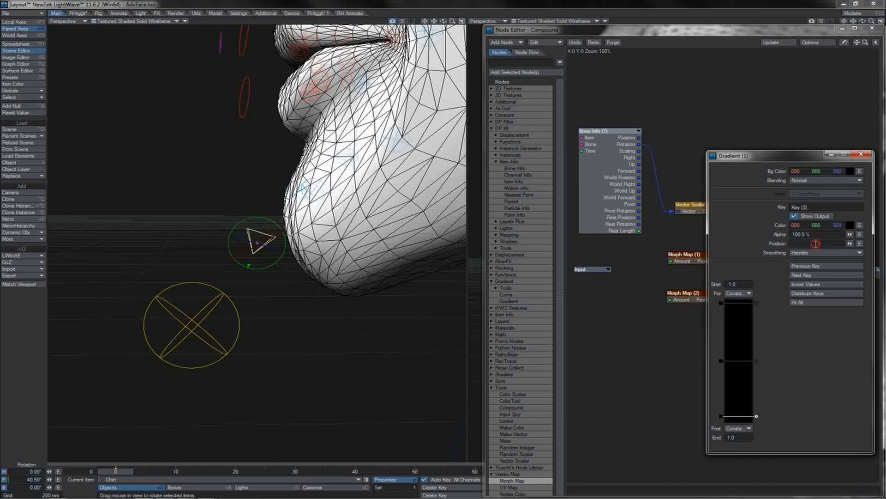
{"action": "left_click_drag", "start_coordinate": [817, 243], "coordinate": [792, 246]}
{"action": "type", "text": "40/(180/3.14159"}
{"action": "key", "text": "Return"}
{"action": "left_click_drag", "start_coordinate": [270, 217], "coordinate": [283, 265]}
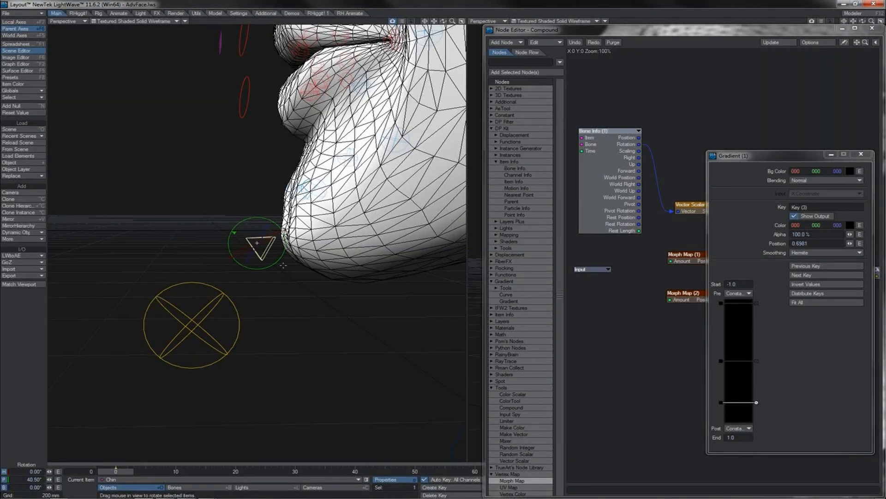
{"action": "key", "text": "ctrl+z"}
{"action": "key", "text": "ctrl+z"}
Set the Gradient's start to -1.1 and the position of key 2 to -60/(180/3.14159), which is -1.0472.
{"action": "left_click", "coordinate": [721, 303]}
{"action": "left_click_drag", "start_coordinate": [819, 243], "coordinate": [790, 246]}
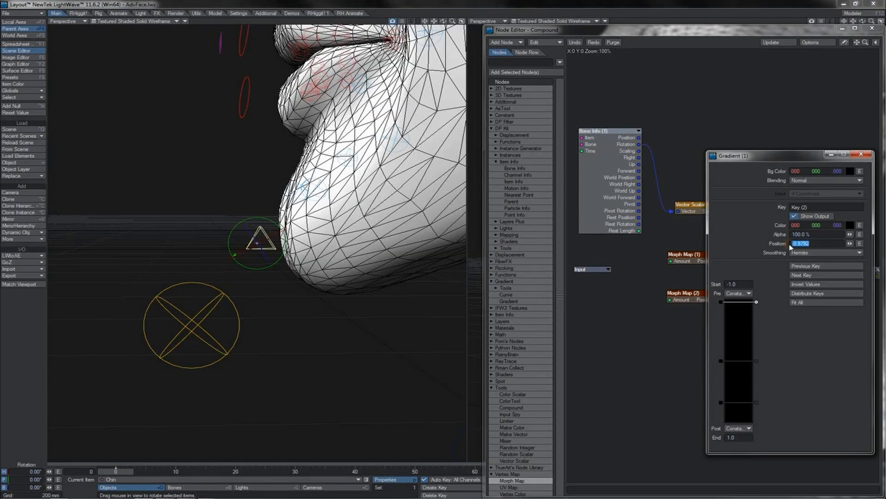
{"action": "type", "text": "60/(180/3"}
{"action": "key", "text": "Return"}
{"action": "type", "text": ".1"}
{"action": "key", "text": "Return"}
{"action": "type", "text": "-"}
{"action": "key", "text": "Return"}
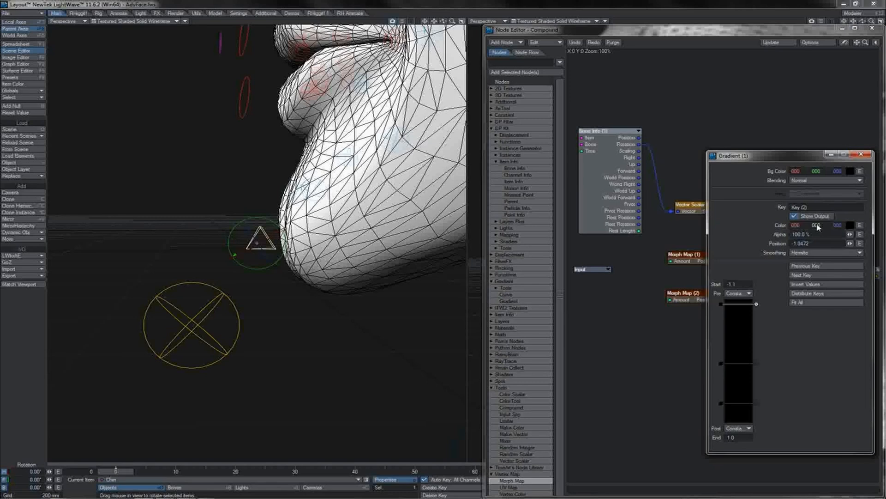
{"action": "left_click", "coordinate": [721, 363]}
{"action": "left_click", "coordinate": [862, 154]}
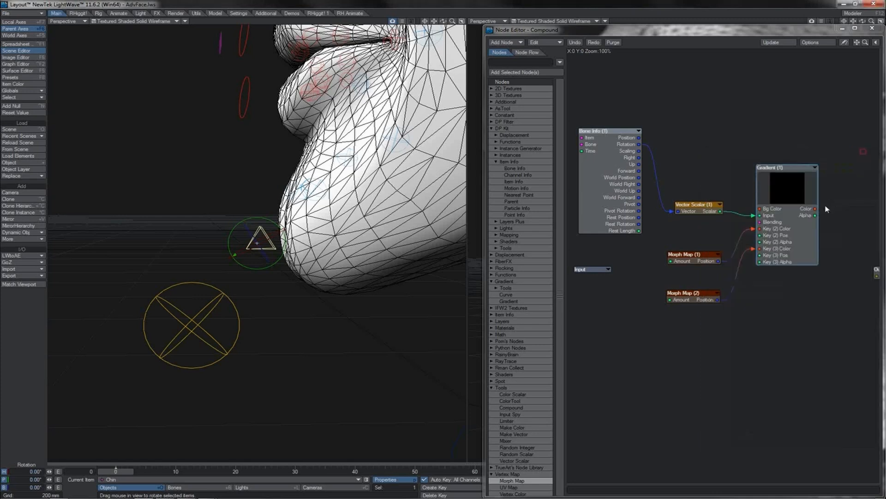
Connect the Gradient's Color to the compound's output and the Chin node's Color to the Displacement input.
{"action": "left_click_drag", "start_coordinate": [815, 209], "coordinate": [876, 276]}
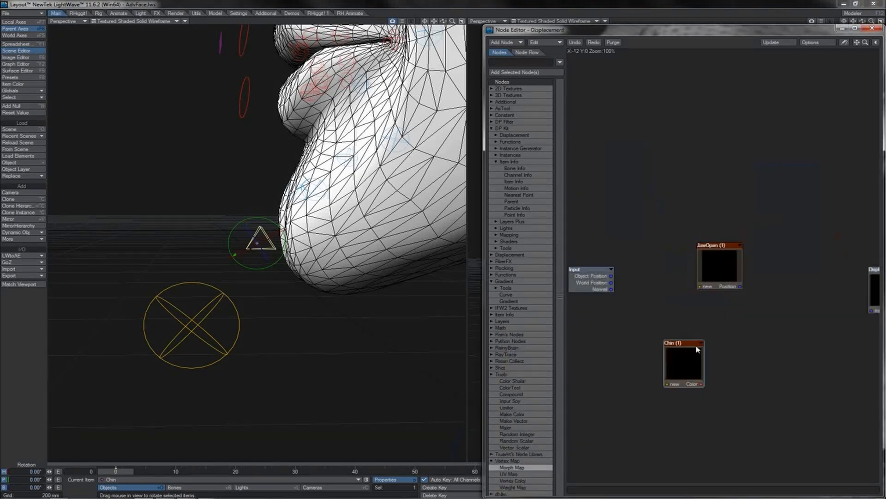
{"action": "left_click_drag", "start_coordinate": [686, 363], "coordinate": [871, 310]}
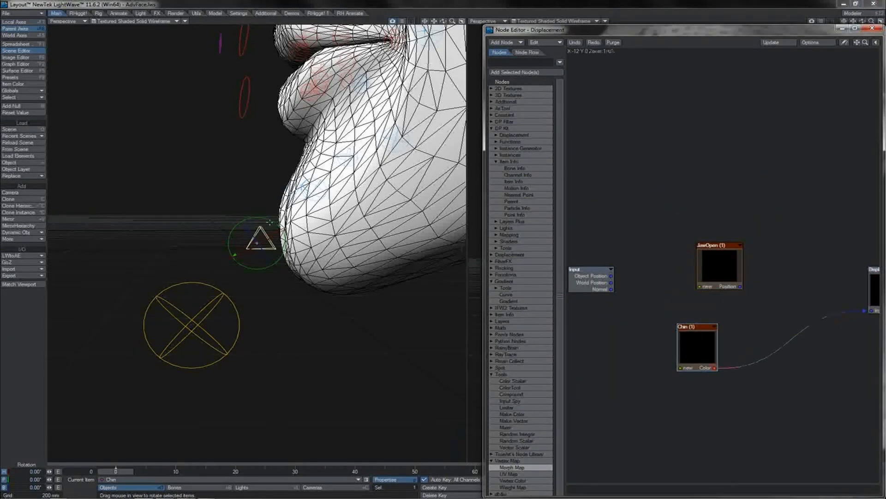
{"action": "mouse_move", "coordinate": [269, 222]}
{"action": "left_mouse_down"}
{"action": "mouse_move", "coordinate": [253, 219]}
{"action": "mouse_move", "coordinate": [293, 246]}
{"action": "mouse_move", "coordinate": [282, 226]}
{"action": "mouse_move", "coordinate": [287, 233]}
{"action": "mouse_move", "coordinate": [261, 218]}
{"action": "mouse_move", "coordinate": [269, 221]}
{"action": "left_mouse_up"}
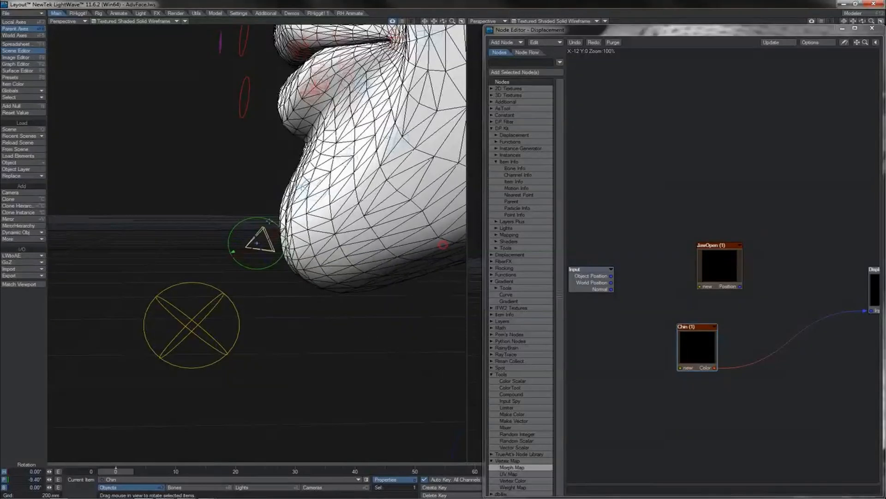
{"action": "key", "text": "ctrl+z"}
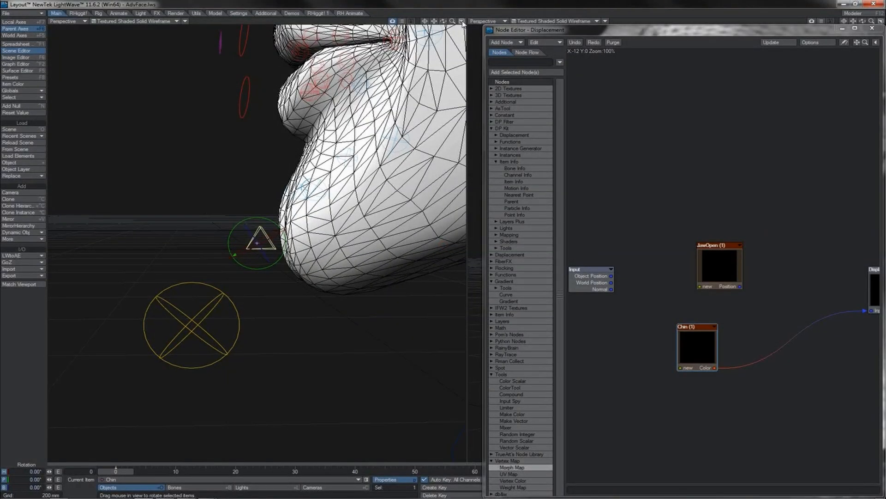
Part the lips by moving the lower lip's main control down in the Right view.
{"action": "left_click_drag", "start_coordinate": [453, 21], "coordinate": [434, 37]}
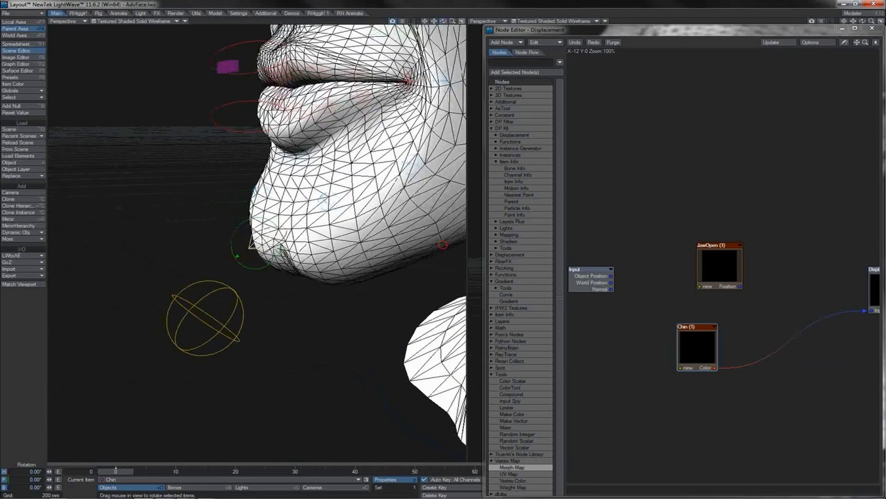
{"action": "left_click", "coordinate": [241, 102]}
{"action": "key", "text": "3"}
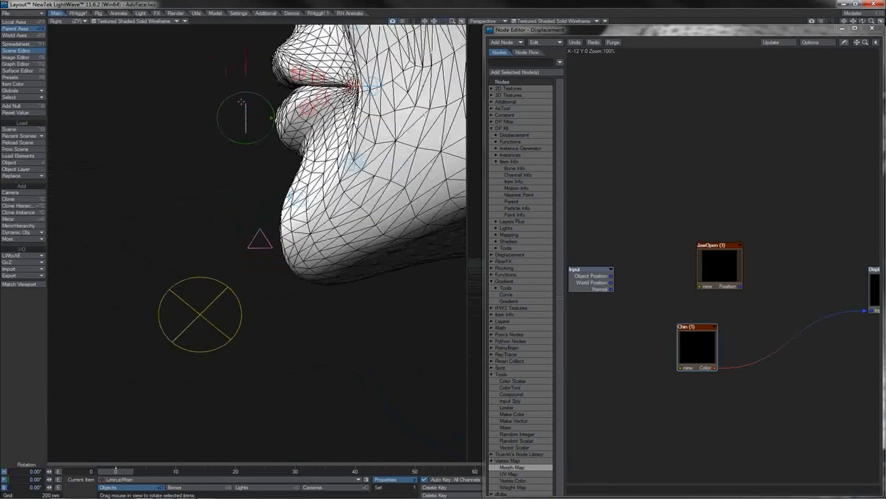
{"action": "key", "text": "t"}
{"action": "left_click_drag", "start_coordinate": [245, 93], "coordinate": [245, 123]}
{"action": "left_click", "coordinate": [257, 234]}
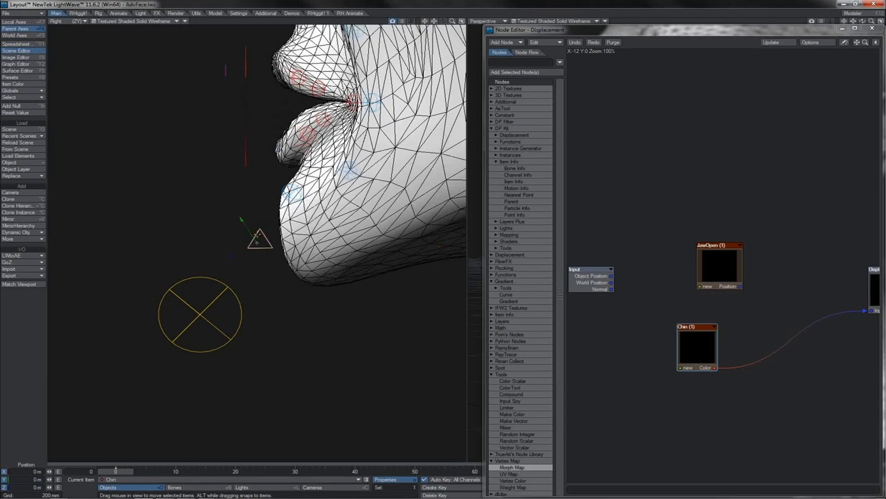
Test the chin morph by rotating the Chin control in pitch, to about -44° and back, viewed from the side and in perspective.
{"action": "key", "text": "y"}
{"action": "mouse_move", "coordinate": [259, 218]}
{"action": "left_mouse_down"}
{"action": "mouse_move", "coordinate": [239, 225]}
{"action": "mouse_move", "coordinate": [260, 224]}
{"action": "left_mouse_up"}
{"action": "key", "text": "4"}
{"action": "left_click_drag", "start_coordinate": [444, 21], "coordinate": [446, 21]}
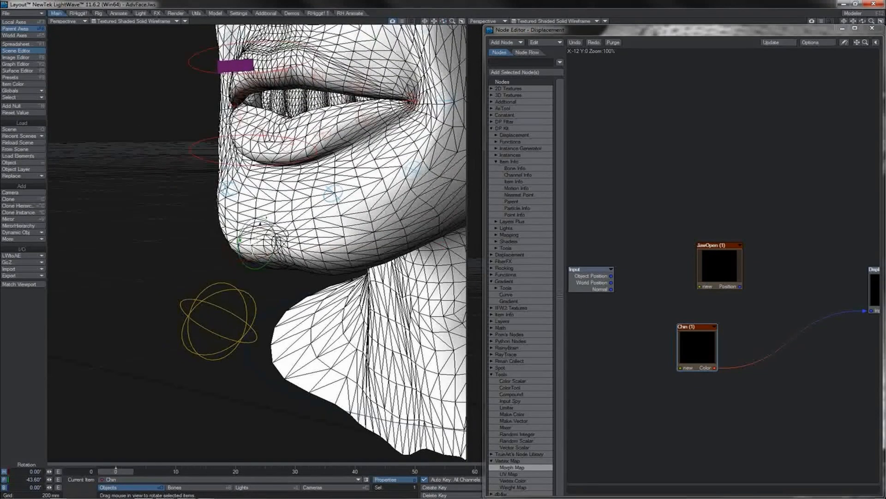
{"action": "left_click_drag", "start_coordinate": [253, 241], "coordinate": [273, 221]}
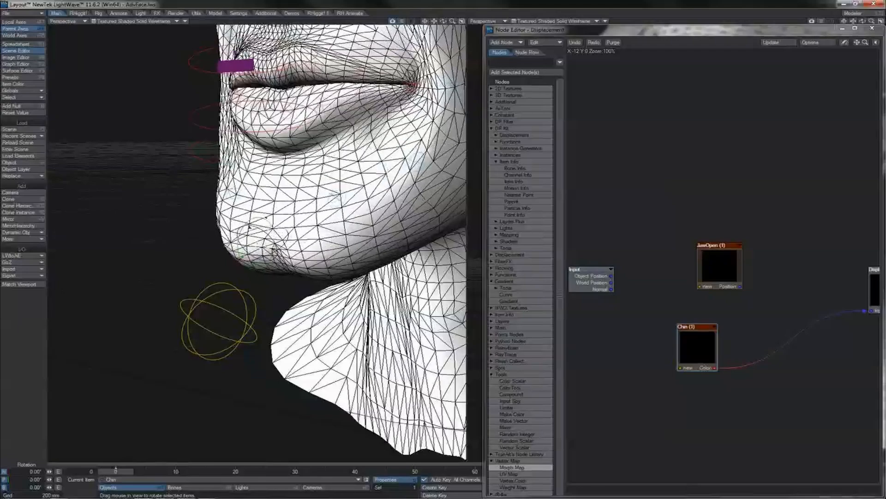
Try moving the NasLab1_L control beside the nose up about 160 mm in Y and examine the cheek from the side.
{"action": "left_click_drag", "start_coordinate": [434, 21], "coordinate": [460, 22]}
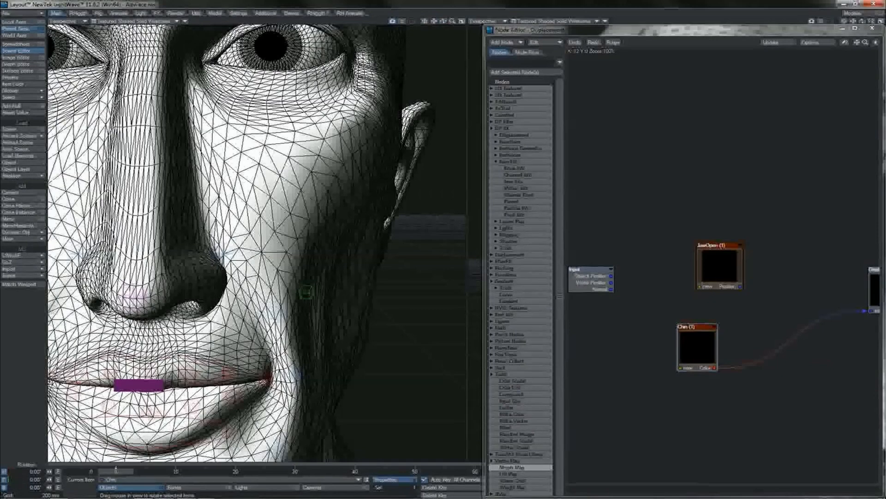
{"action": "key", "text": "t"}
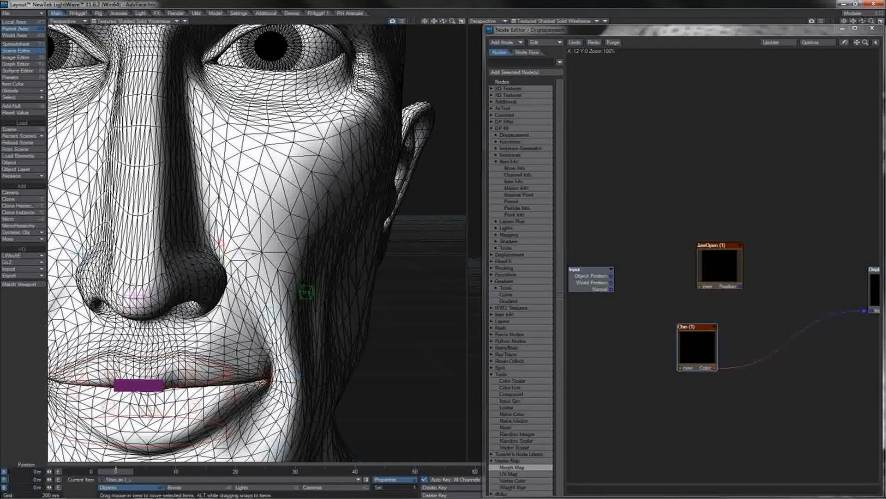
{"action": "left_click_drag", "start_coordinate": [220, 242], "coordinate": [221, 193]}
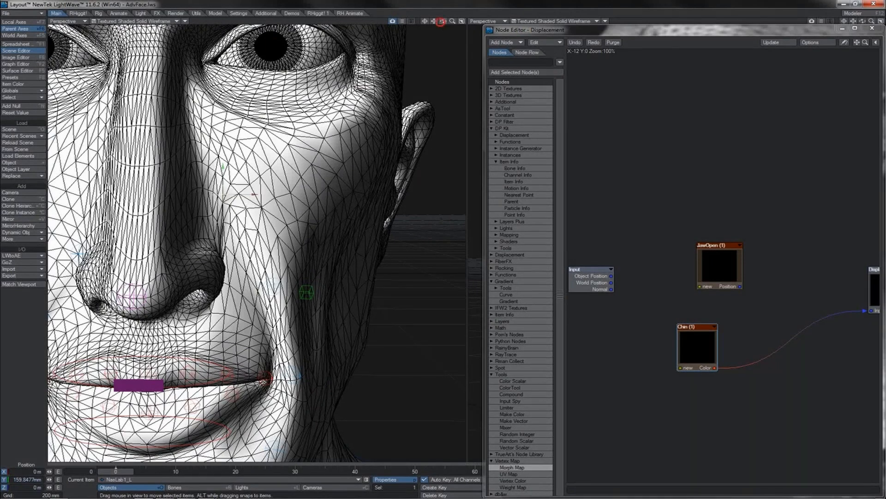
{"action": "left_click_drag", "start_coordinate": [443, 21], "coordinate": [442, 24]}
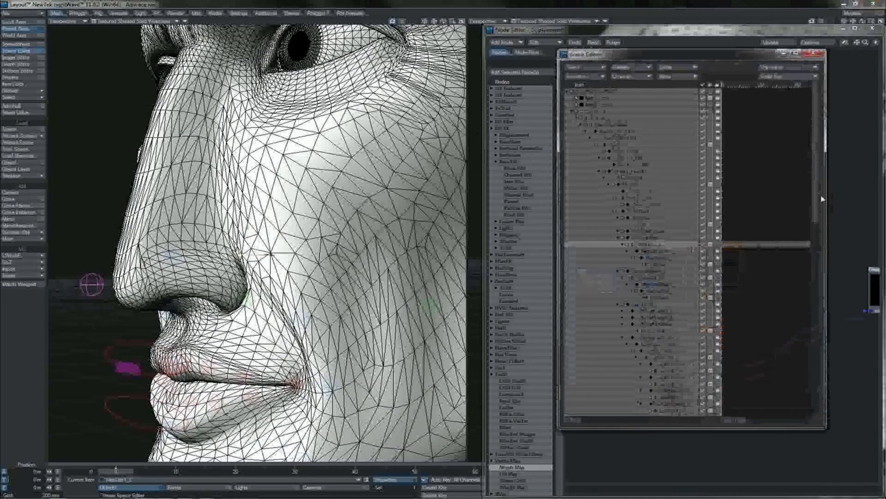
Select the Cheek5_L_BONE bone in the Scene Editor and view the cheek from the front.
{"action": "left_click_drag", "start_coordinate": [817, 198], "coordinate": [818, 402]}
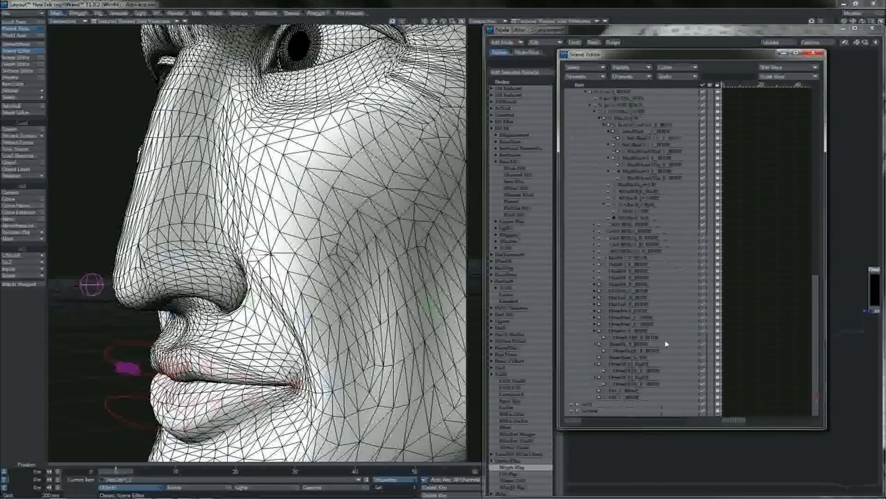
{"action": "left_click", "coordinate": [644, 331]}
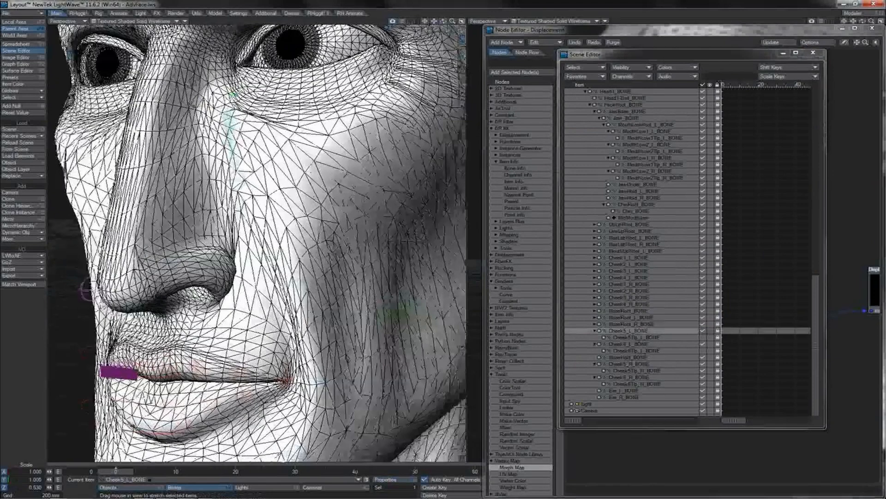
{"action": "left_click_drag", "start_coordinate": [443, 21], "coordinate": [427, 23]}
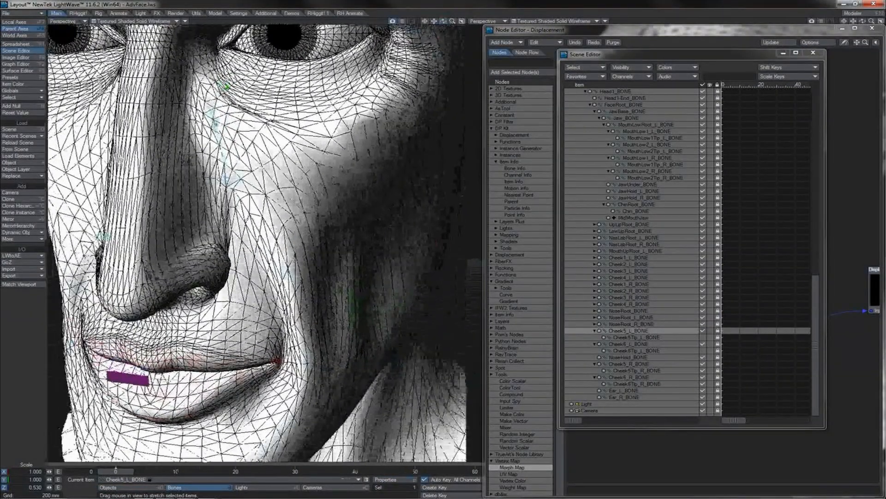
Try stretching Cheek5_L_BONE to about 1.565 in X and 1.362 in Y, check the cheek from above, and undo it.
{"action": "left_click_drag", "start_coordinate": [221, 138], "coordinate": [265, 138]}
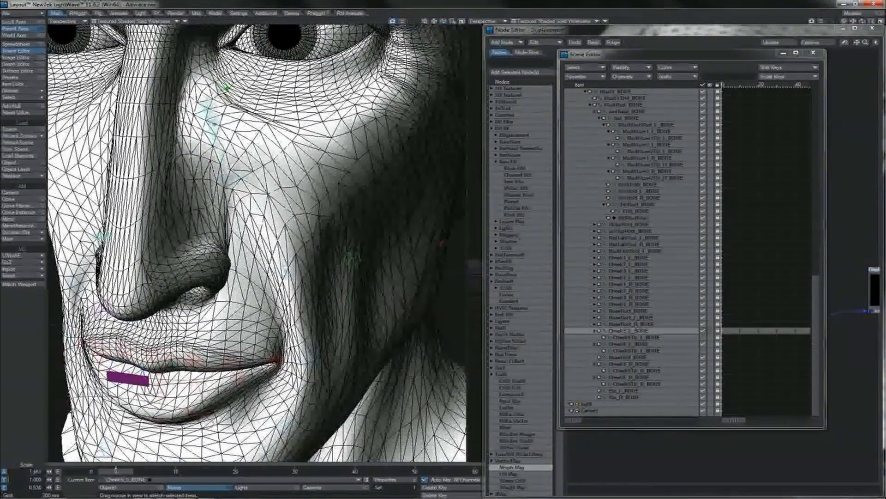
{"action": "left_click_drag", "start_coordinate": [226, 87], "coordinate": [300, 66]}
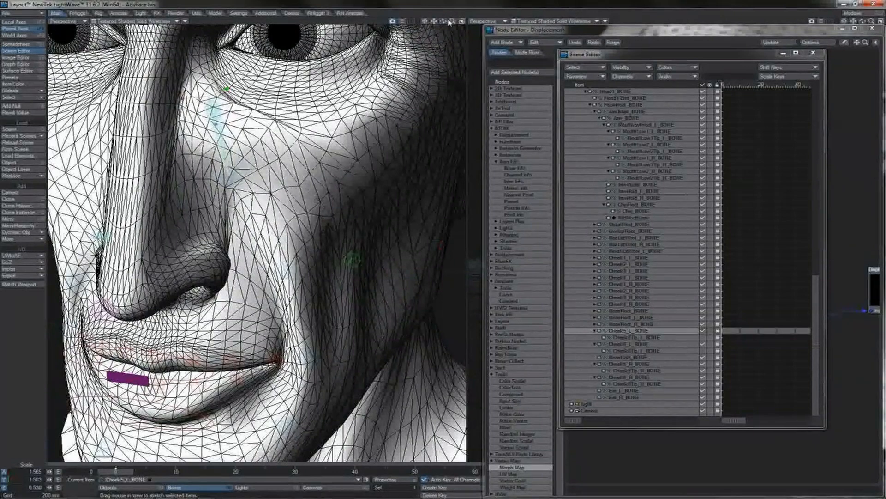
{"action": "left_click_drag", "start_coordinate": [449, 22], "coordinate": [449, 92]}
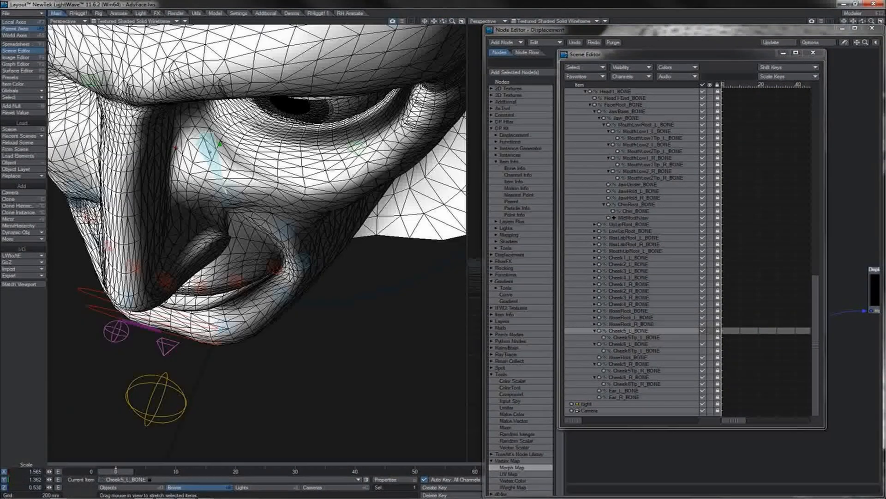
{"action": "key", "text": "ctrl+z"}
{"action": "key", "text": "ctrl+z"}
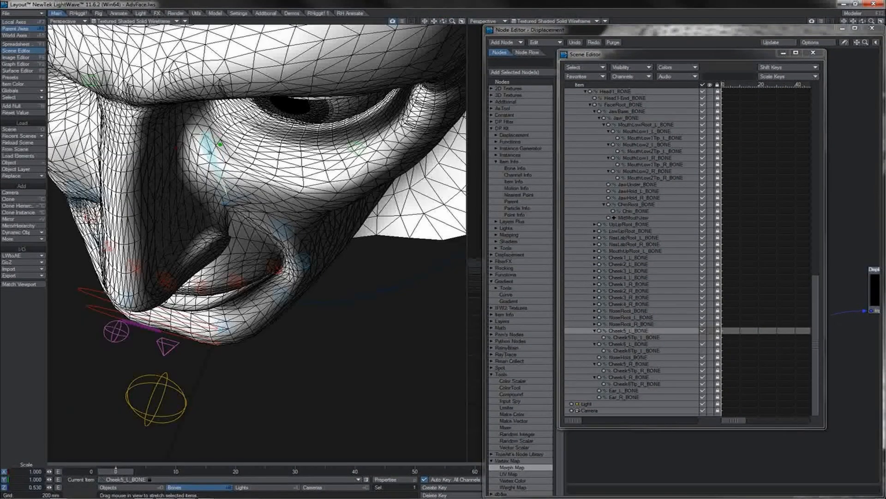
Try rotating Cheek5_L_BONE beside the nose, check the cheek from above, and undo the rotation.
{"action": "key", "text": "y"}
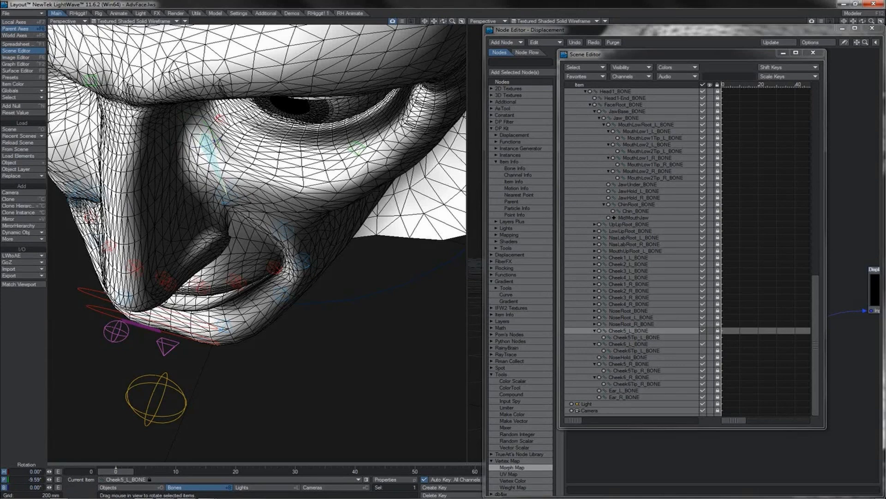
{"action": "right_click_drag", "start_coordinate": [220, 119], "coordinate": [249, 119]}
{"action": "key", "text": "ctrl+z"}
{"action": "key", "text": "ctrl+z"}
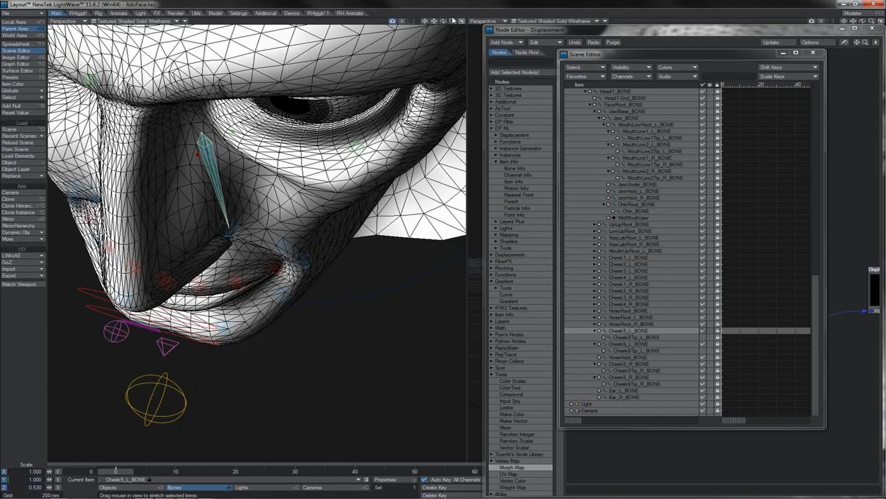
{"action": "left_click_drag", "start_coordinate": [443, 21], "coordinate": [494, 58]}
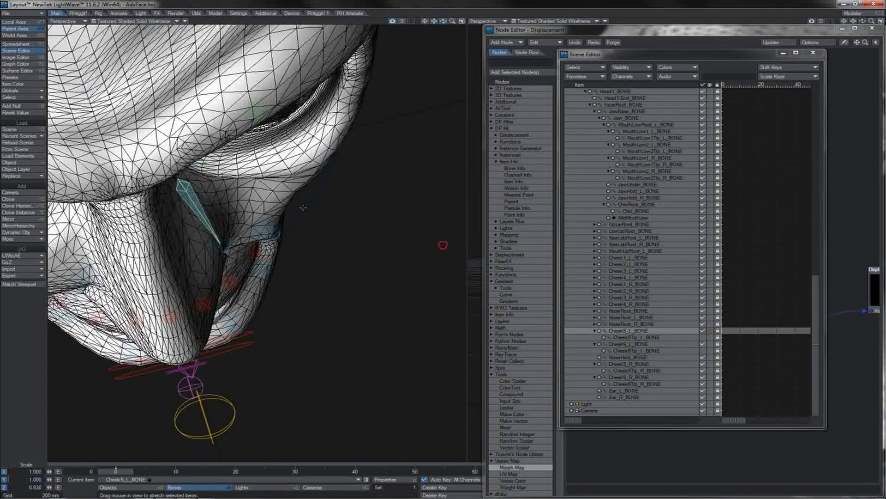
{"action": "key", "text": "y"}
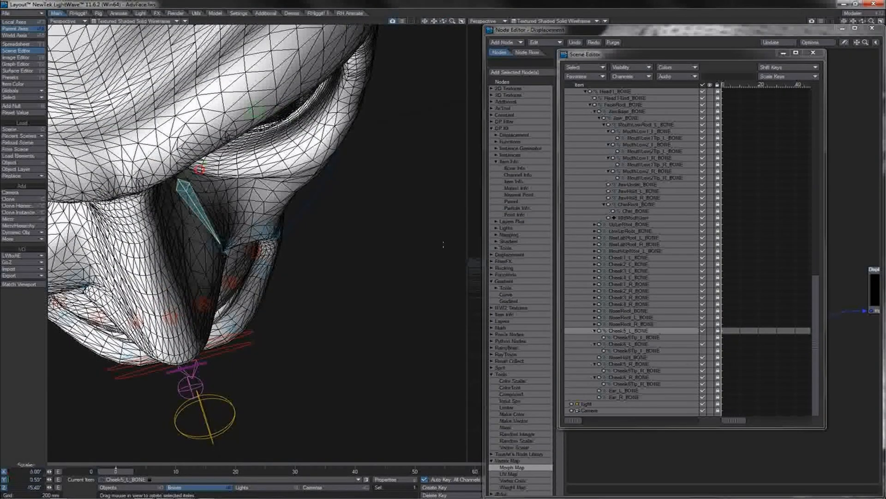
{"action": "right_click_drag", "start_coordinate": [443, 245], "coordinate": [531, 244]}
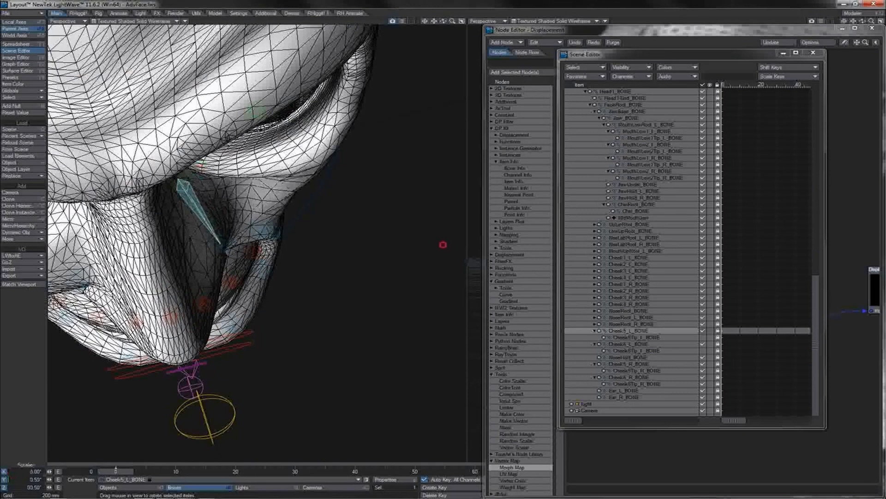
{"action": "left_click_drag", "start_coordinate": [443, 244], "coordinate": [443, 259]}
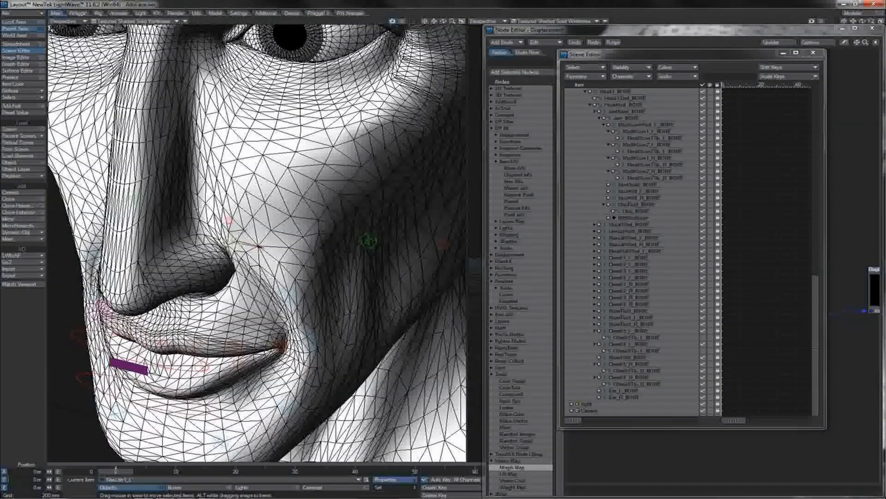
Test the NasLab1_L control by moving it up to about 54 mm in Y, and check Cheek5_L_BONE's scale.
{"action": "left_click", "coordinate": [443, 244]}
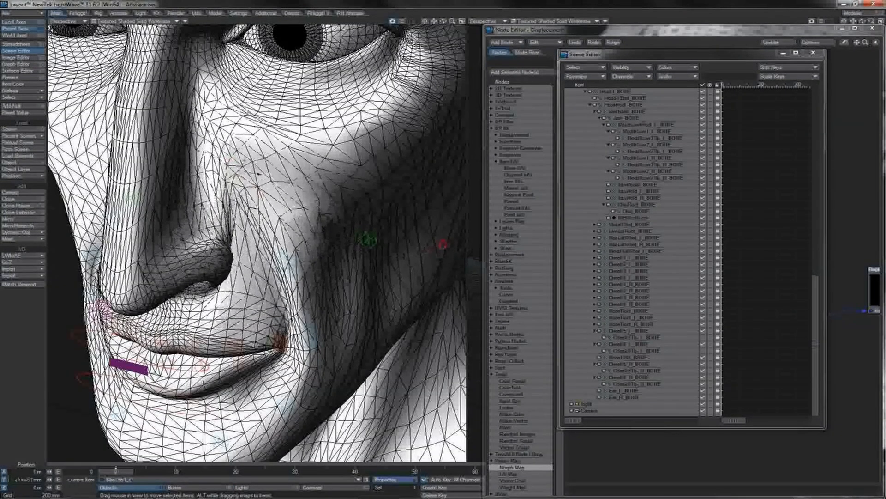
{"action": "left_click", "coordinate": [628, 331]}
{"action": "key", "text": "h"}
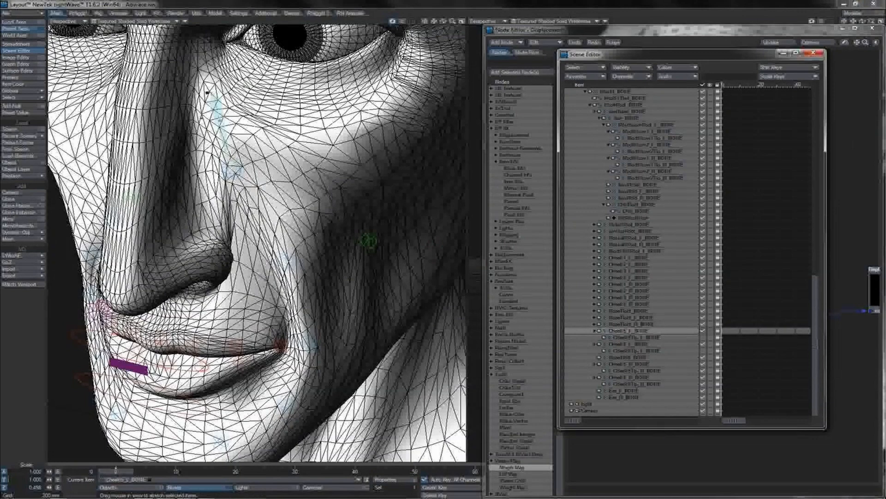
{"action": "left_click_drag", "start_coordinate": [207, 92], "coordinate": [207, 93]}
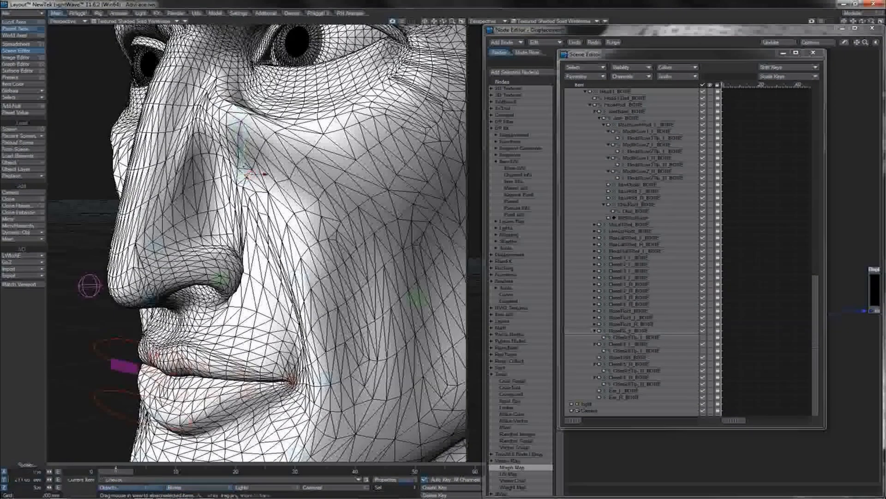
{"action": "left_click_drag", "start_coordinate": [242, 164], "coordinate": [242, 224]}
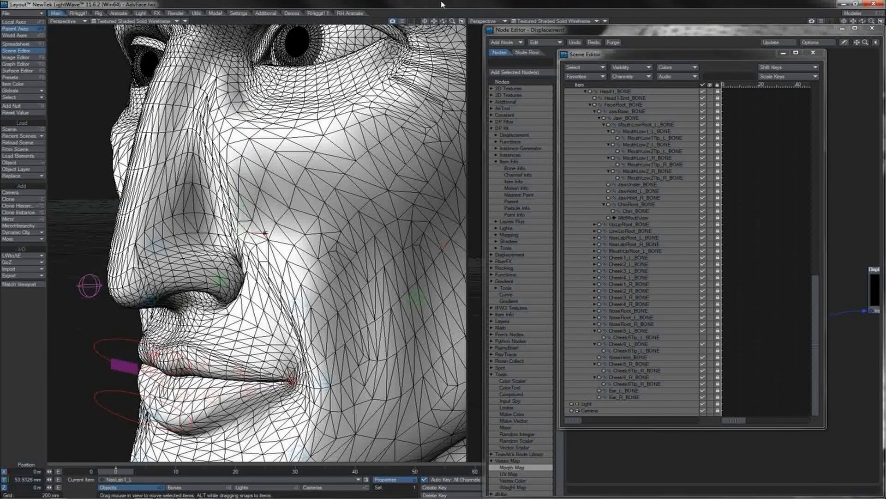
{"action": "mouse_move", "coordinate": [443, 20]}
{"action": "left_mouse_down"}
{"action": "mouse_move", "coordinate": [485, 20]}
{"action": "mouse_move", "coordinate": [441, 26]}
{"action": "left_mouse_up"}
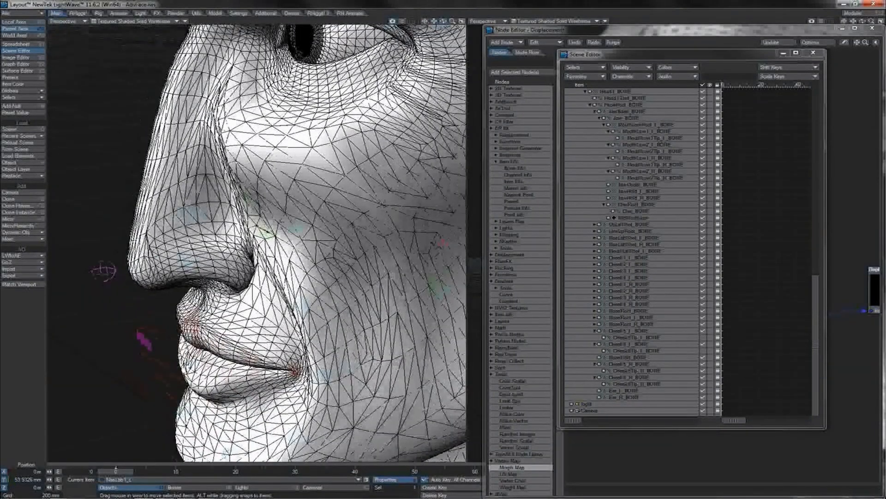
Try Cheek5_L_BONE with a stretch of 2.566 in X, view it from the front, and undo the change.
{"action": "left_click", "coordinate": [631, 330]}
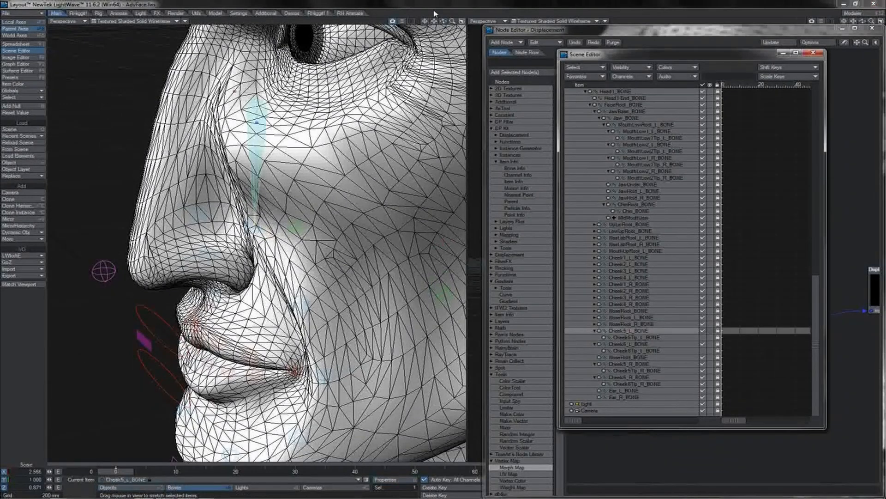
{"action": "left_click_drag", "start_coordinate": [444, 21], "coordinate": [437, 22]}
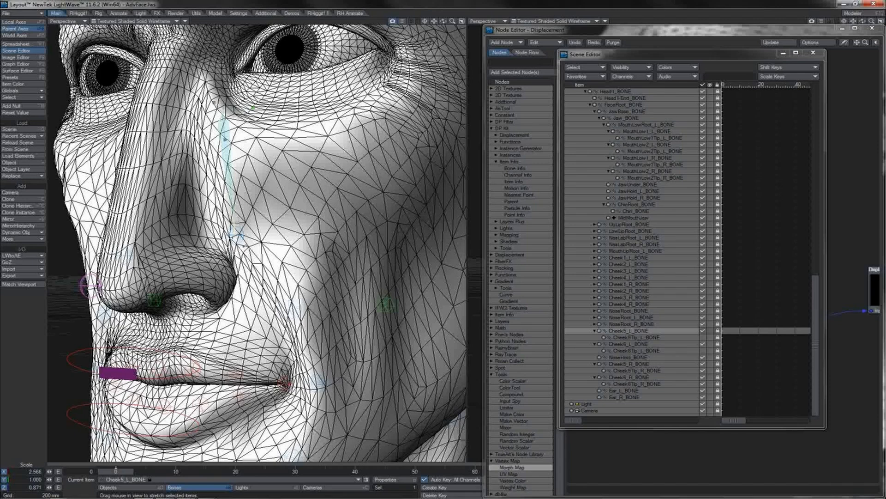
{"action": "key", "text": "ctrl+z"}
Examine Cheek5_L_BONE's rotation relative to the NasLab1_L control from several angles.
{"action": "key", "text": "y"}
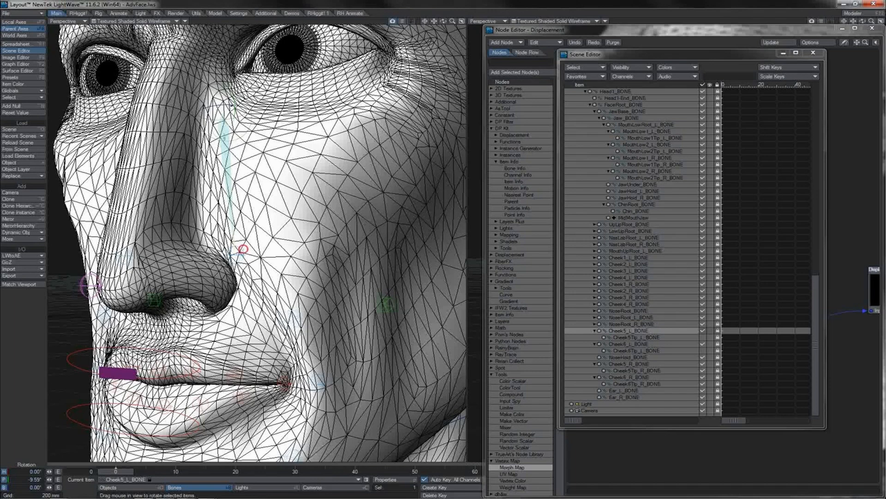
{"action": "left_click", "coordinate": [243, 249]}
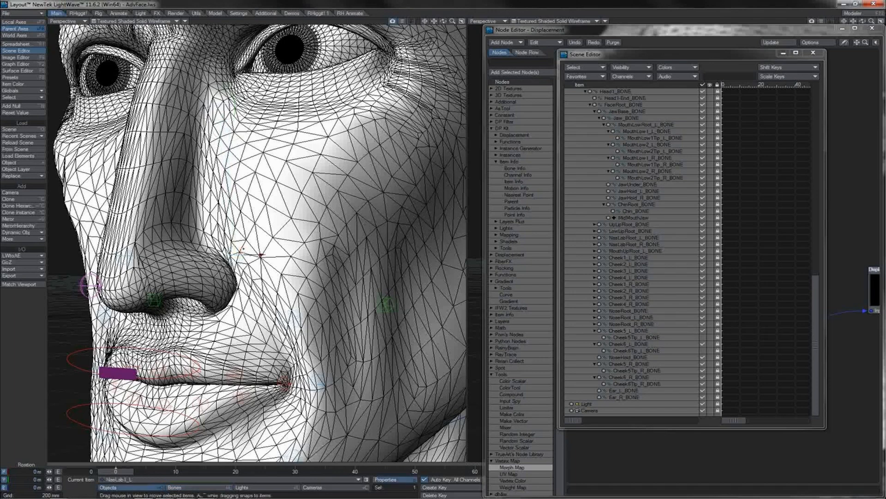
{"action": "left_click", "coordinate": [619, 330]}
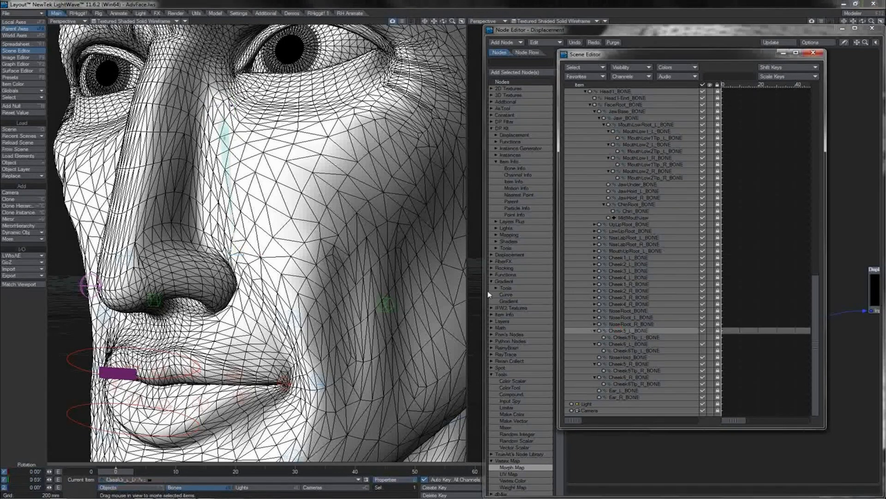
{"action": "left_click_drag", "start_coordinate": [446, 27], "coordinate": [406, 33]}
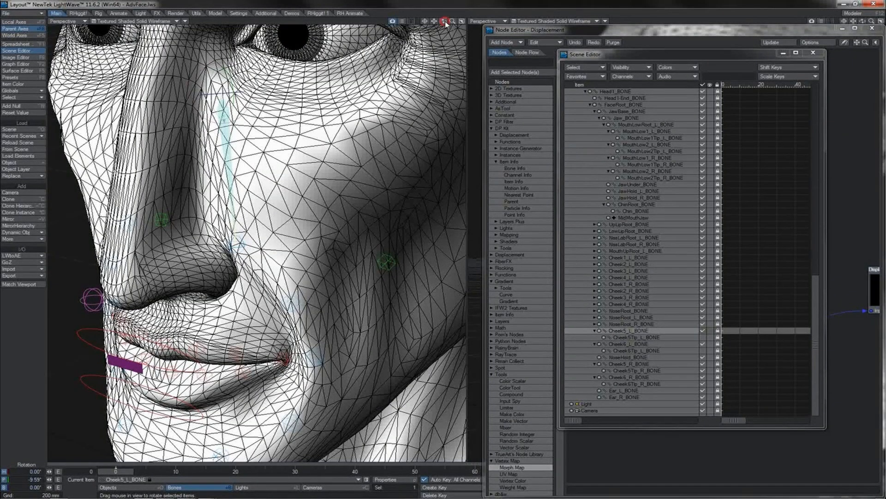
{"action": "left_click_drag", "start_coordinate": [443, 20], "coordinate": [417, 48]}
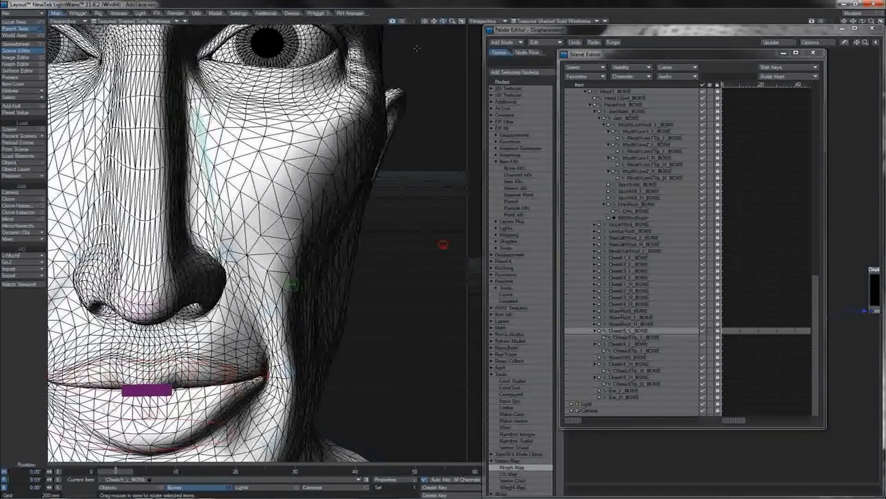
Add Cheek6_L_BONE to the bone selection for comparison, and test moving the NasLab2_L cheek control upward.
{"action": "left_click", "coordinate": [639, 344], "text": "ctrl"}
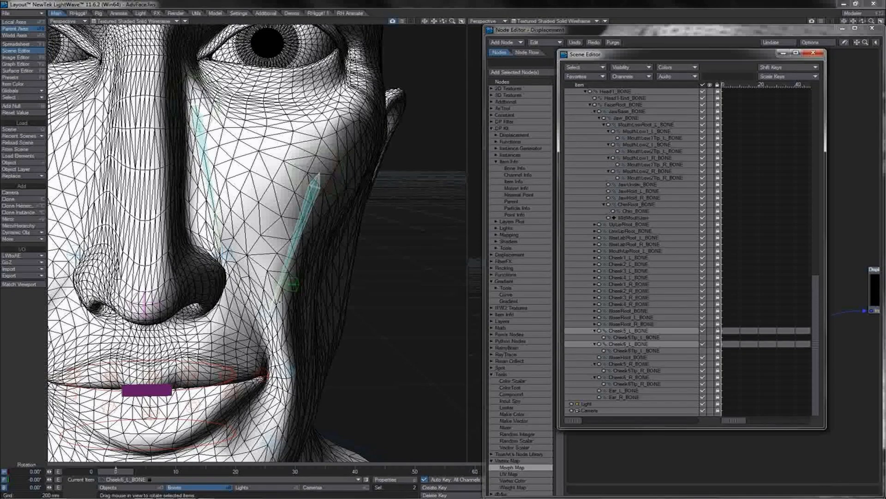
{"action": "left_click", "coordinate": [278, 307]}
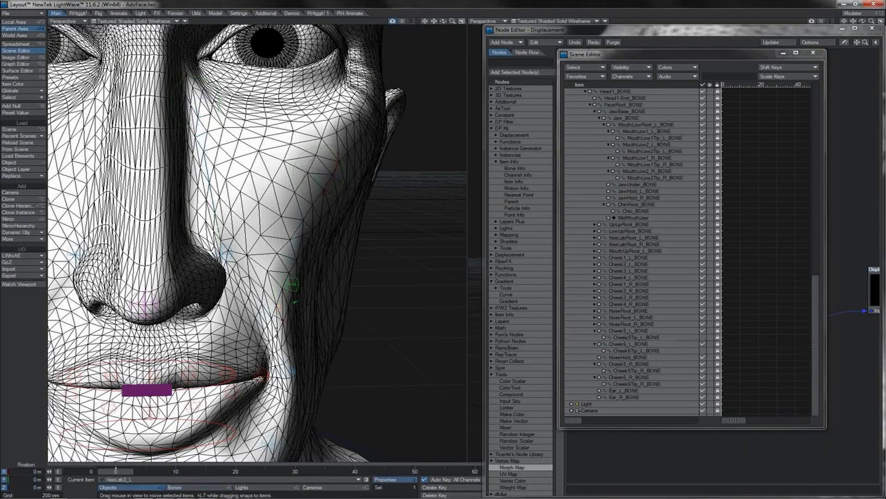
{"action": "left_click_drag", "start_coordinate": [276, 329], "coordinate": [326, 230]}
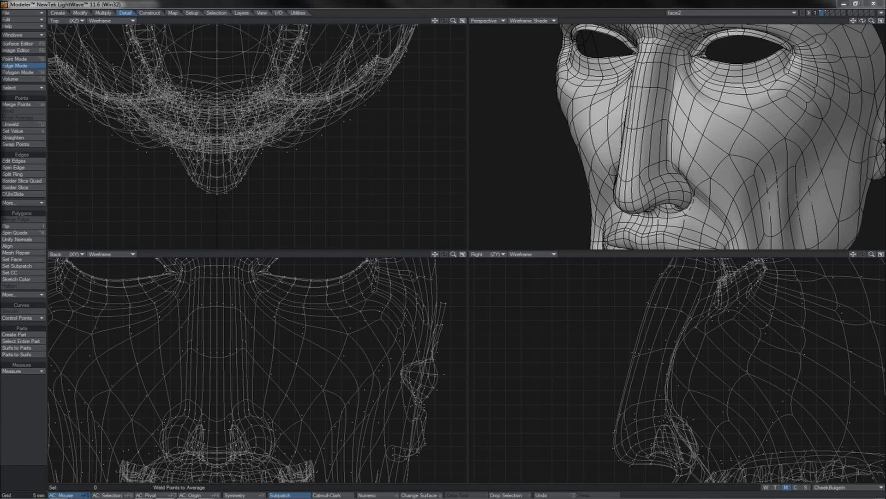
Switch to Modeler and compare the face's CheekBulgeIn morph with the base shape, viewed from above in perspective.
{"action": "left_click_drag", "start_coordinate": [862, 20], "coordinate": [812, 69]}
{"action": "left_click_drag", "start_coordinate": [577, 115], "coordinate": [443, 245], "text": "alt"}
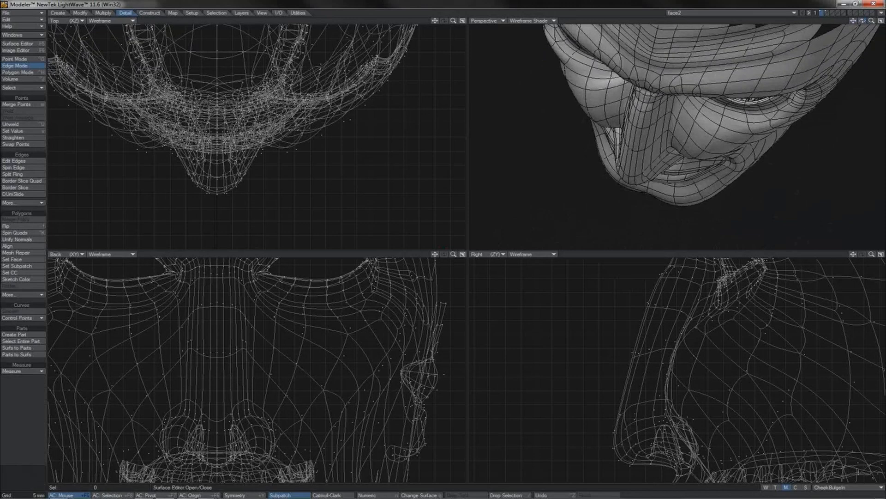
{"action": "key", "text": "ctrl+z"}
{"action": "key", "text": "z"}
{"action": "key", "text": "ctrl+z"}
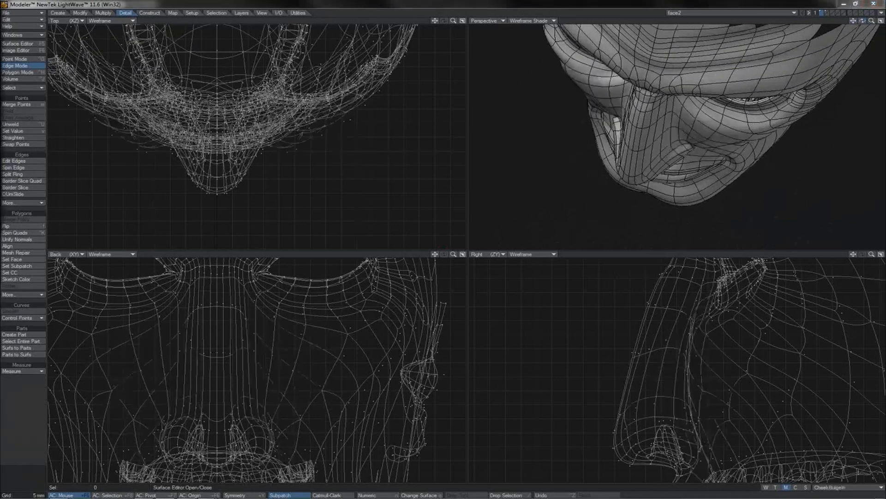
{"action": "key", "text": "z"}
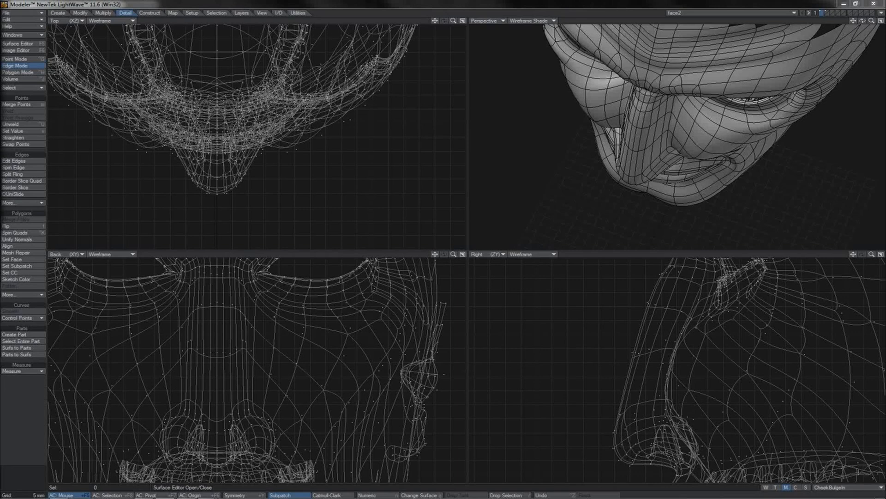
{"action": "key", "text": "ctrl+z"}
{"action": "key", "text": "z"}
{"action": "key", "text": "ctrl+z"}
{"action": "key", "text": "z"}
{"action": "key", "text": "ctrl+z"}
{"action": "key", "text": "z"}
{"action": "key", "text": "ctrl+z"}
{"action": "key", "text": "z"}
{"action": "key", "text": "ctrl+z"}
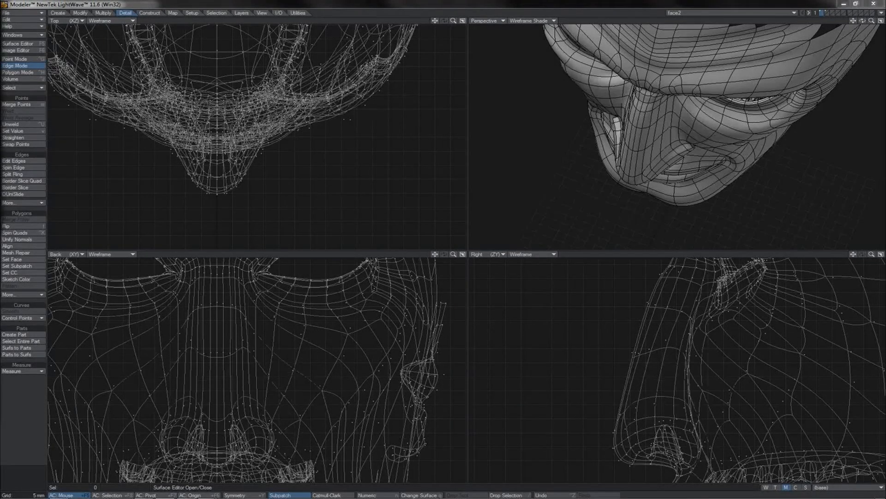
Compare the CheekBulgeOut morph with the base shape in the same perspective view.
{"action": "key", "text": "Down"}
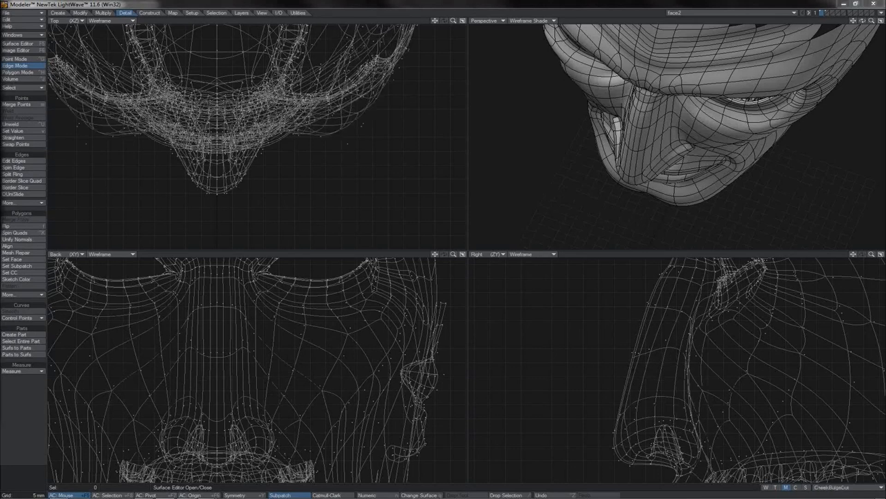
{"action": "key", "text": "Up"}
{"action": "key", "text": "Down"}
{"action": "key", "text": "Up"}
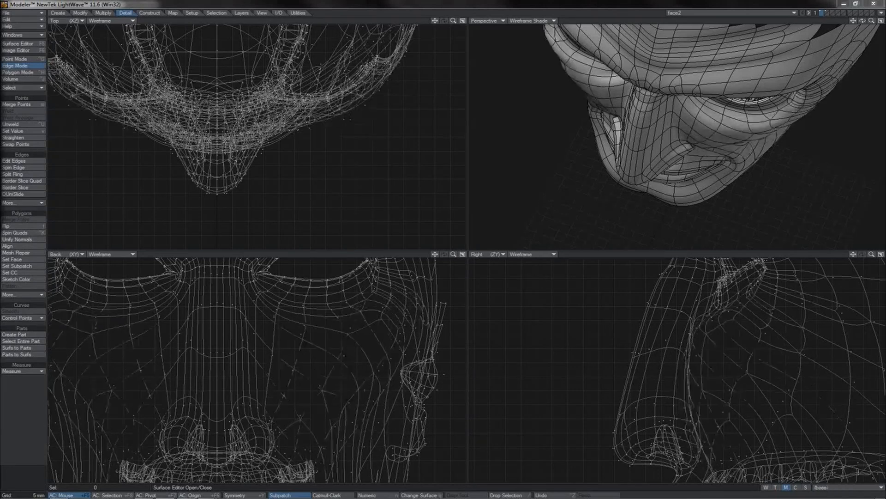
{"action": "key", "text": "Down"}
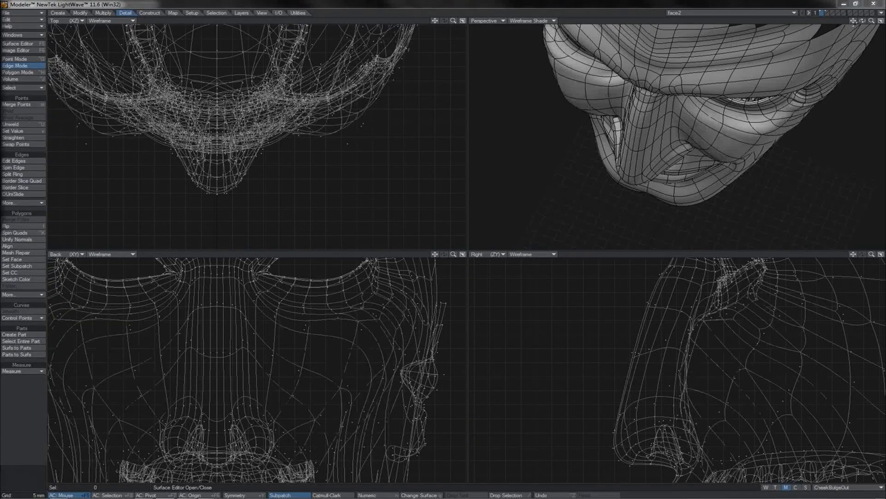
Compare the CheekBulgeIn and CheekBulgeOut morphs from several perspective angles and check the separate CheekBulgeIn_L morph from the front.
{"action": "left_click_drag", "start_coordinate": [862, 21], "coordinate": [443, 245]}
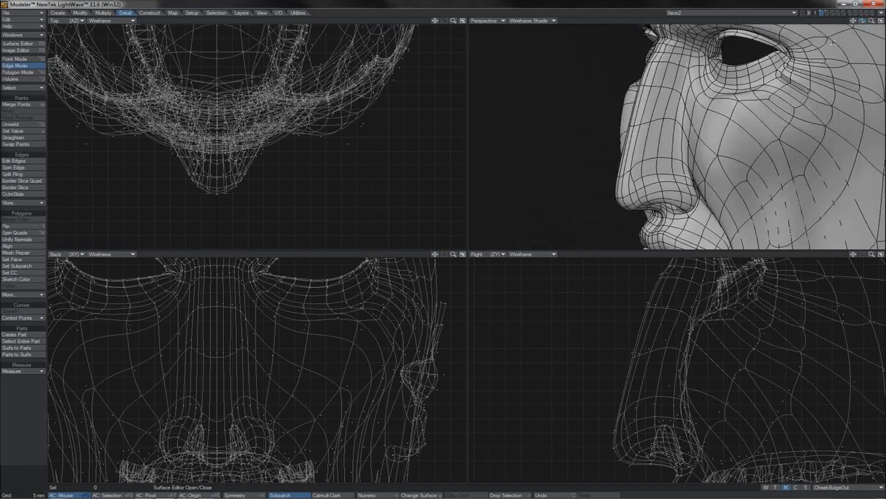
{"action": "left_click_drag", "start_coordinate": [862, 21], "coordinate": [864, 21]}
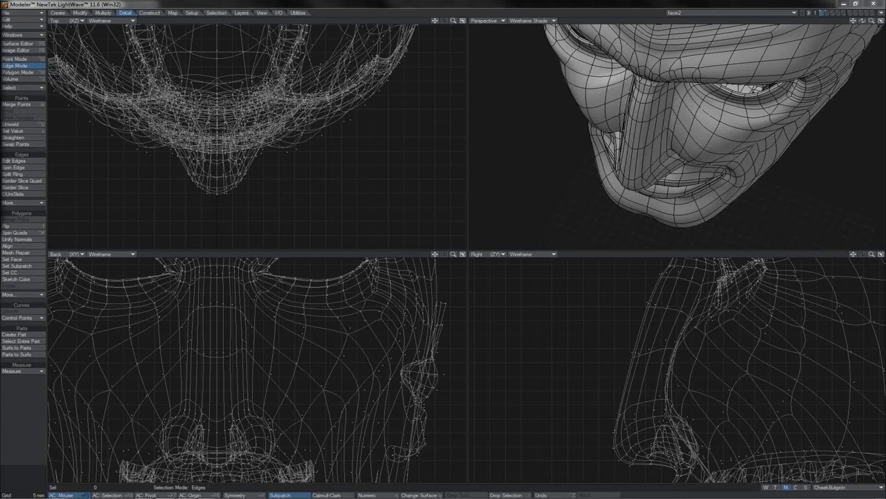
{"action": "key", "text": "Down"}
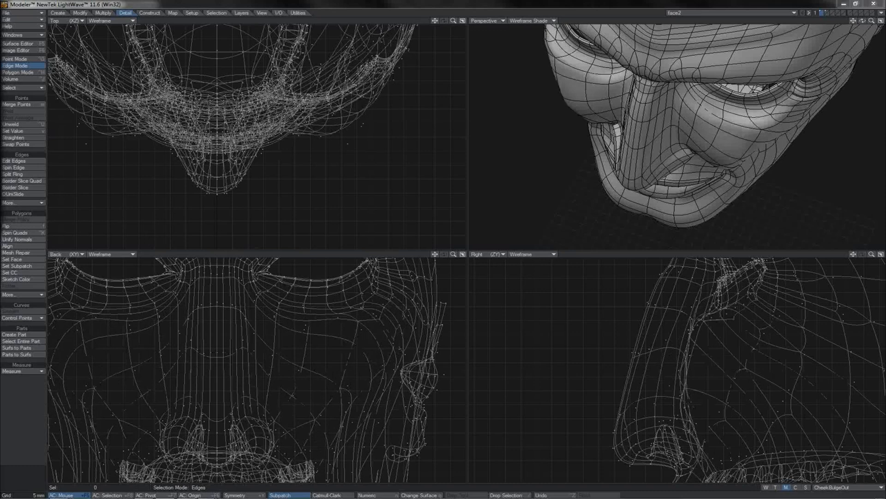
{"action": "key", "text": "Up"}
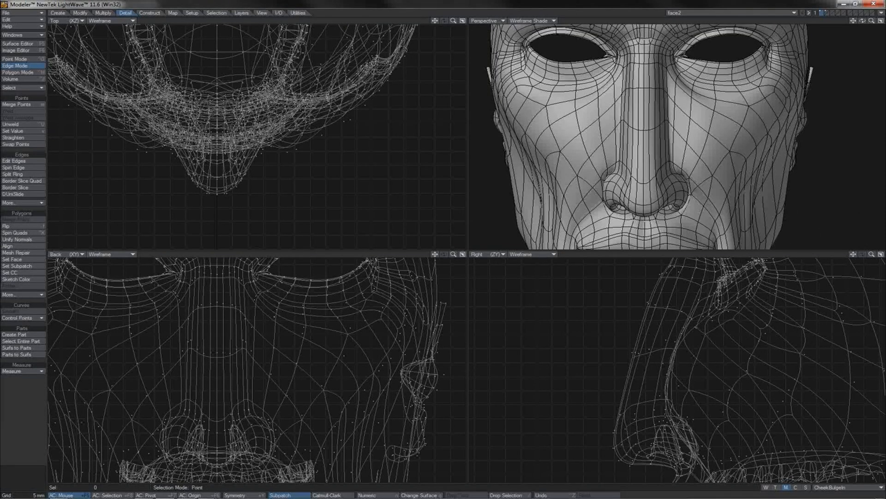
{"action": "key", "text": "Down"}
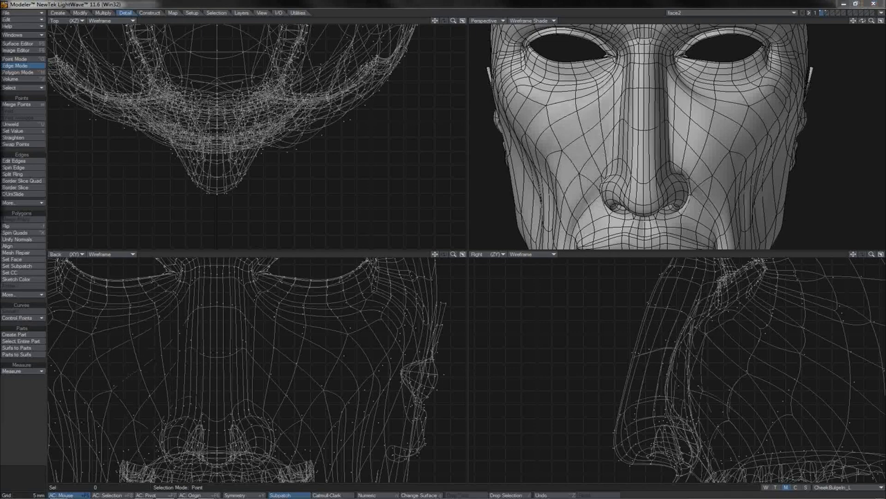
{"action": "key", "text": "Down"}
{"action": "key", "text": "Up"}
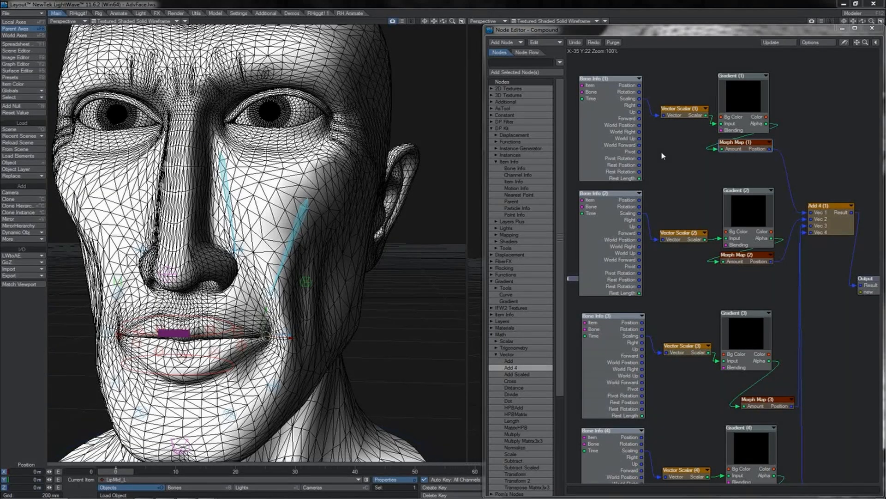
Switch to Layout and check which bones the Bone Info (1) and Bone Info (2) nodes read, selecting the left cheek bones for reference.
{"action": "double_click", "coordinate": [611, 132]}
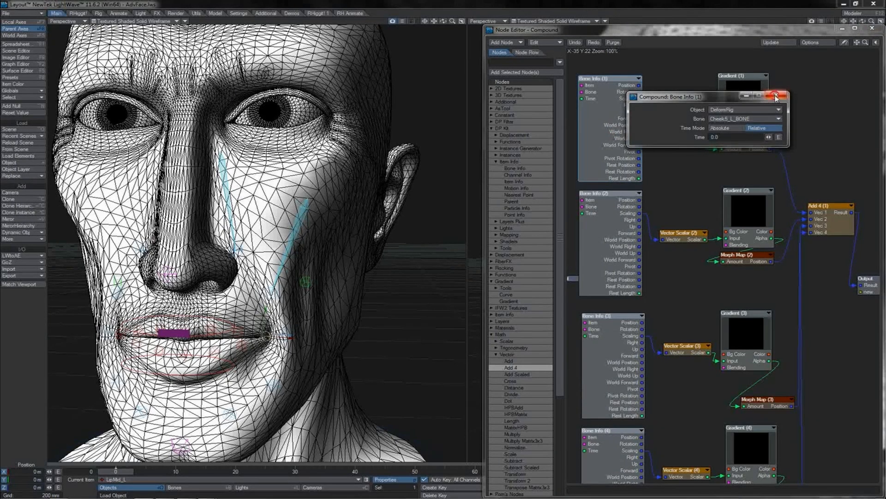
{"action": "left_click", "coordinate": [775, 95]}
{"action": "left_click", "coordinate": [227, 189]}
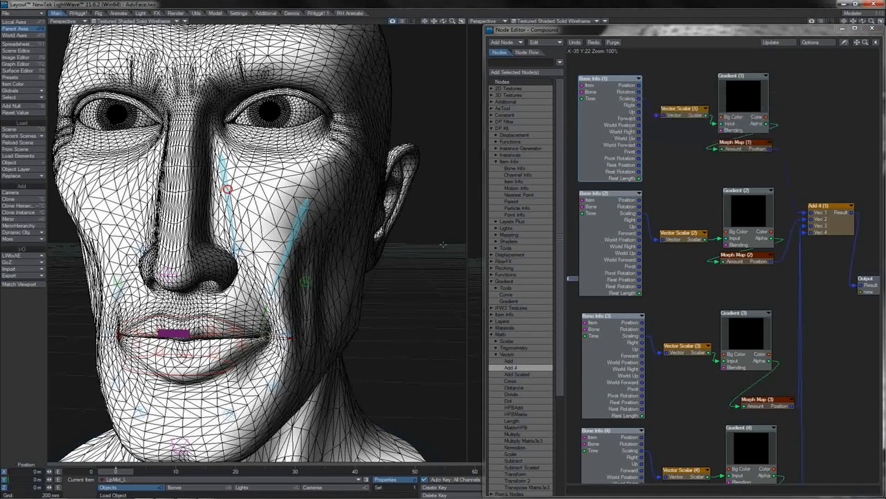
{"action": "double_click", "coordinate": [611, 214]}
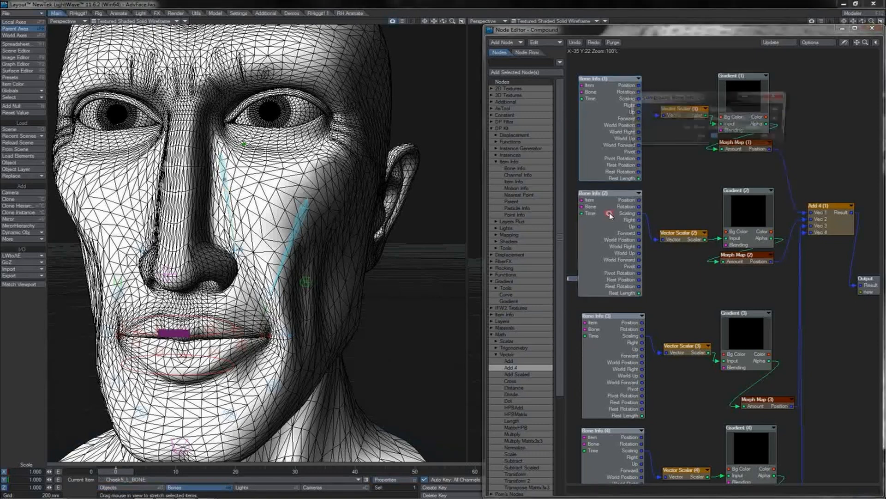
{"action": "left_click", "coordinate": [780, 96]}
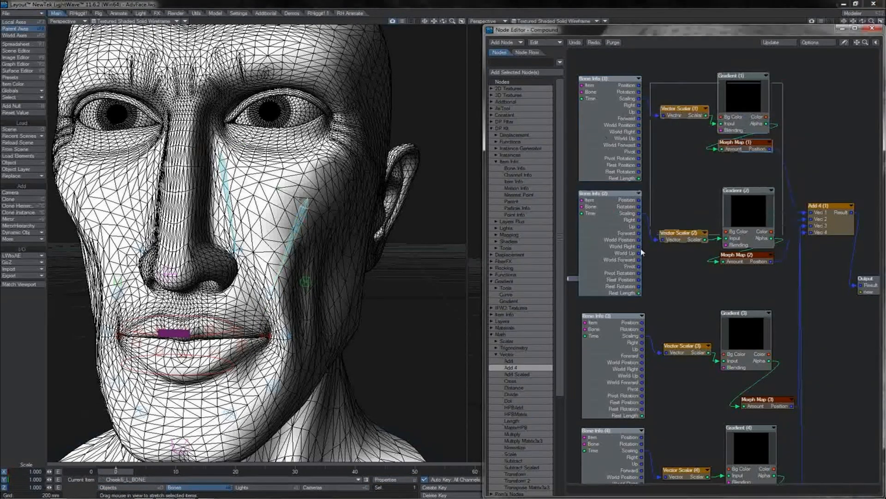
{"action": "left_click_drag", "start_coordinate": [783, 83], "coordinate": [614, 279]}
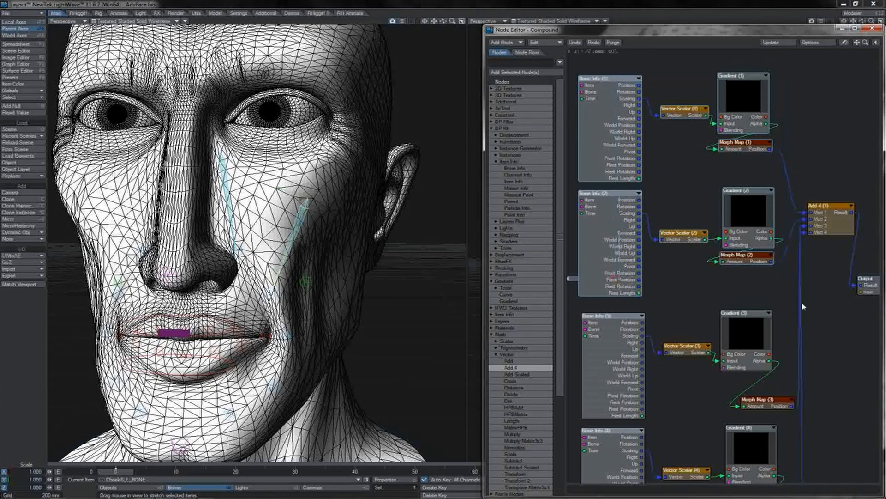
{"action": "left_click_drag", "start_coordinate": [819, 329], "coordinate": [801, 346]}
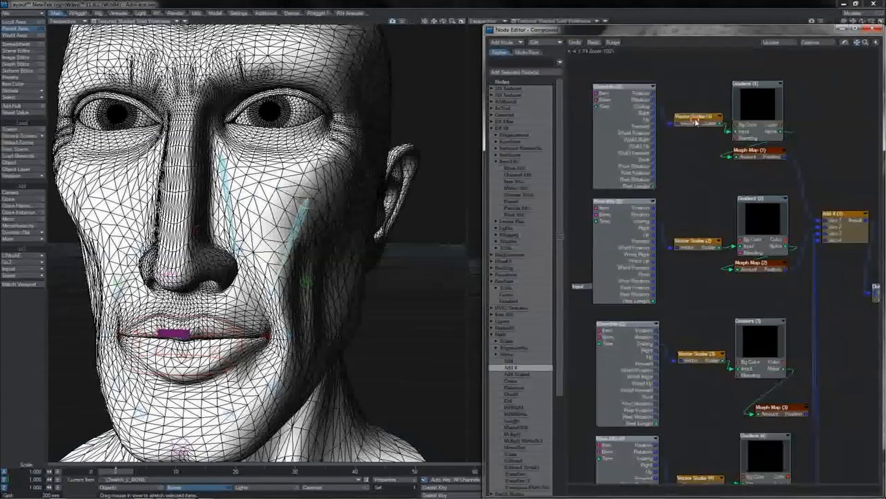
Review the settings of the Vector Scalar (1), Morph Map (1) and Morph Map (2) nodes.
{"action": "double_click", "coordinate": [697, 119]}
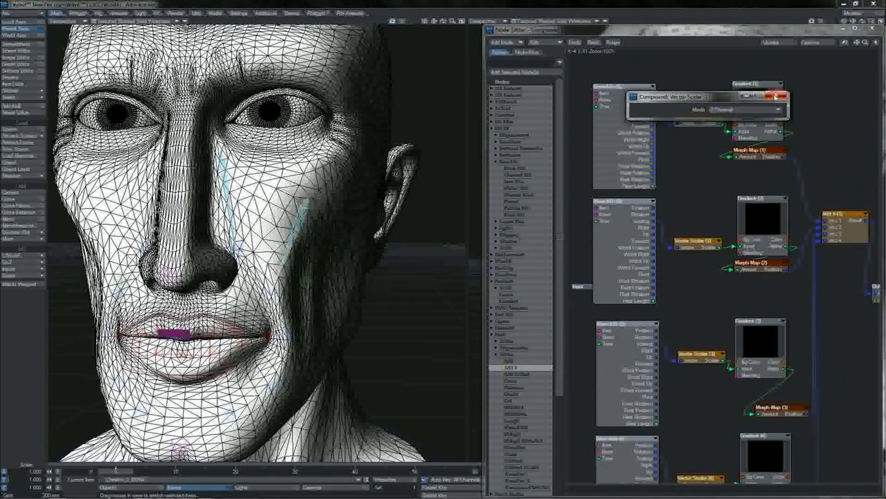
{"action": "left_click", "coordinate": [776, 95]}
{"action": "double_click", "coordinate": [761, 157]}
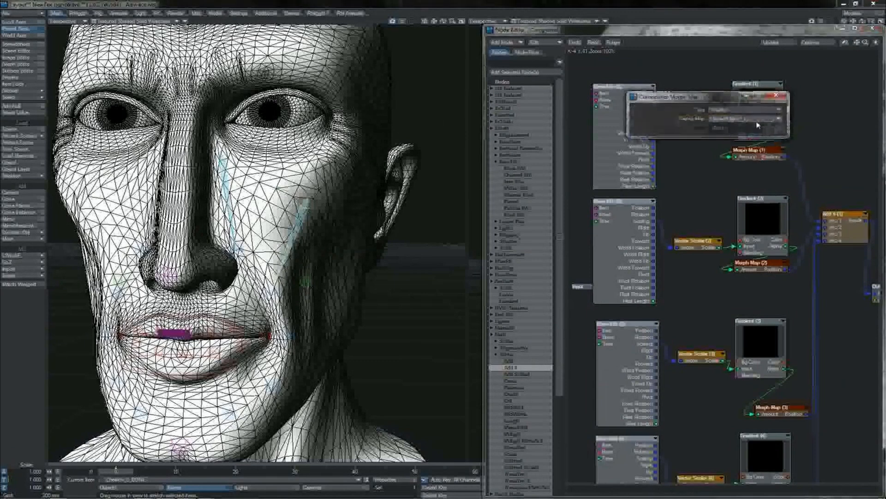
{"action": "left_click", "coordinate": [776, 95]}
{"action": "double_click", "coordinate": [755, 271]}
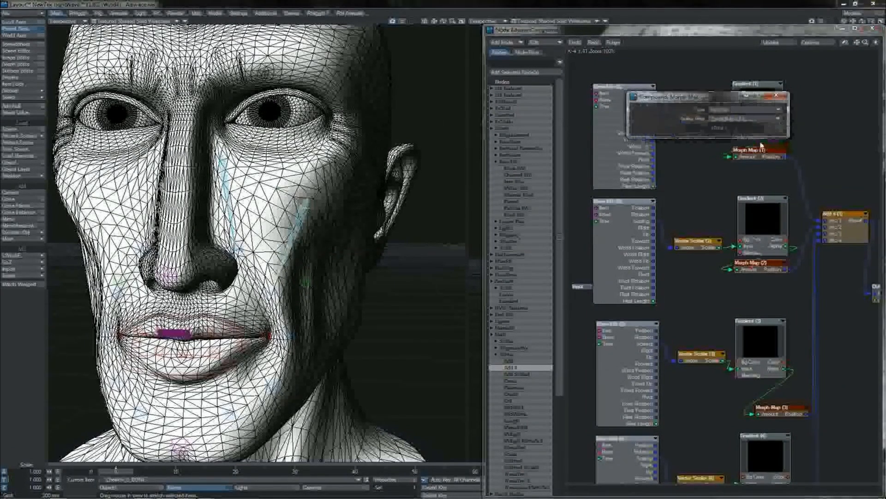
{"action": "left_click", "coordinate": [780, 95]}
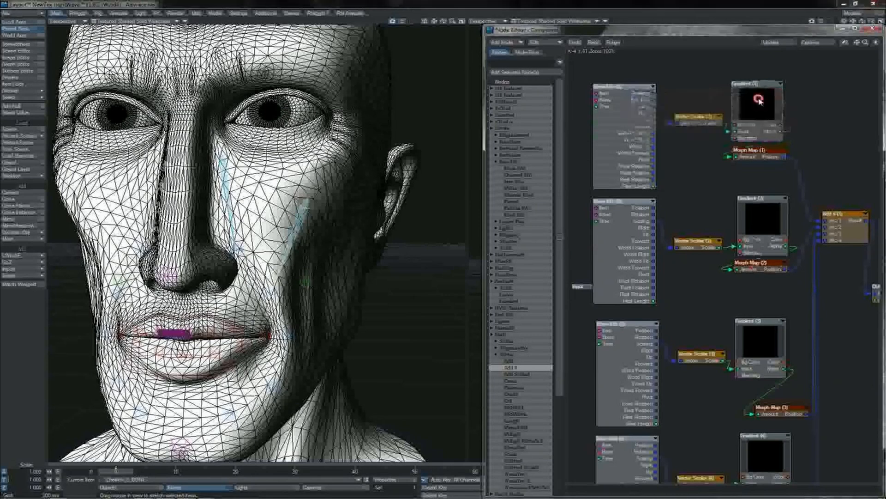
Inspect the alpha and position of the individual keys in the Gradient (1) node.
{"action": "double_click", "coordinate": [760, 98]}
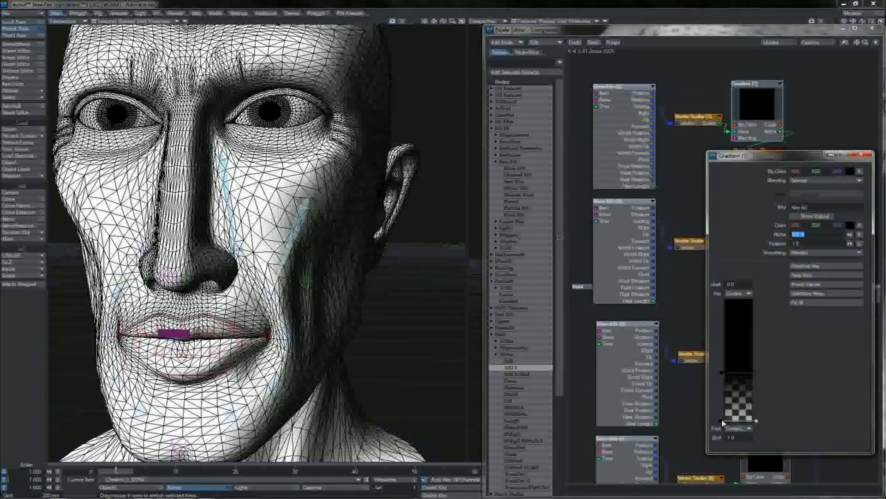
{"action": "left_click", "coordinate": [723, 423]}
{"action": "left_click", "coordinate": [723, 373]}
{"action": "left_click", "coordinate": [862, 155]}
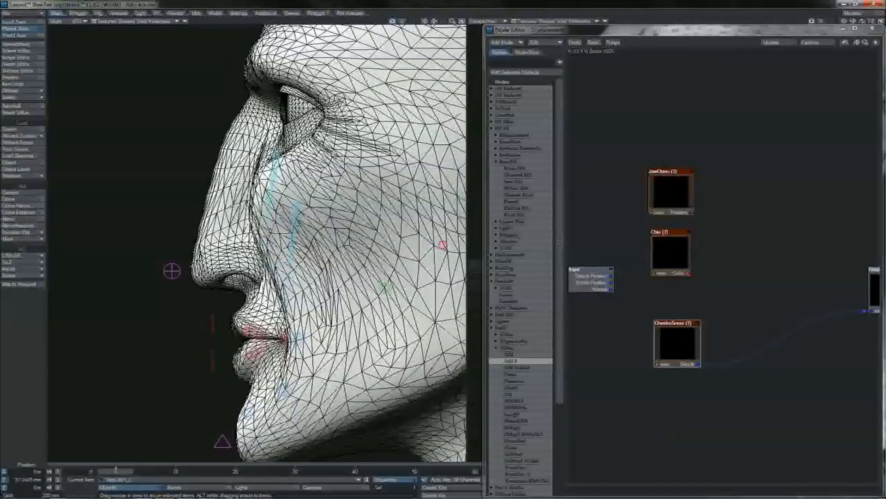
Open the cheek compound node and set the position of Key (4) in Gradient (1) to 0.75.
{"action": "double_click", "coordinate": [680, 340]}
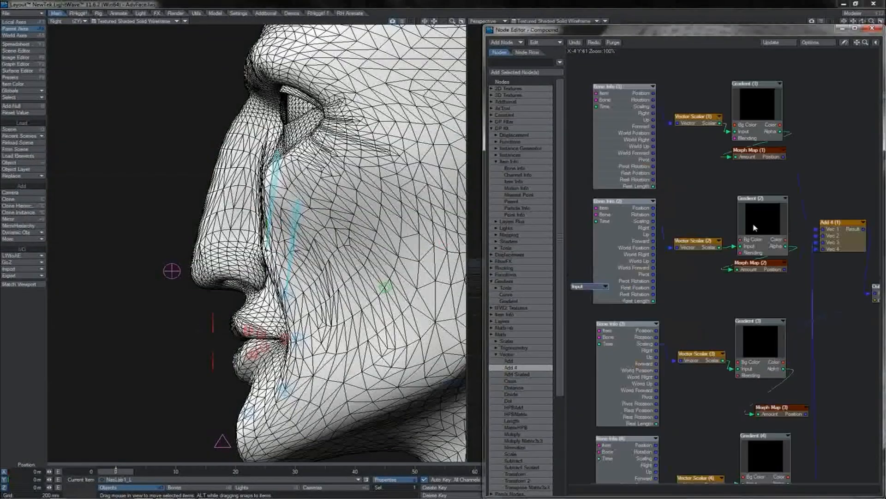
{"action": "double_click", "coordinate": [761, 118]}
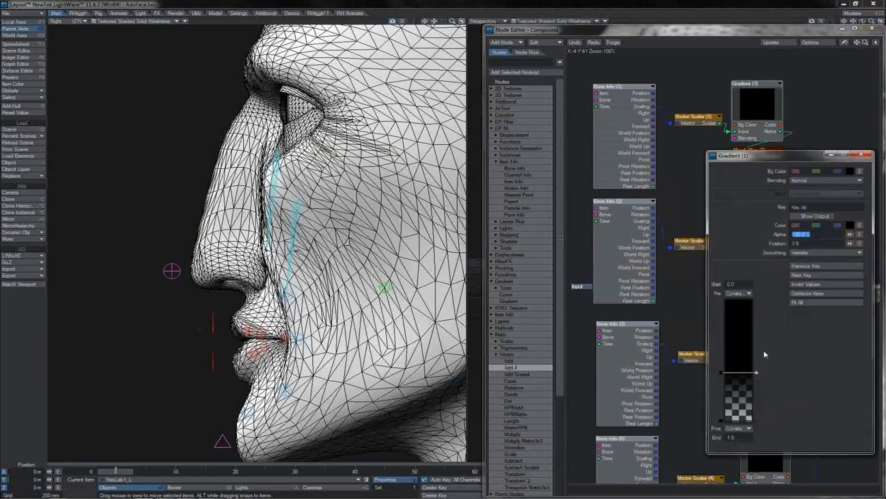
{"action": "left_click", "coordinate": [802, 243]}
{"action": "left_click_drag", "start_coordinate": [800, 244], "coordinate": [795, 243]}
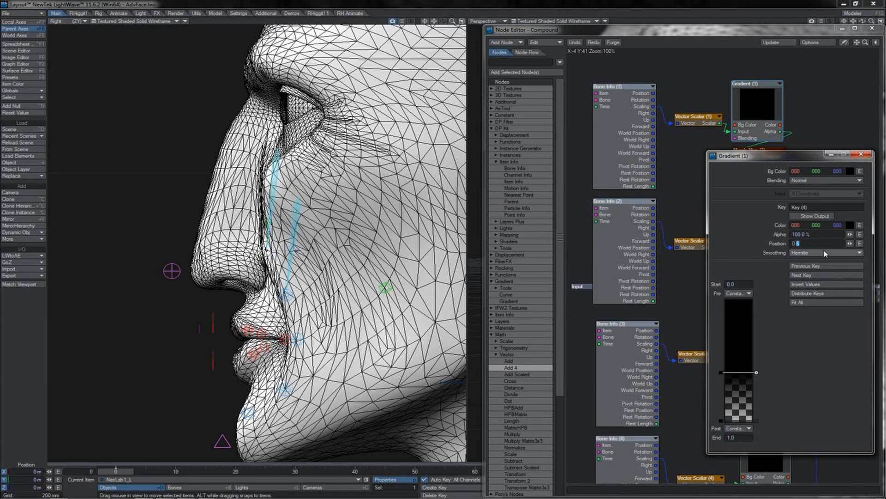
{"action": "type", "text": "75"}
{"action": "key", "text": "Return"}
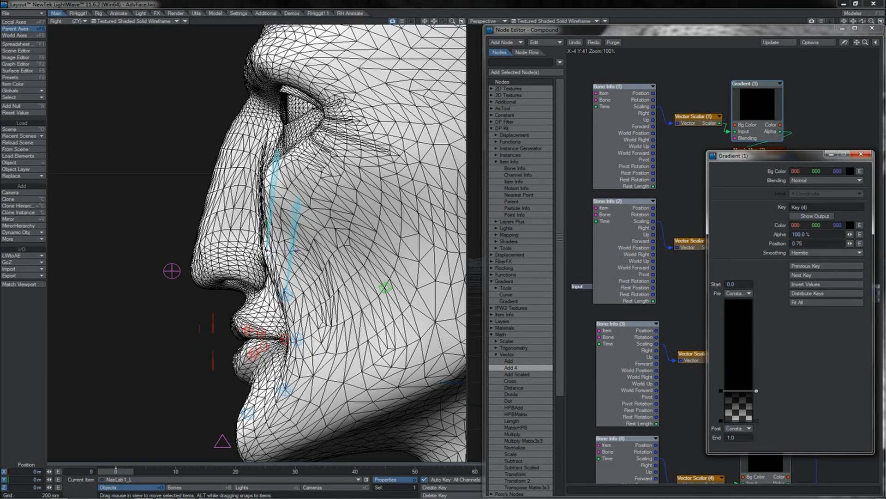
Test moving the NasLab1_L cheek control upward, undo the move and close the Gradient (1) settings.
{"action": "left_click_drag", "start_coordinate": [266, 224], "coordinate": [267, 198]}
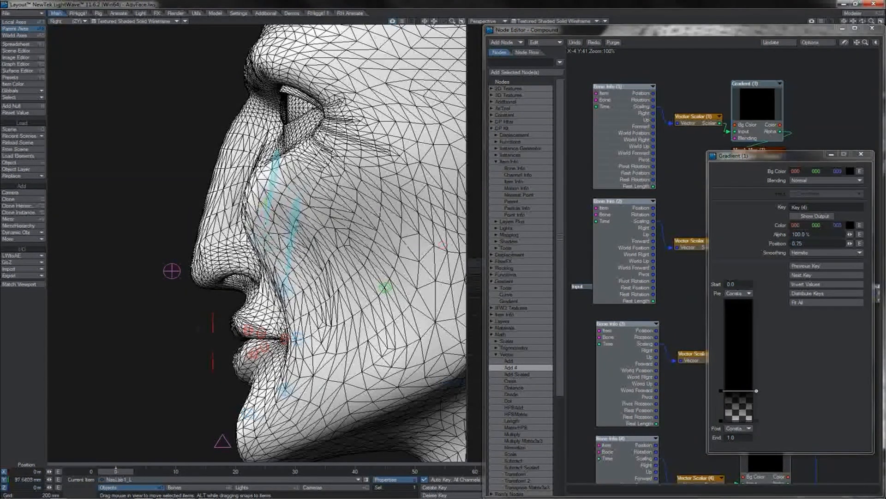
{"action": "key", "text": "ctrl+z"}
{"action": "left_click", "coordinate": [856, 155]}
Set the position of Key (4) in the Gradient (2) node to 0.75.
{"action": "double_click", "coordinate": [776, 227]}
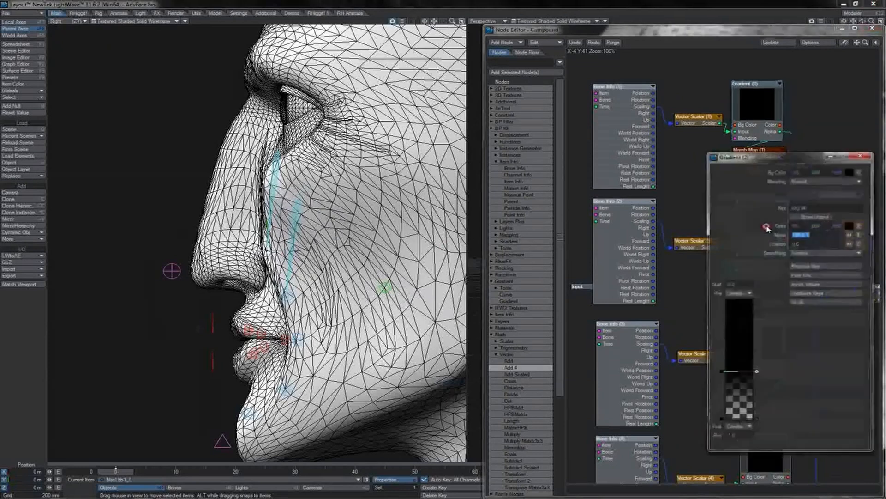
{"action": "left_click", "coordinate": [806, 244]}
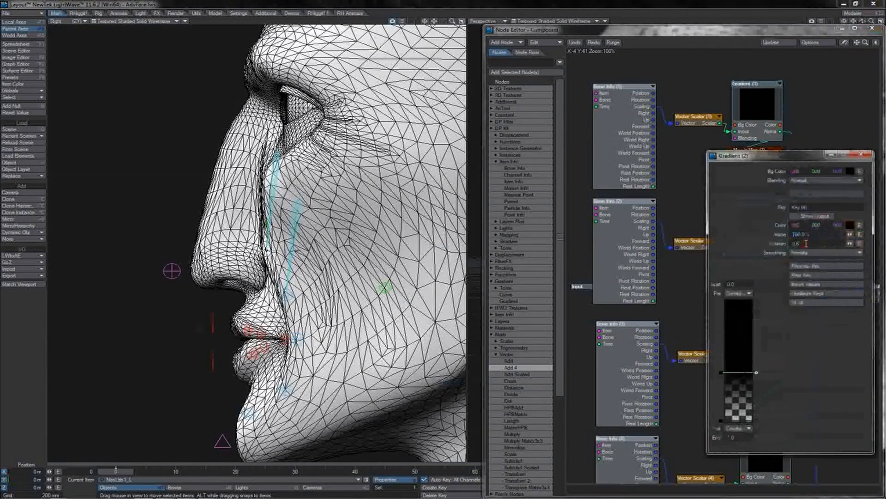
{"action": "key", "text": "Return"}
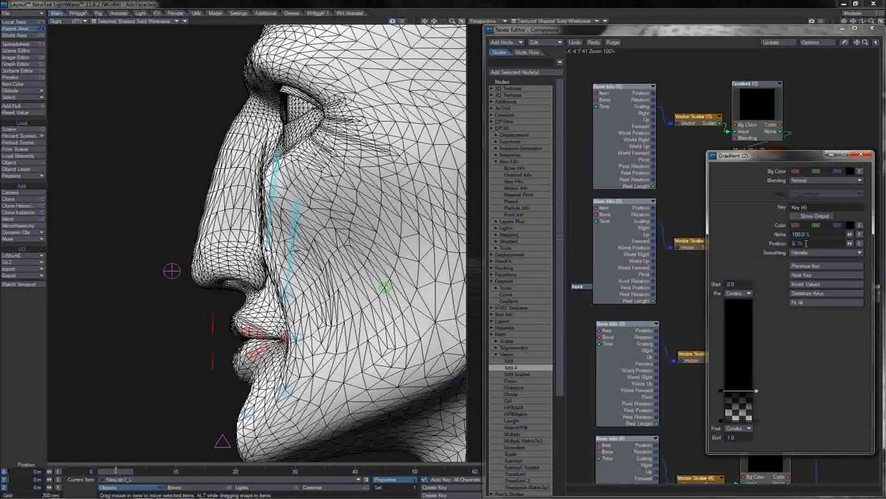
{"action": "left_click", "coordinate": [860, 154]}
Set the position of Key (4) in the Gradient (3) node to 0.75.
{"action": "double_click", "coordinate": [761, 359]}
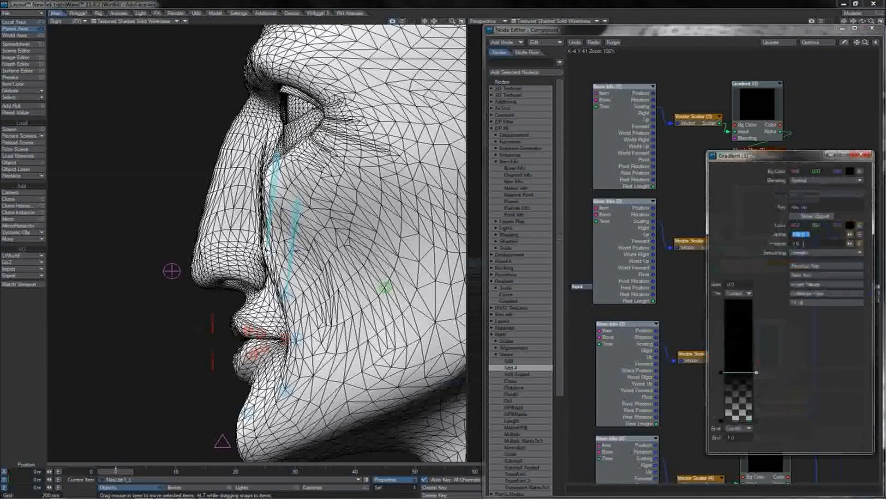
{"action": "left_click", "coordinate": [802, 243]}
{"action": "key", "text": "BackSpace"}
{"action": "type", "text": "75"}
{"action": "key", "text": "Return"}
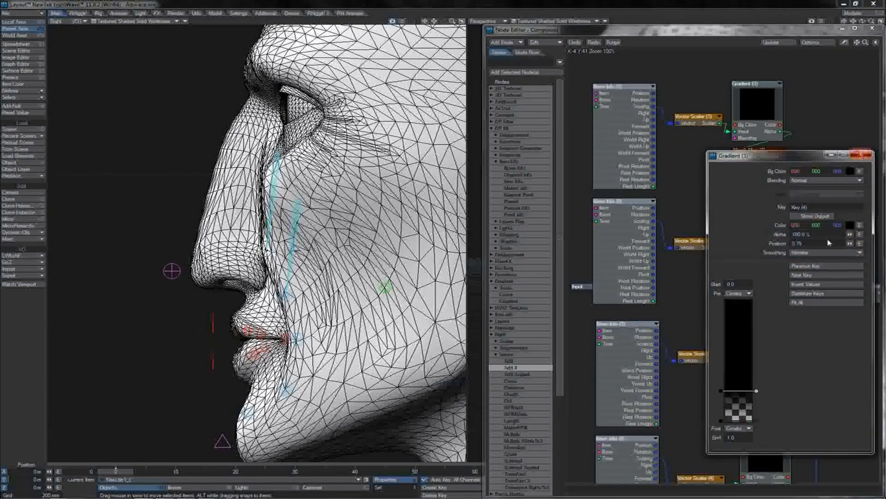
{"action": "left_click", "coordinate": [862, 154]}
Set the position of Key (4) in the Gradient (4) node to 0.75.
{"action": "left_click", "coordinate": [762, 446]}
{"action": "double_click", "coordinate": [763, 447]}
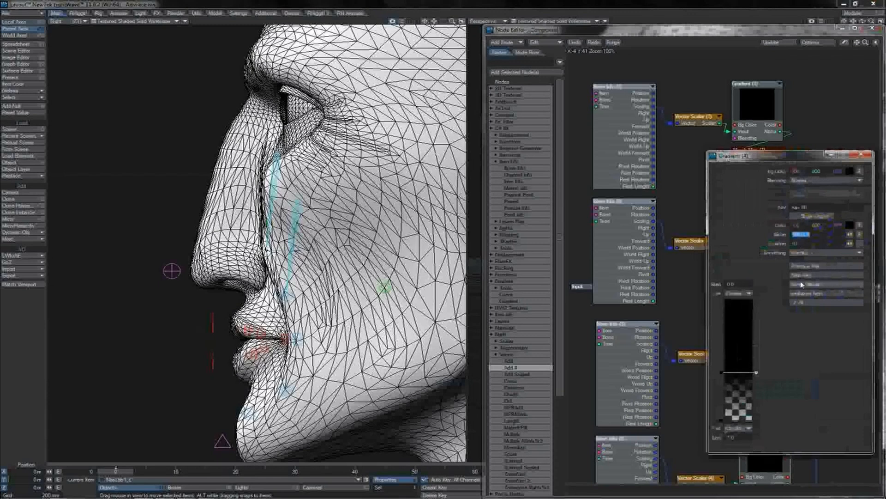
{"action": "left_click", "coordinate": [811, 243]}
{"action": "type", "text": "75"}
{"action": "key", "text": "Return"}
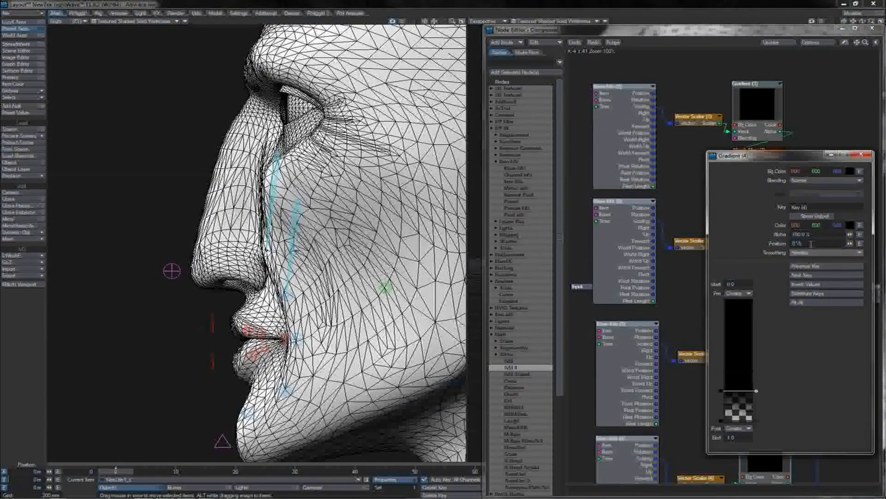
{"action": "left_click", "coordinate": [861, 154]}
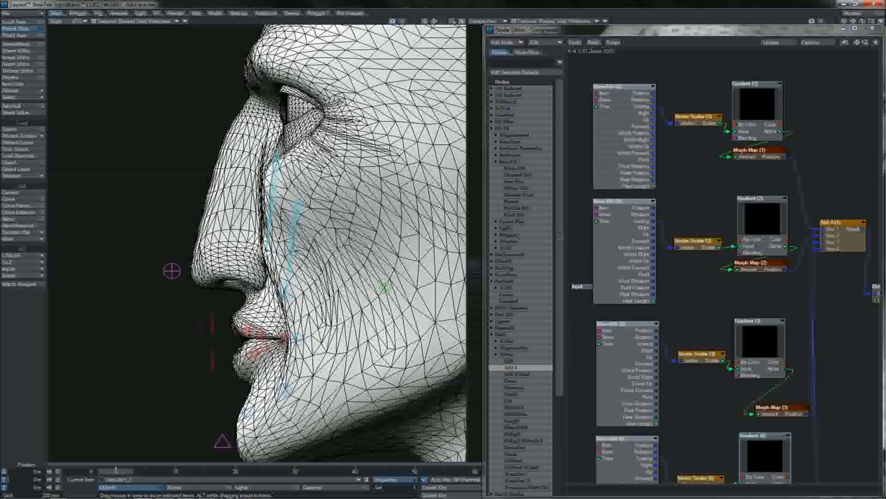
Test the NasLab1_L cheek control by moving it up and down in perspective, undoing the downward move.
{"action": "left_click_drag", "start_coordinate": [268, 228], "coordinate": [268, 184]}
{"action": "key", "text": "4"}
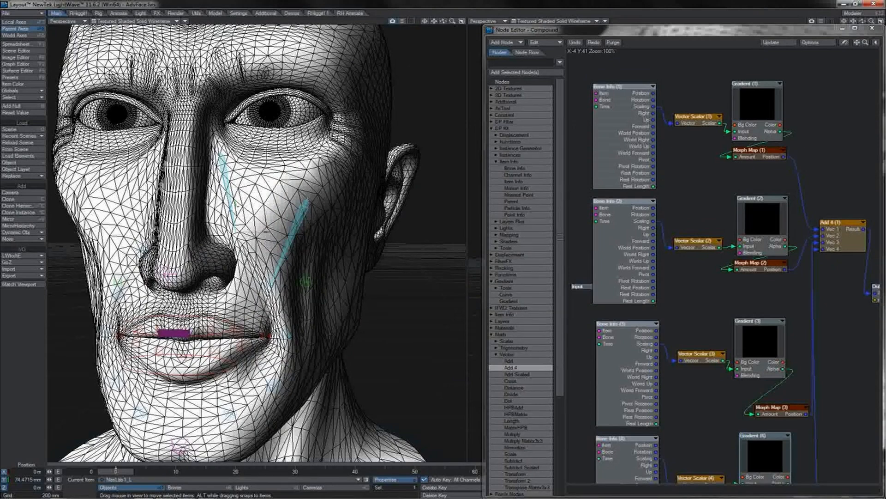
{"action": "left_click_drag", "start_coordinate": [266, 232], "coordinate": [264, 282]}
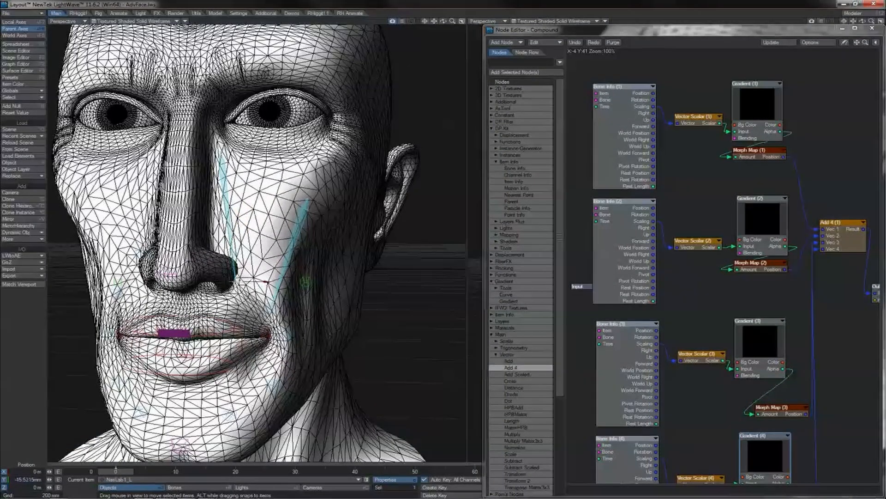
{"action": "key", "text": "ctrl+z"}
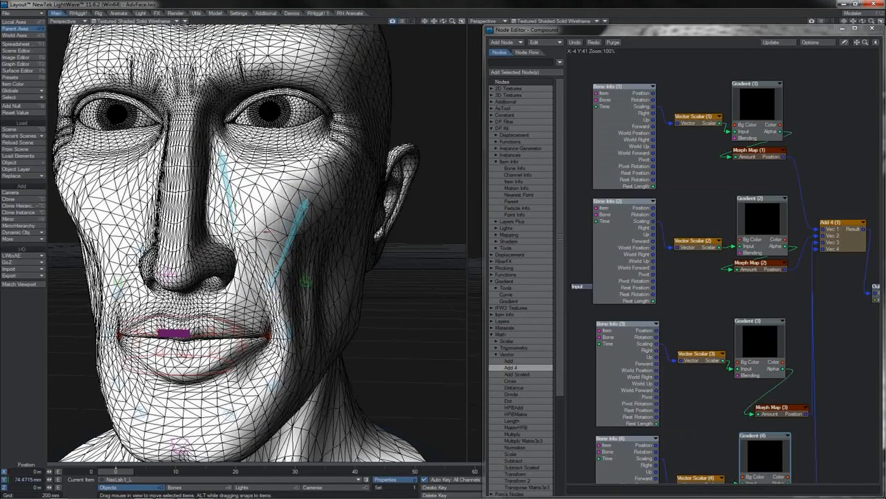
{"action": "left_click_drag", "start_coordinate": [265, 231], "coordinate": [265, 251]}
Test small moves of the NasLab2_L control and the LipMid_L mouth-corner control on the cheek and lips.
{"action": "left_click", "coordinate": [277, 288]}
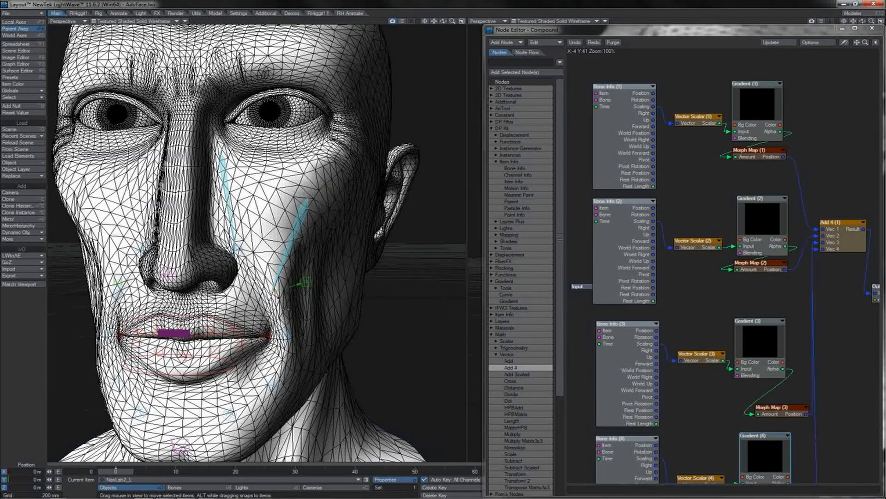
{"action": "mouse_move", "coordinate": [283, 318]}
{"action": "left_mouse_down"}
{"action": "mouse_move", "coordinate": [273, 285]}
{"action": "mouse_move", "coordinate": [283, 317]}
{"action": "left_mouse_up"}
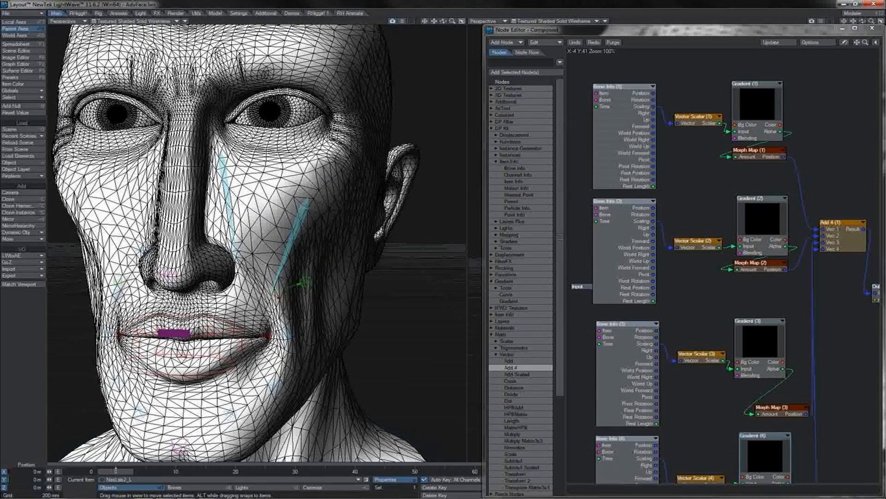
{"action": "left_click", "coordinate": [265, 333]}
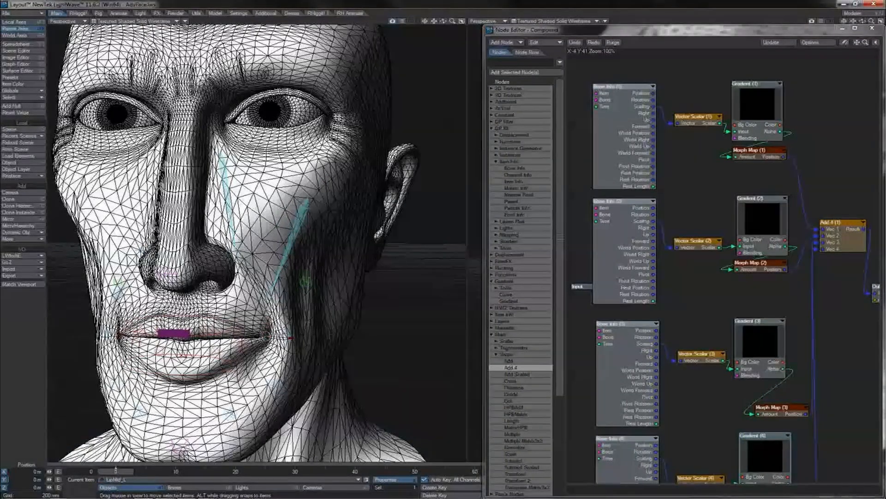
{"action": "mouse_move", "coordinate": [265, 333]}
{"action": "left_mouse_down"}
{"action": "mouse_move", "coordinate": [268, 296]}
{"action": "mouse_move", "coordinate": [267, 345]}
{"action": "mouse_move", "coordinate": [269, 288]}
{"action": "mouse_move", "coordinate": [267, 323]}
{"action": "mouse_move", "coordinate": [268, 291]}
{"action": "mouse_move", "coordinate": [275, 329]}
{"action": "left_mouse_up"}
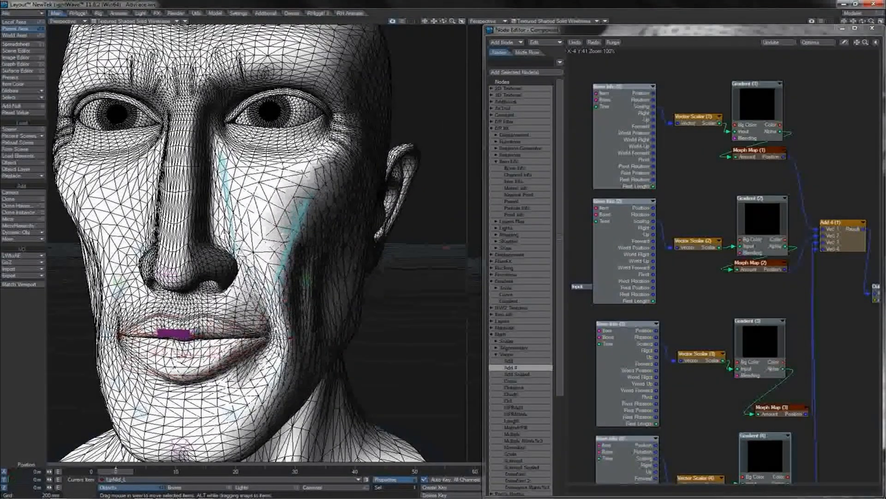
{"action": "left_click", "coordinate": [275, 328]}
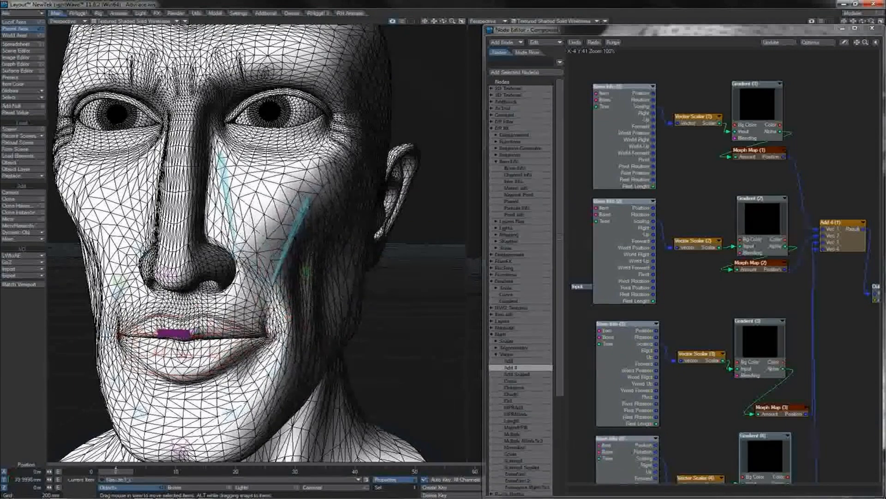
{"action": "left_click_drag", "start_coordinate": [294, 231], "coordinate": [293, 235]}
Test the jaw by rotating its control open and closed, and nudge the NasLab1_L cheek control.
{"action": "right_click_drag", "start_coordinate": [443, 286], "coordinate": [443, 245]}
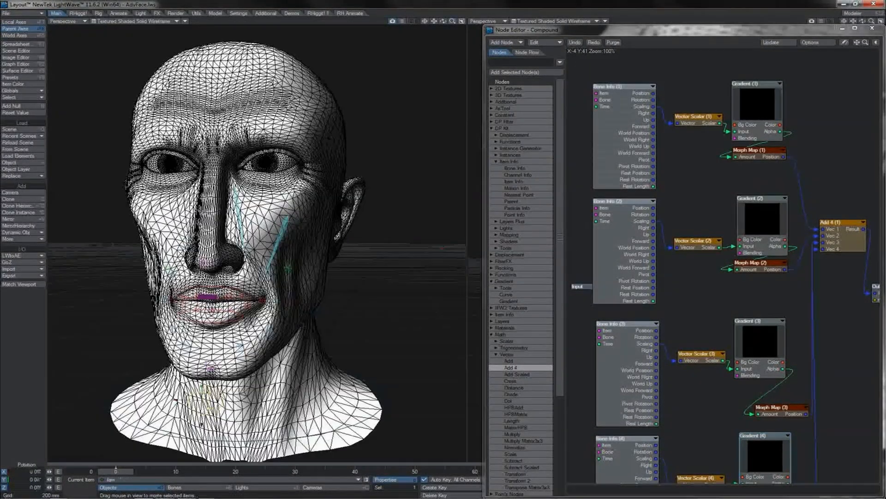
{"action": "key", "text": "y"}
{"action": "left_click_drag", "start_coordinate": [201, 394], "coordinate": [201, 404]}
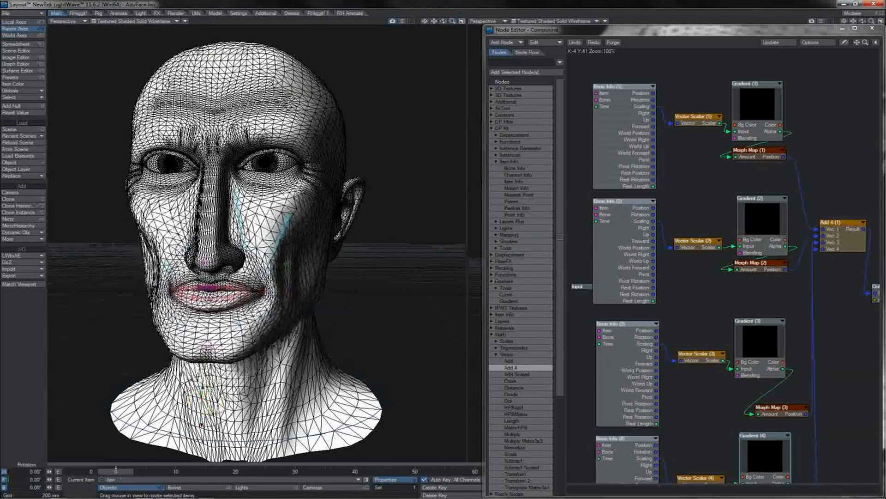
{"action": "left_click_drag", "start_coordinate": [201, 423], "coordinate": [202, 397]}
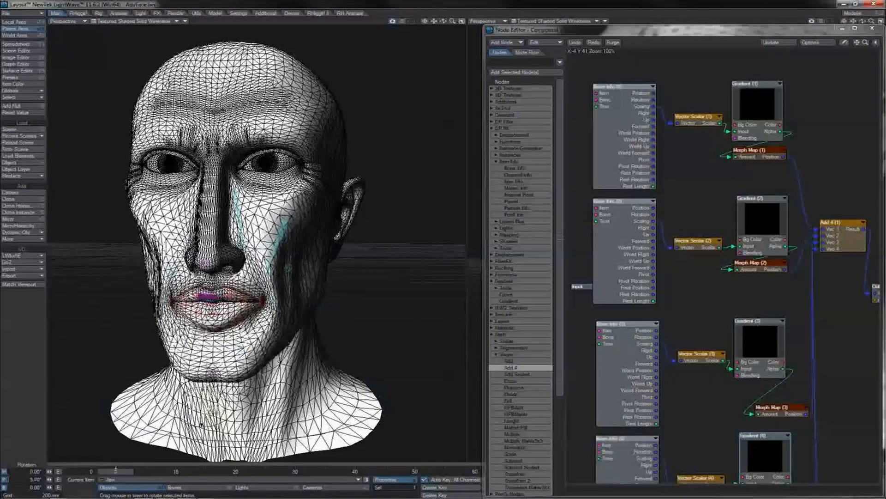
{"action": "mouse_move", "coordinate": [202, 424]}
{"action": "left_mouse_down"}
{"action": "mouse_move", "coordinate": [201, 406]}
{"action": "mouse_move", "coordinate": [201, 440]}
{"action": "left_mouse_up"}
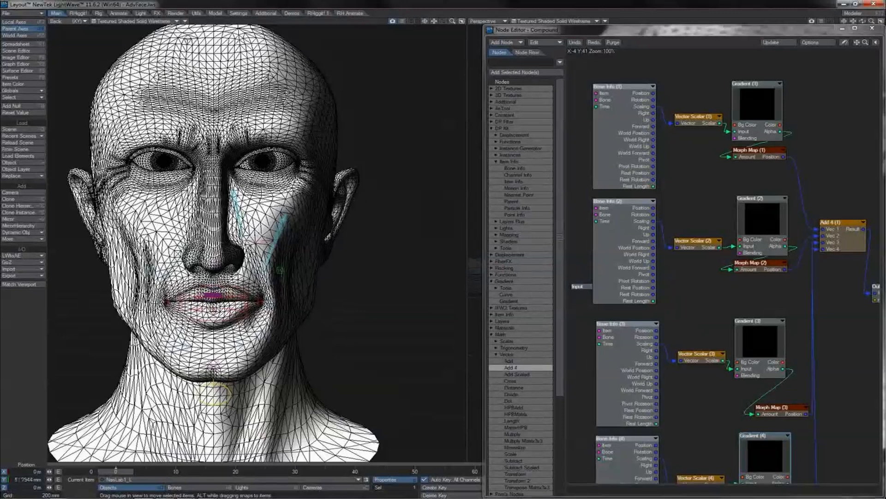
{"action": "mouse_move", "coordinate": [259, 242]}
{"action": "left_mouse_down"}
{"action": "mouse_move", "coordinate": [261, 233]}
{"action": "mouse_move", "coordinate": [268, 251]}
{"action": "left_mouse_up"}
Test a smile by pulling the LipMid_L mouth-corner control up and back, and undo the moves.
{"action": "key", "text": "4"}
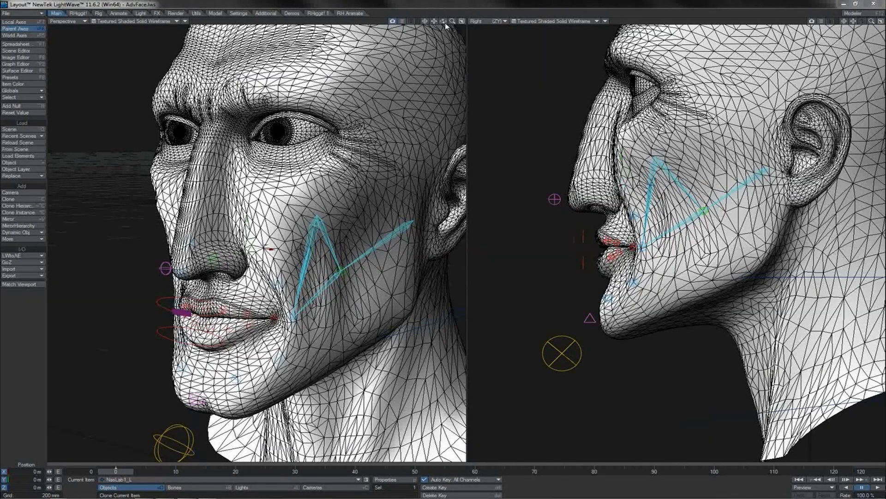
{"action": "left_click_drag", "start_coordinate": [443, 22], "coordinate": [444, 21]}
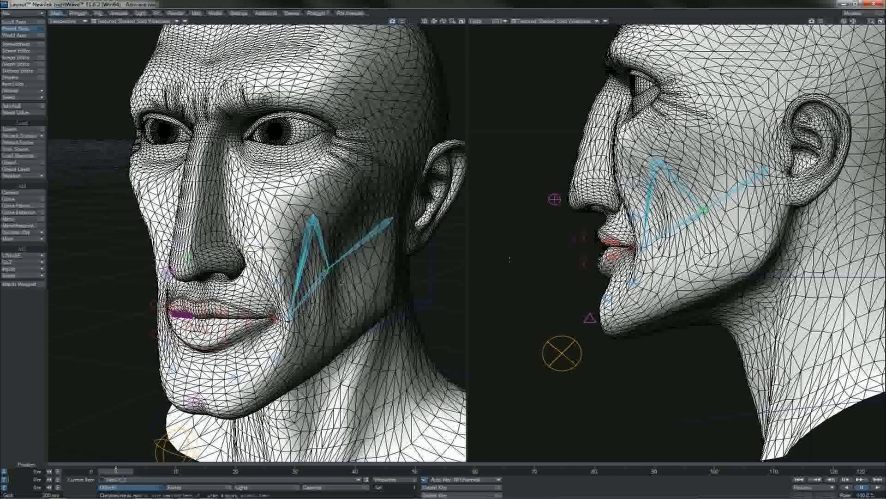
{"action": "left_click_drag", "start_coordinate": [341, 281], "coordinate": [432, 231]}
{"action": "right_click_drag", "start_coordinate": [441, 257], "coordinate": [442, 243]}
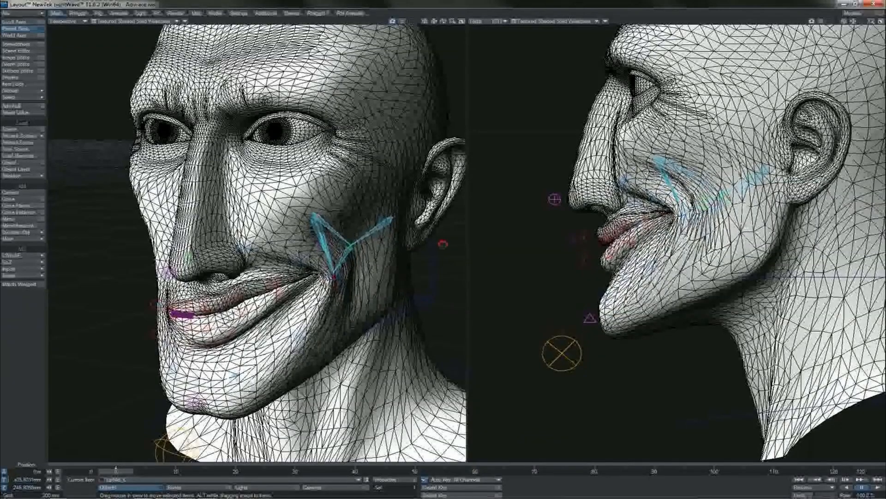
{"action": "mouse_move", "coordinate": [452, 21]}
{"action": "left_mouse_down"}
{"action": "mouse_move", "coordinate": [462, 21]}
{"action": "mouse_move", "coordinate": [431, 20]}
{"action": "mouse_move", "coordinate": [446, 22]}
{"action": "left_mouse_up"}
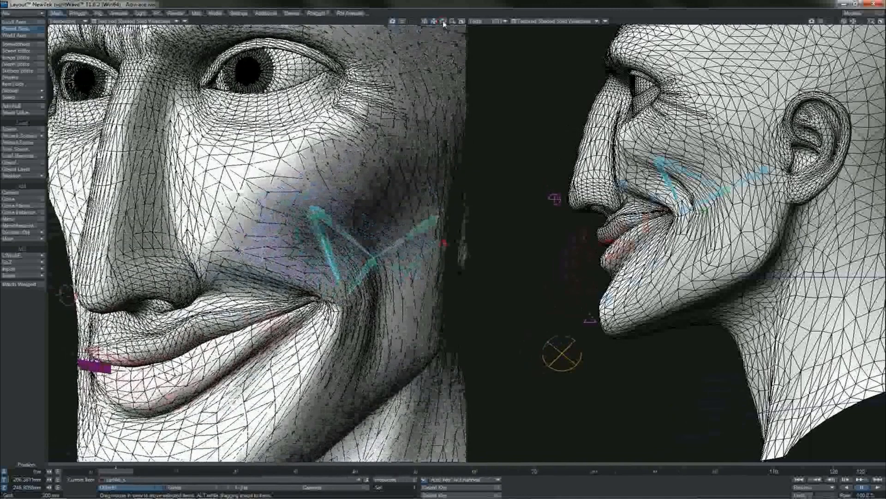
{"action": "key", "text": "ctrl+z"}
{"action": "key", "text": "ctrl+z"}
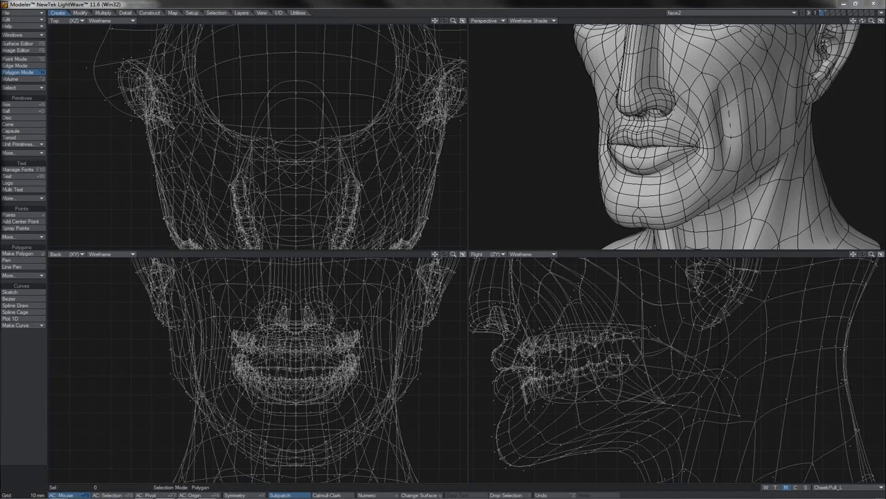
In Modeler, pick the edges along the left cheek crease of the CheekPull_L morph and clear the selection.
{"action": "key", "text": "ctrl+j"}
{"action": "key", "text": "space"}
{"action": "left_click", "coordinate": [722, 121]}
{"action": "left_click", "coordinate": [719, 102]}
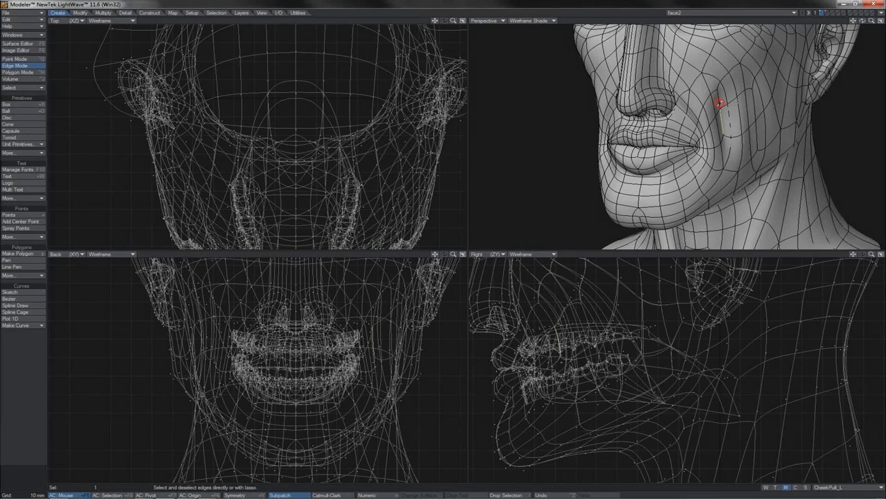
{"action": "key", "text": "space"}
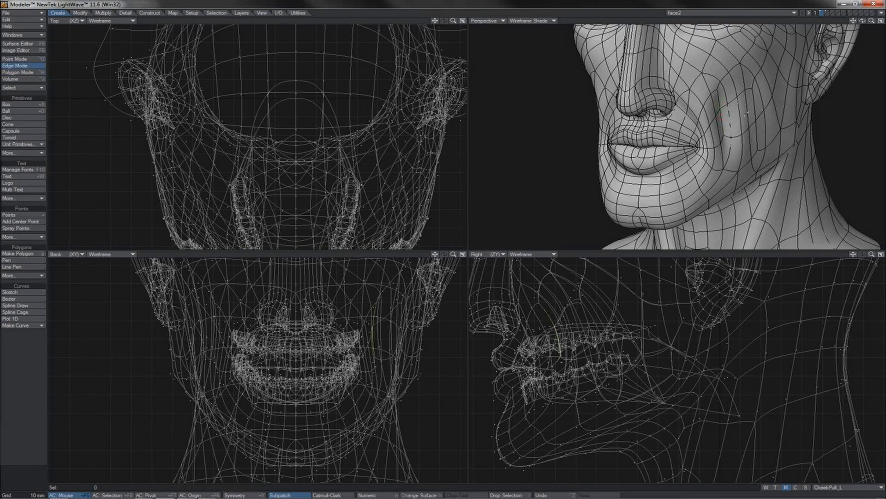
Select the polygons behind the left cheek crease to examine the area the morph deforms from the side.
{"action": "left_click", "coordinate": [740, 109]}
{"action": "left_click", "coordinate": [742, 95]}
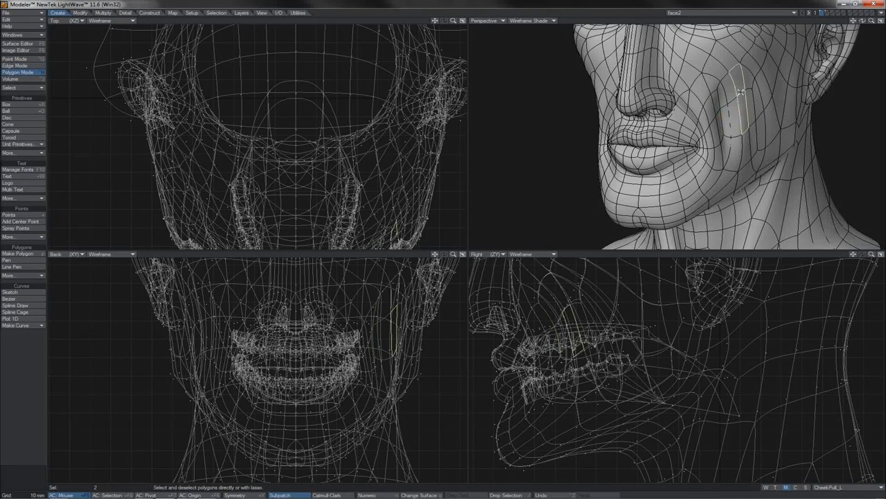
{"action": "left_click", "coordinate": [744, 138]}
{"action": "key", "text": "/"}
{"action": "left_click_drag", "start_coordinate": [862, 20], "coordinate": [840, 75]}
{"action": "left_click_drag", "start_coordinate": [722, 156], "coordinate": [707, 156]}
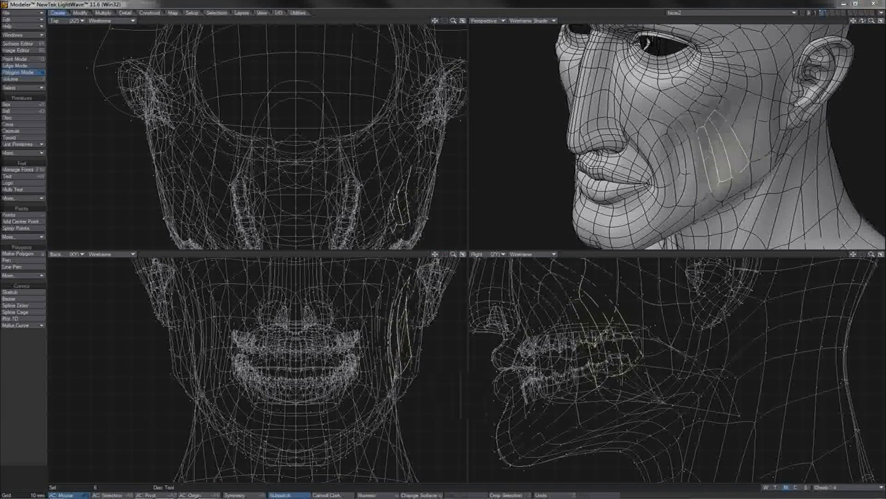
Show the base shape, examine the selected cheek polygons from the three-quarter front and clear the selection.
{"action": "key", "text": "ctrl+z"}
{"action": "key", "text": "ctrl+z"}
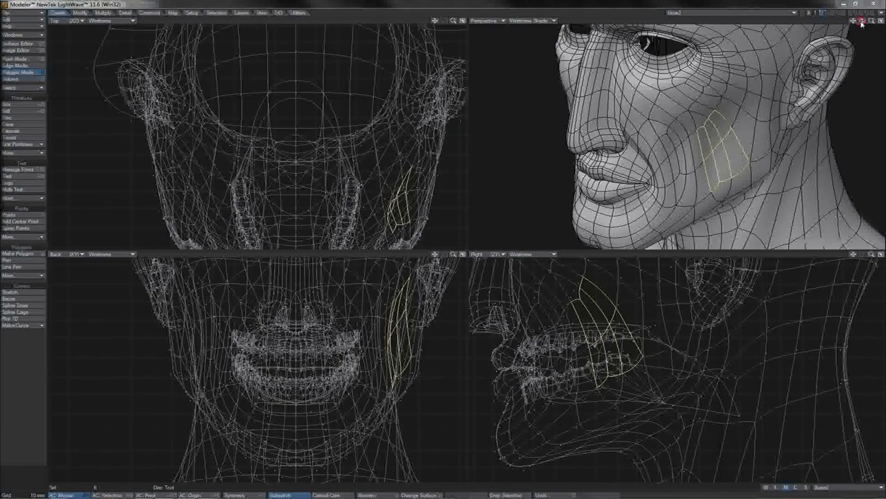
{"action": "mouse_move", "coordinate": [862, 21]}
{"action": "left_mouse_down"}
{"action": "mouse_move", "coordinate": [879, 16]}
{"action": "mouse_move", "coordinate": [862, 22]}
{"action": "left_mouse_up"}
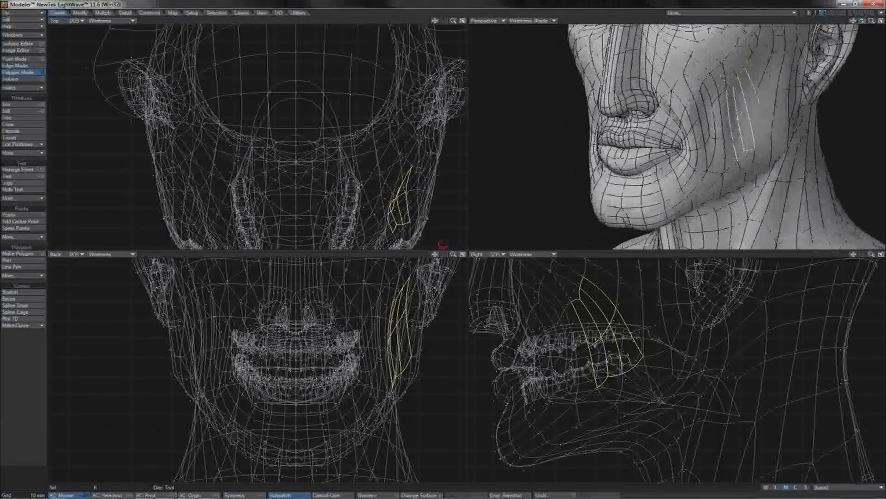
{"action": "left_click", "coordinate": [776, 21]}
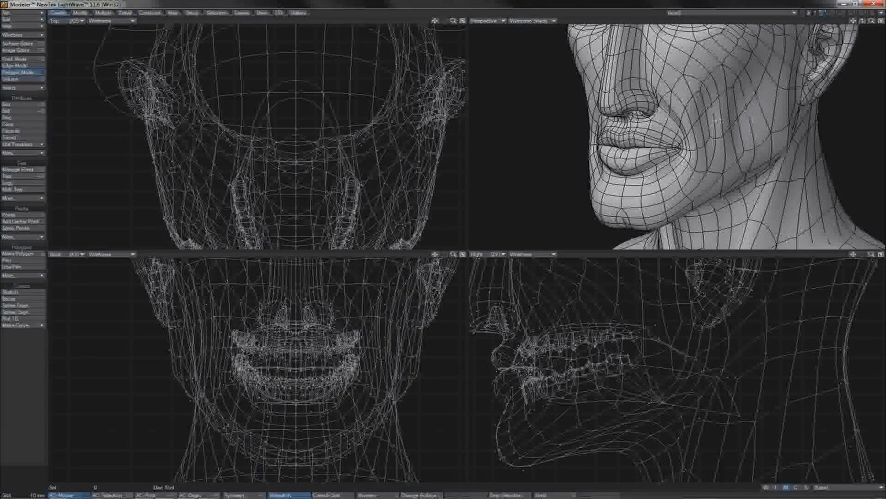
Select three edges along the smile fold beside the left mouth corner on the base shape.
{"action": "key", "text": "ctrl+g"}
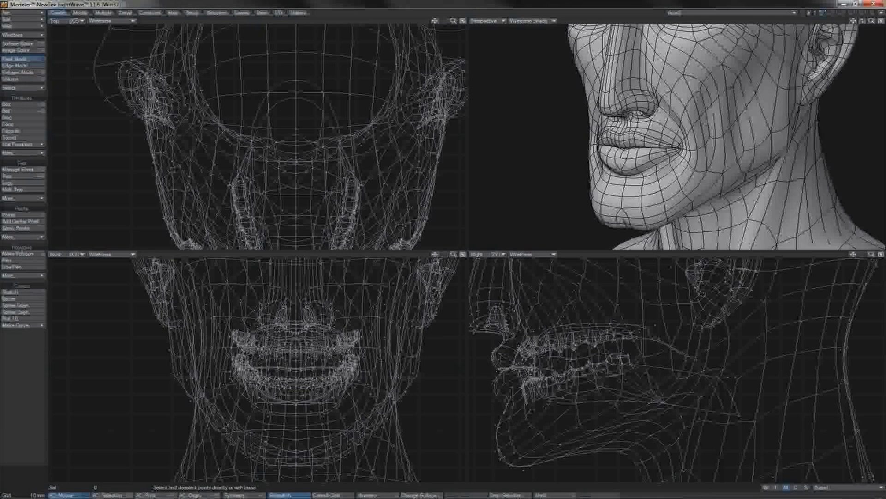
{"action": "left_click", "coordinate": [709, 124]}
{"action": "key", "text": "ctrl+h"}
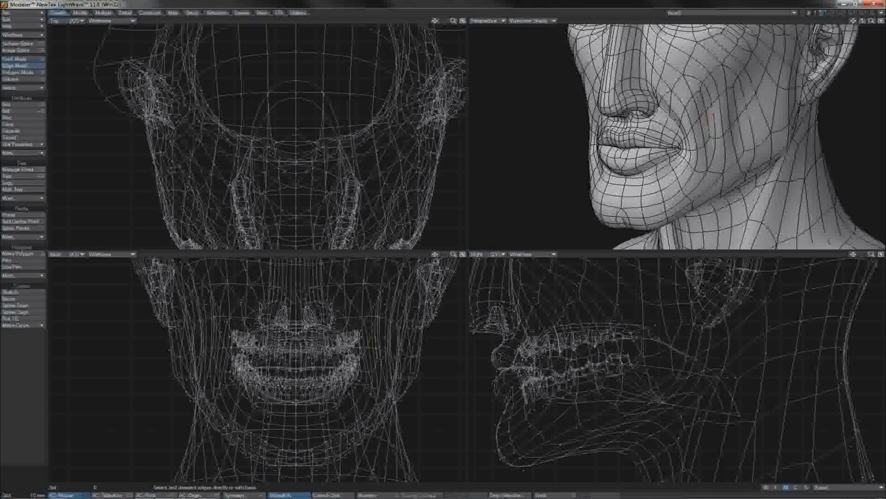
{"action": "left_click", "coordinate": [668, 116]}
{"action": "left_click", "coordinate": [682, 131], "text": "shift"}
{"action": "left_click", "coordinate": [676, 121], "text": "shift"}
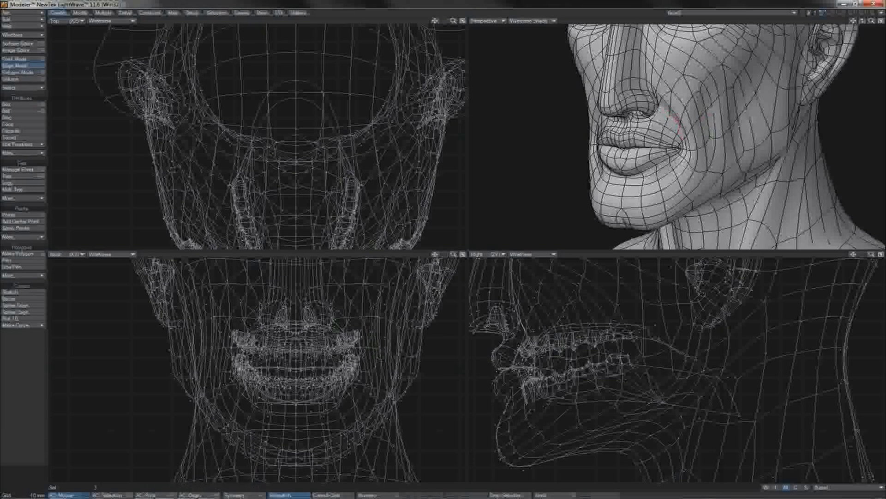
Pick the edges running down the outer left cheek to examine its crease and clear the selection.
{"action": "left_click", "coordinate": [754, 23]}
{"action": "left_click", "coordinate": [737, 96]}
{"action": "left_click", "coordinate": [737, 108]}
{"action": "key", "text": "space"}
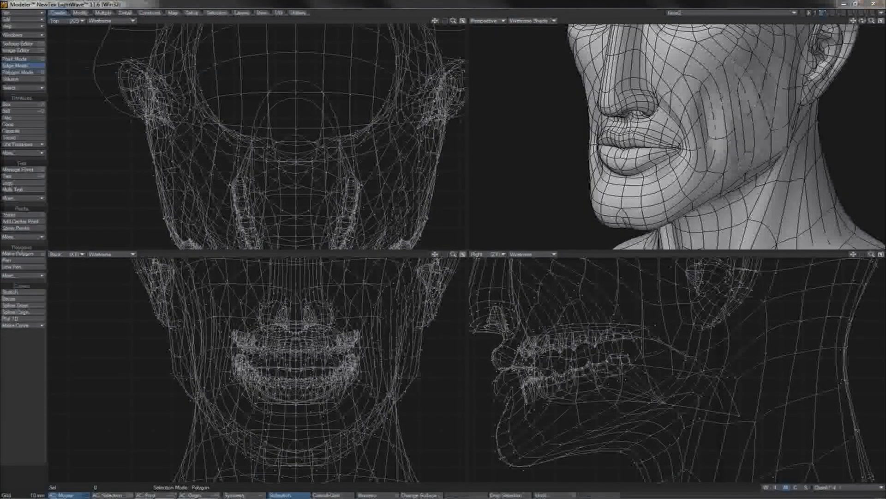
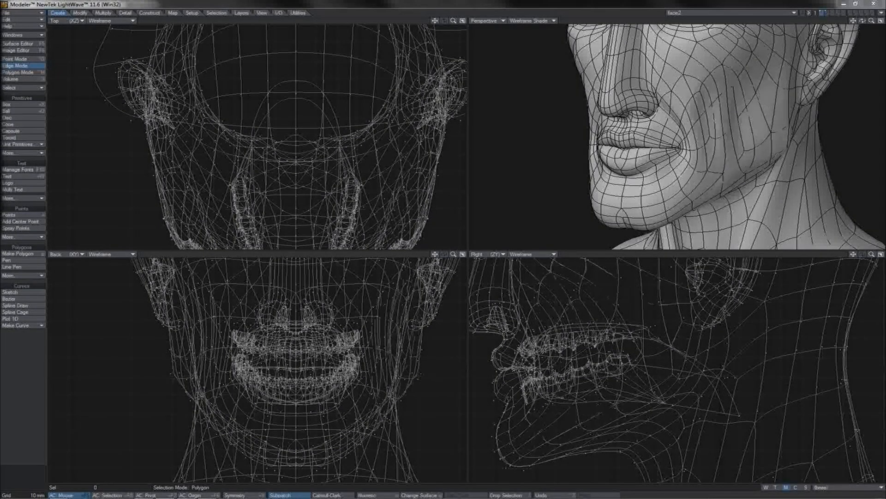
Return to Layout and test moving the CheekMid_L control back along the cheek in side view.
{"action": "left_click", "coordinate": [844, 4]}
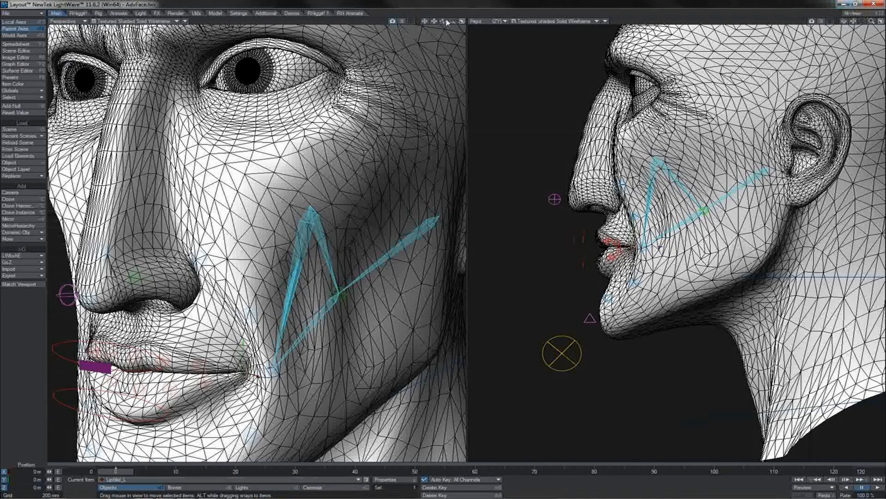
{"action": "mouse_move", "coordinate": [447, 22]}
{"action": "left_mouse_down"}
{"action": "mouse_move", "coordinate": [397, 24]}
{"action": "mouse_move", "coordinate": [443, 22]}
{"action": "left_mouse_up"}
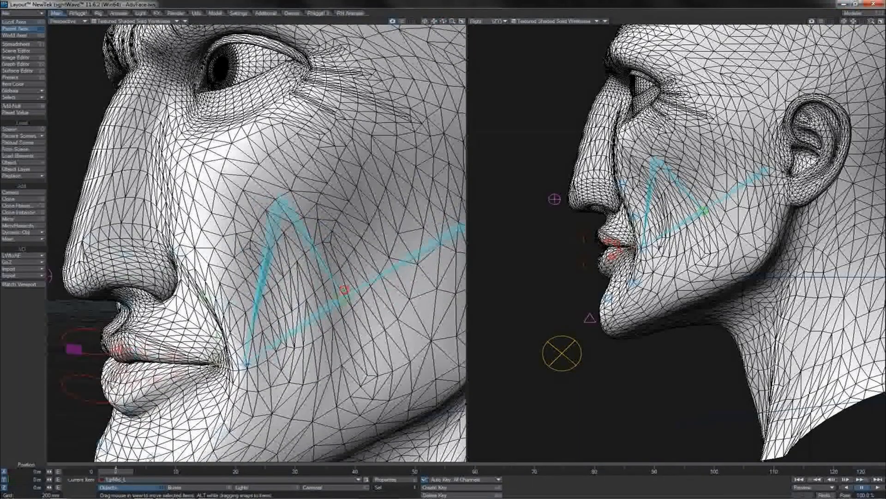
{"action": "left_click", "coordinate": [217, 365]}
{"action": "key", "text": "1"}
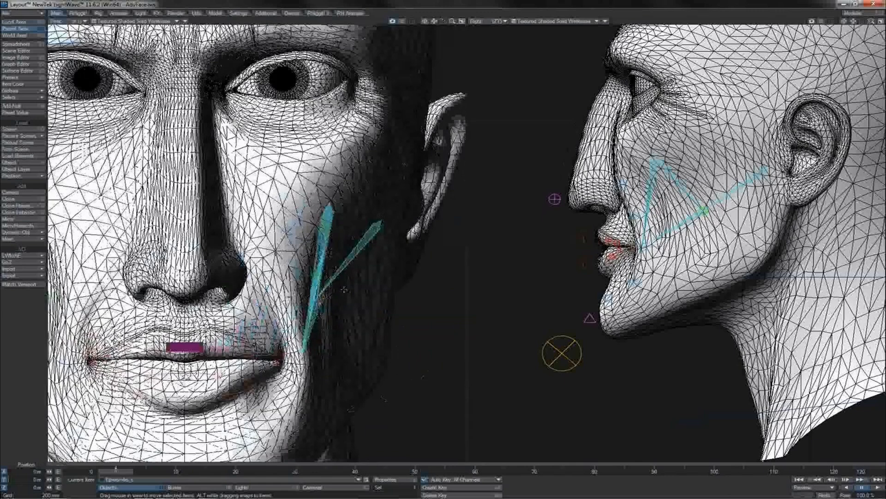
{"action": "key", "text": "3"}
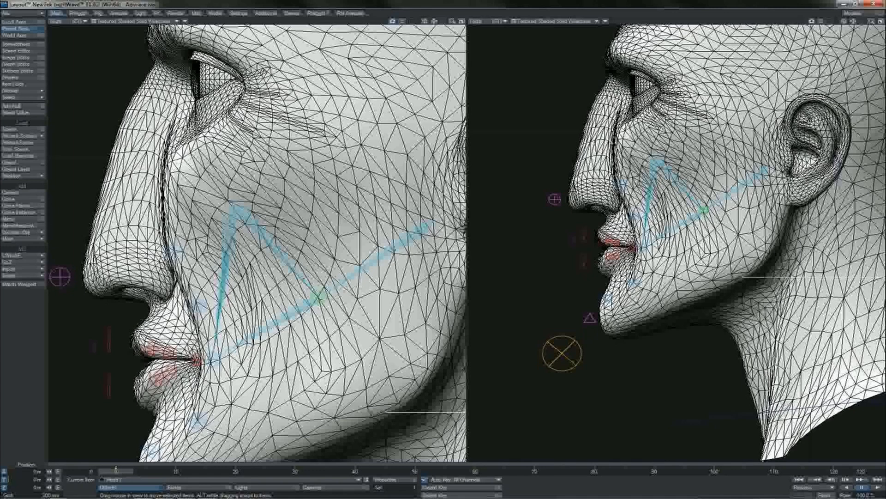
{"action": "left_click", "coordinate": [328, 300]}
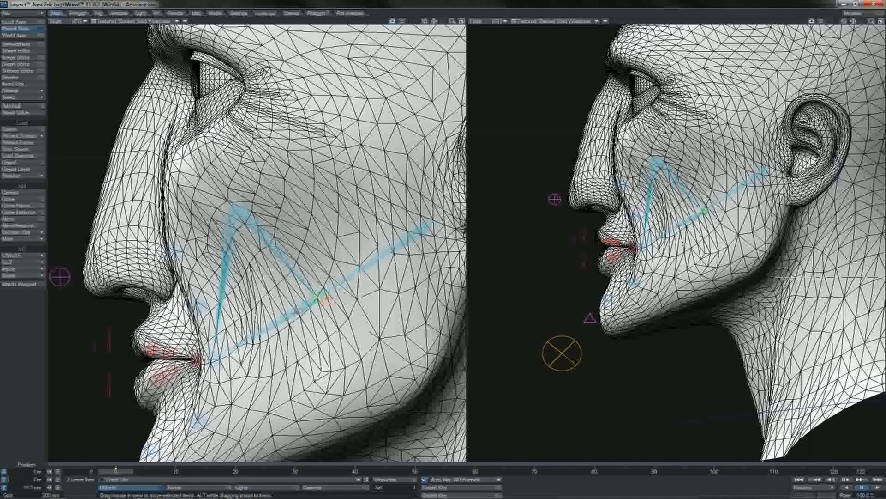
{"action": "left_click_drag", "start_coordinate": [300, 315], "coordinate": [346, 280]}
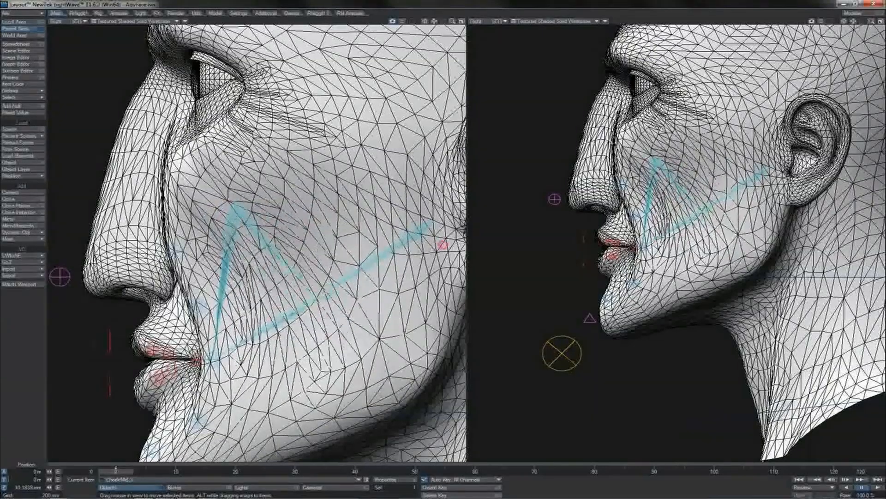
Undo the CheekMid_L move and open the displacement node network of the first face2 layer.
{"action": "key", "text": "ctrl+z"}
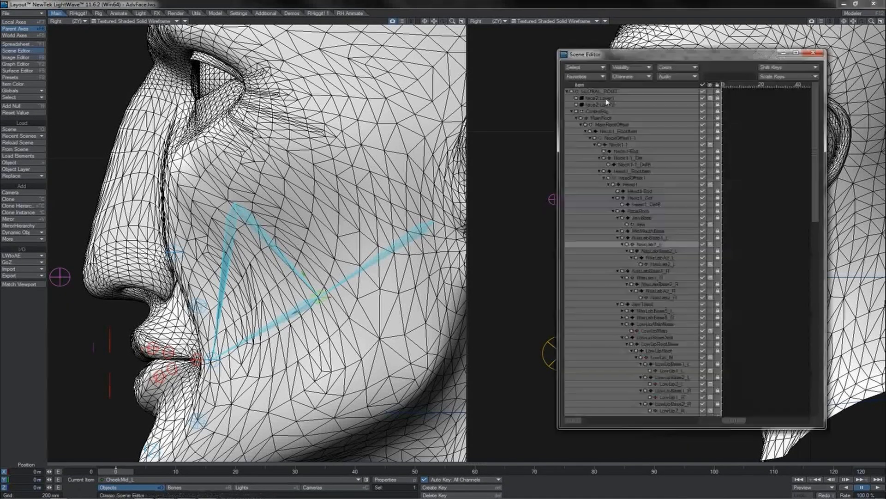
{"action": "left_click", "coordinate": [605, 98]}
{"action": "key", "text": "p"}
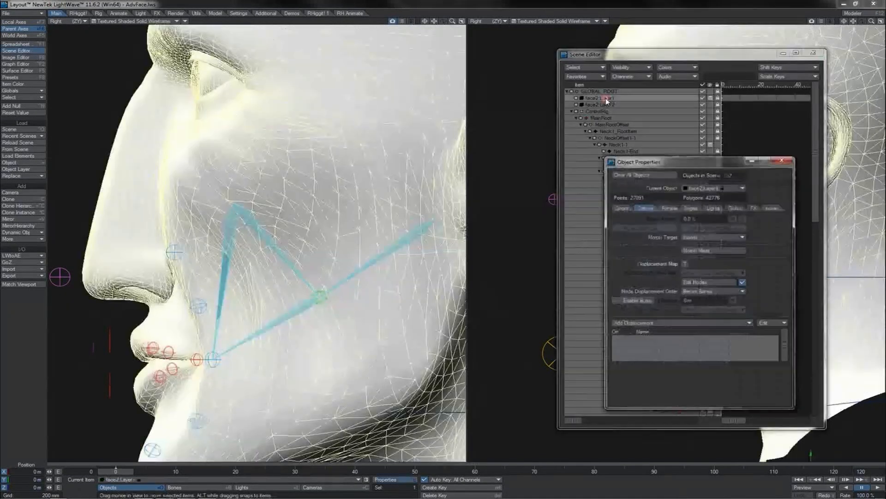
{"action": "left_click", "coordinate": [710, 282]}
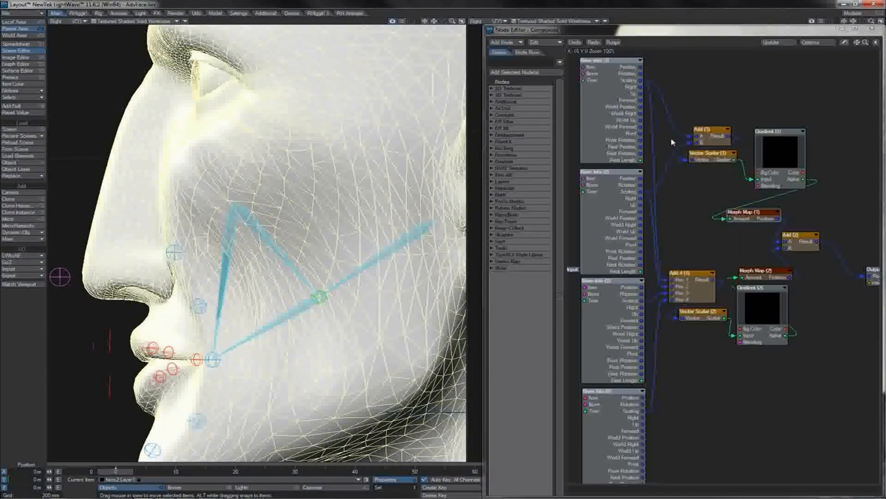
Examine the four Bone Info nodes inside the CheeksMain compound.
{"action": "left_click", "coordinate": [608, 105]}
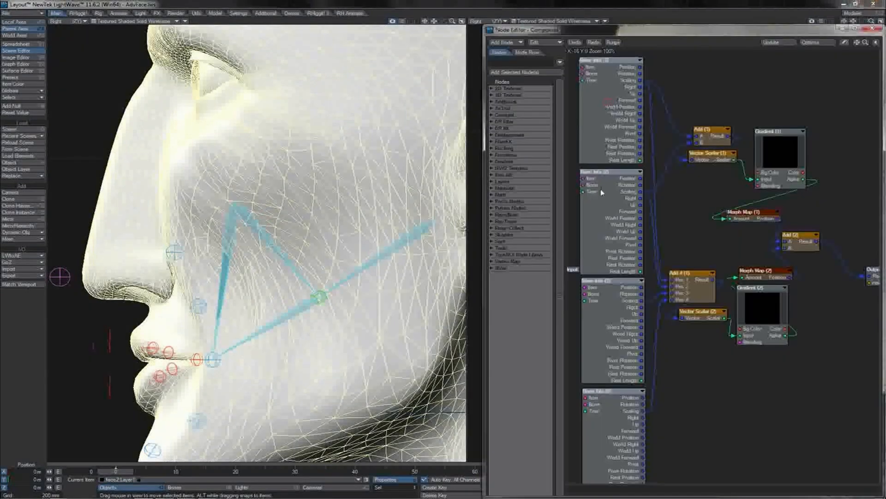
{"action": "left_click", "coordinate": [603, 192]}
{"action": "left_click", "coordinate": [623, 292]}
{"action": "left_click", "coordinate": [627, 428]}
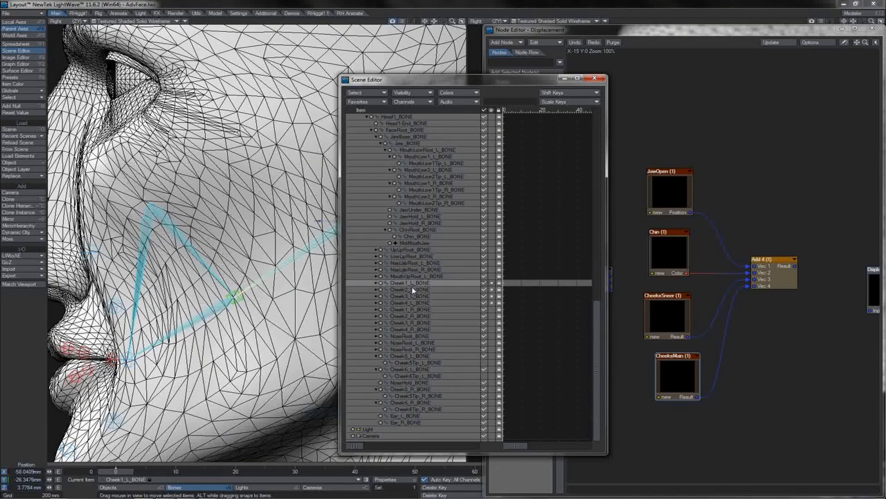
Select the Cheek1_L to Cheek4_L bones one by one in the Scene Editor to identify the source bones.
{"action": "left_click", "coordinate": [413, 289]}
{"action": "left_click", "coordinate": [412, 297]}
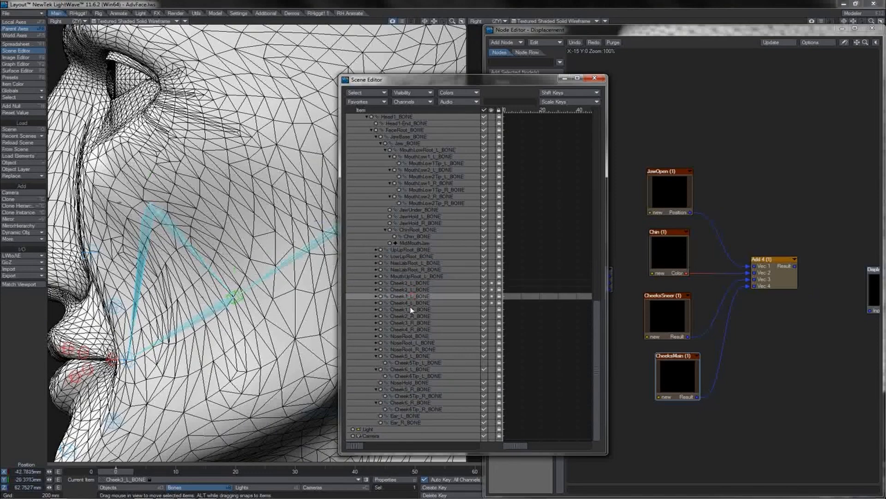
{"action": "left_click", "coordinate": [411, 303]}
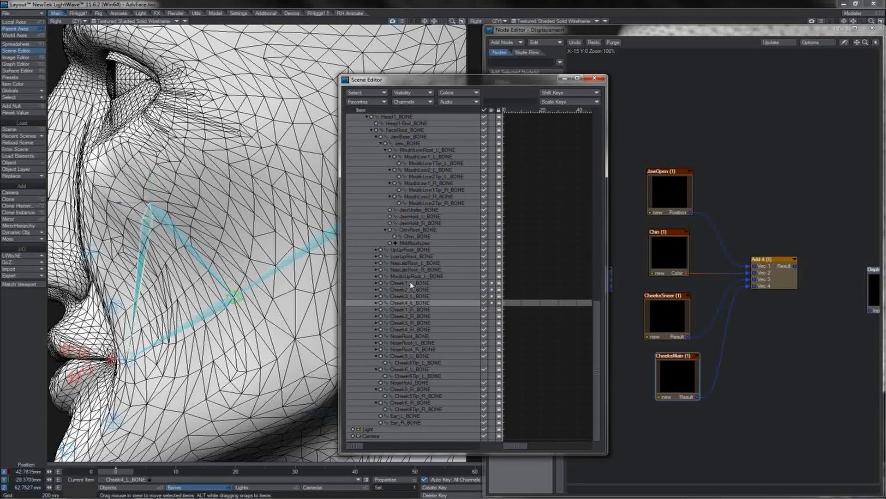
{"action": "left_click", "coordinate": [411, 283]}
{"action": "left_click", "coordinate": [411, 289]}
{"action": "left_click", "coordinate": [410, 296]}
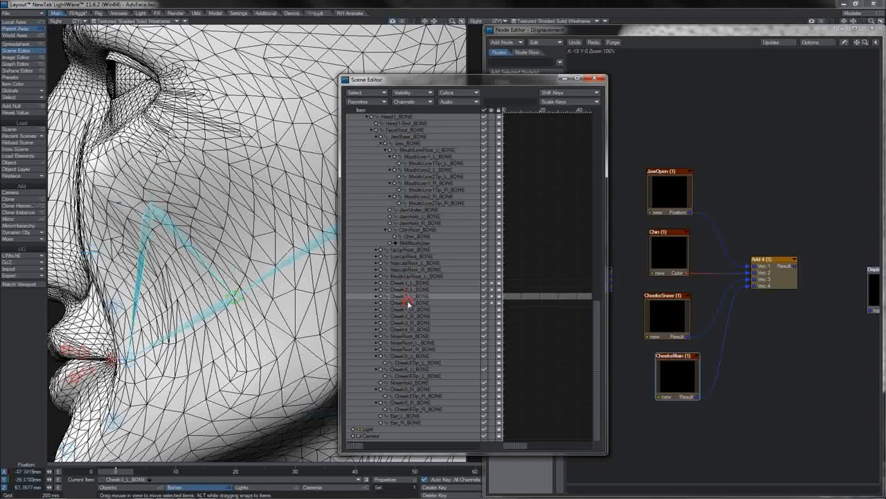
{"action": "left_click", "coordinate": [408, 303]}
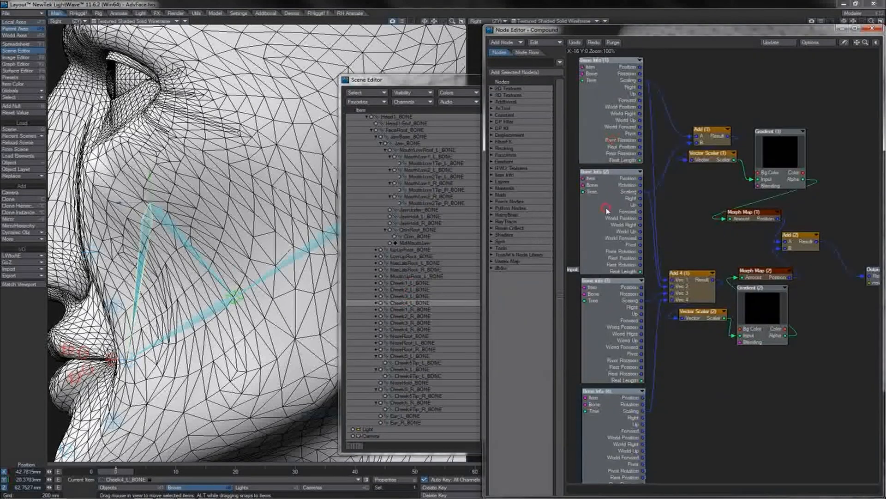
Return to the CheeksMain compound and trace the bones' Scaling outputs into the Add (1) node.
{"action": "left_click", "coordinate": [619, 287]}
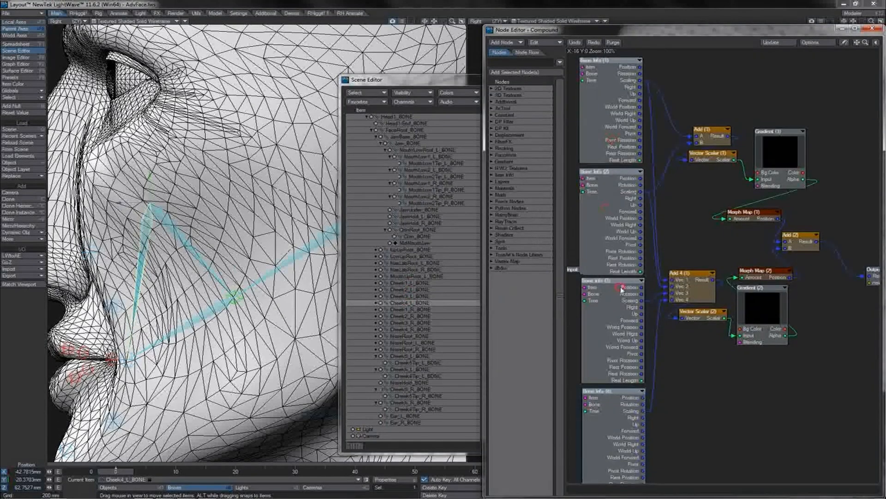
{"action": "left_click", "coordinate": [630, 408]}
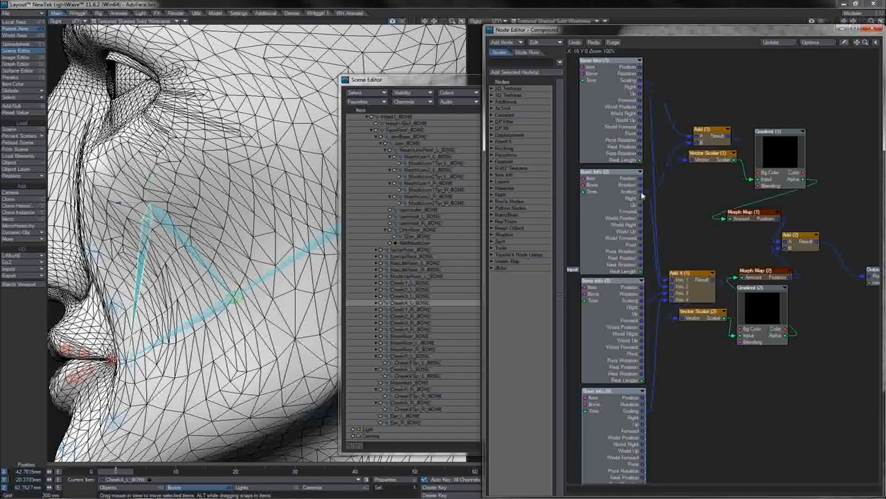
{"action": "left_click_drag", "start_coordinate": [710, 140], "coordinate": [701, 134]}
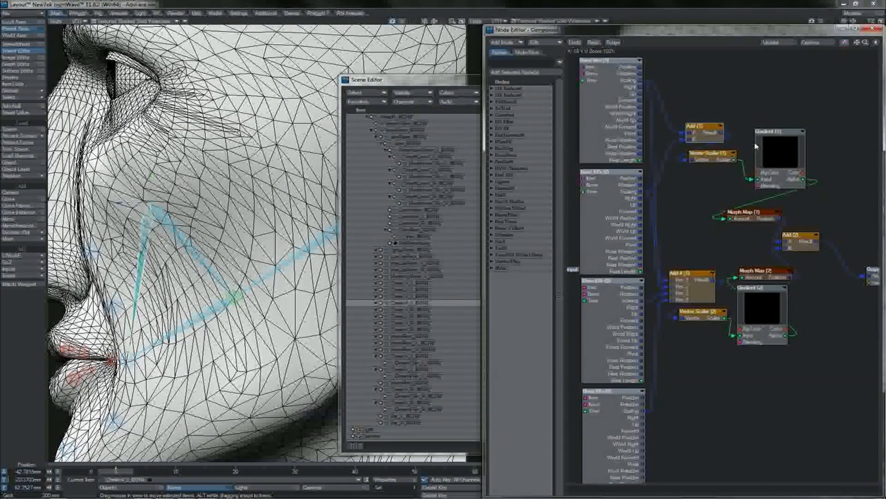
Check the alpha and position of the Gradient (1) keys and the vertex map used by Morph Map (1).
{"action": "double_click", "coordinate": [788, 159]}
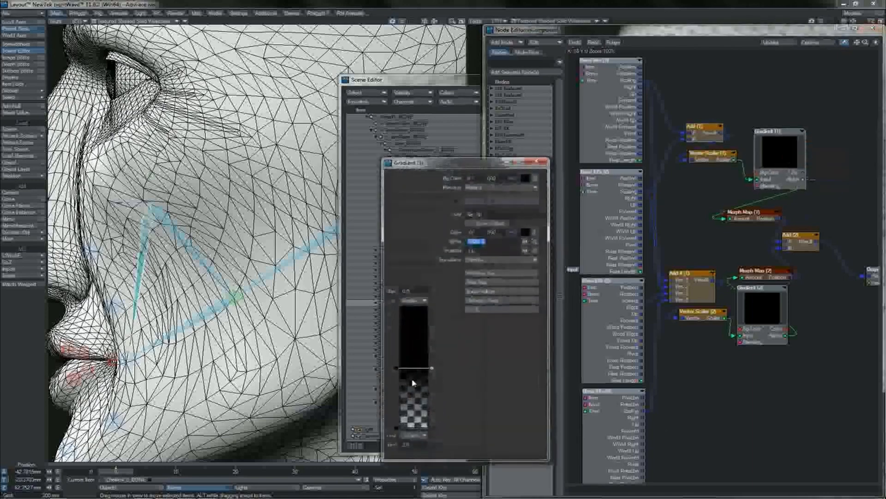
{"action": "left_click", "coordinate": [396, 428]}
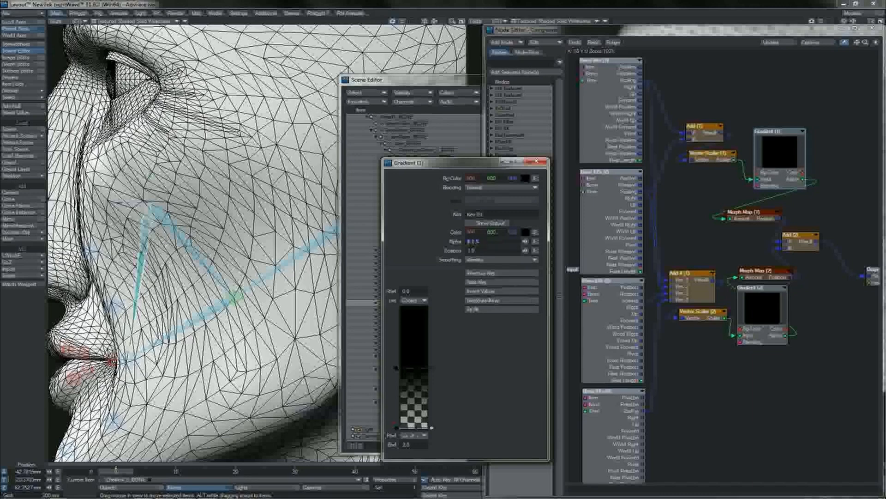
{"action": "left_click", "coordinate": [396, 369]}
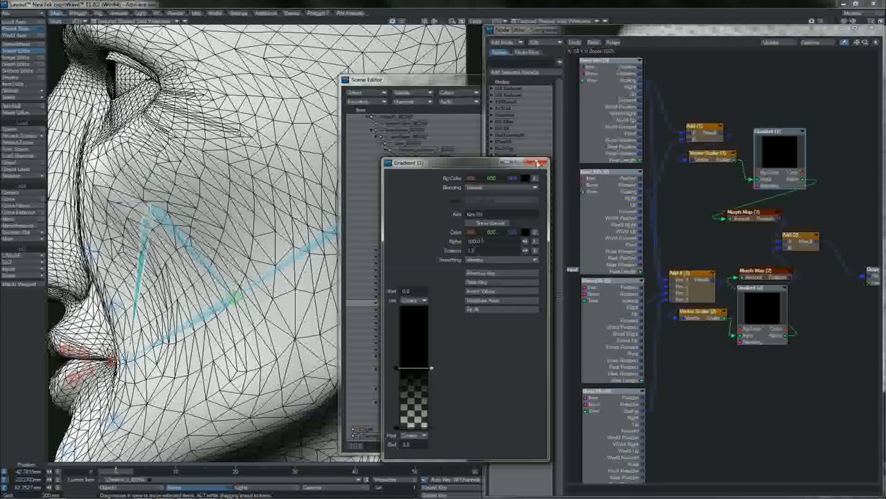
{"action": "left_click", "coordinate": [537, 163]}
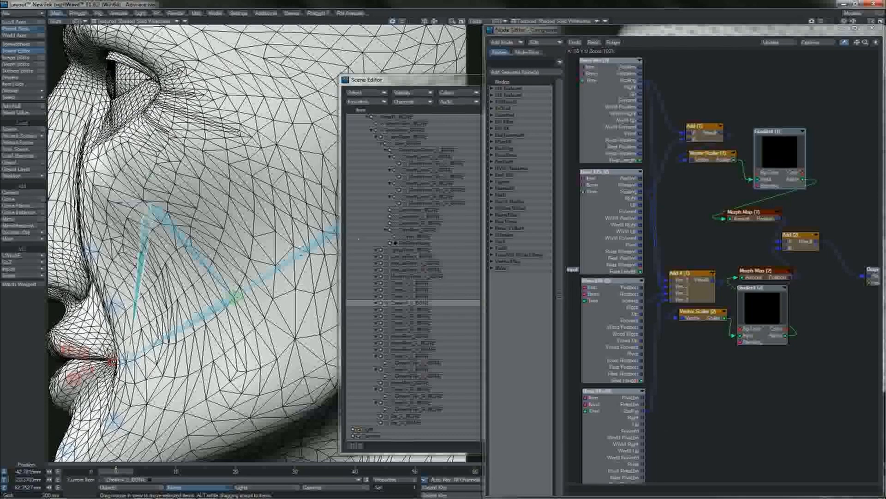
{"action": "double_click", "coordinate": [752, 215]}
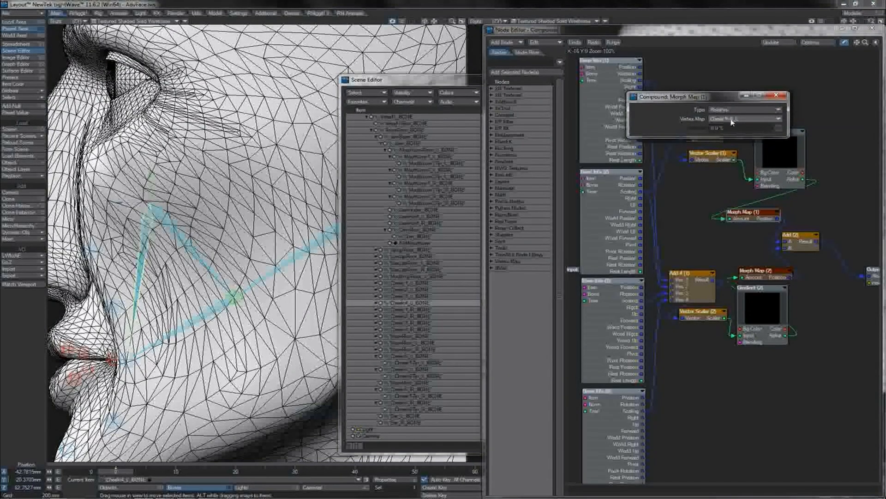
{"action": "left_click", "coordinate": [776, 96]}
Trace the Bone Info nodes through Add 4 (1) to the Vector Scalar (2) output.
{"action": "mouse_move", "coordinate": [780, 220]}
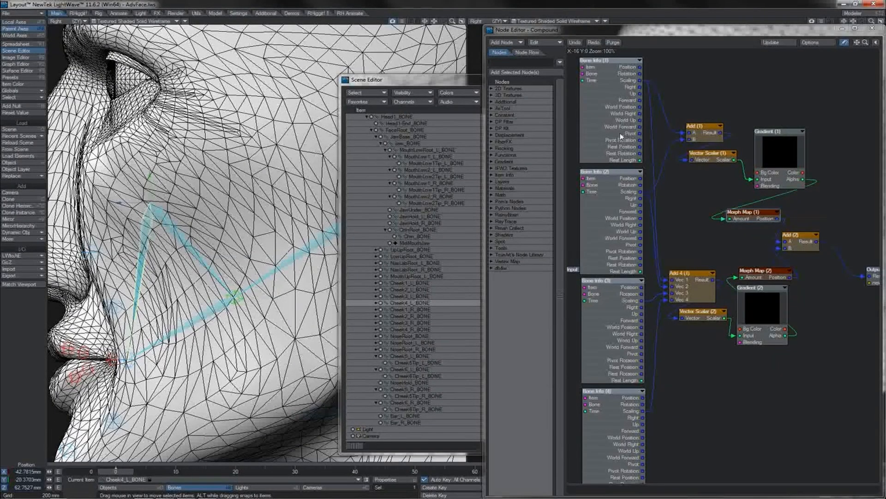
{"action": "left_click", "coordinate": [614, 314]}
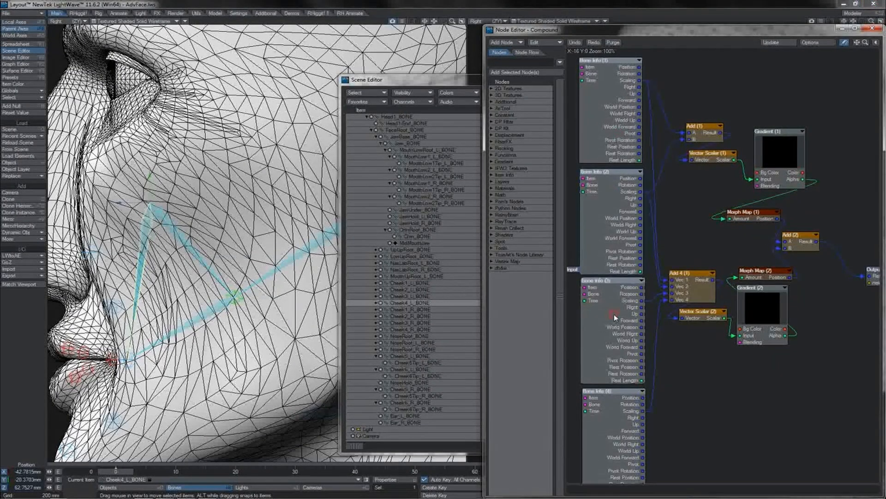
{"action": "left_click", "coordinate": [607, 391]}
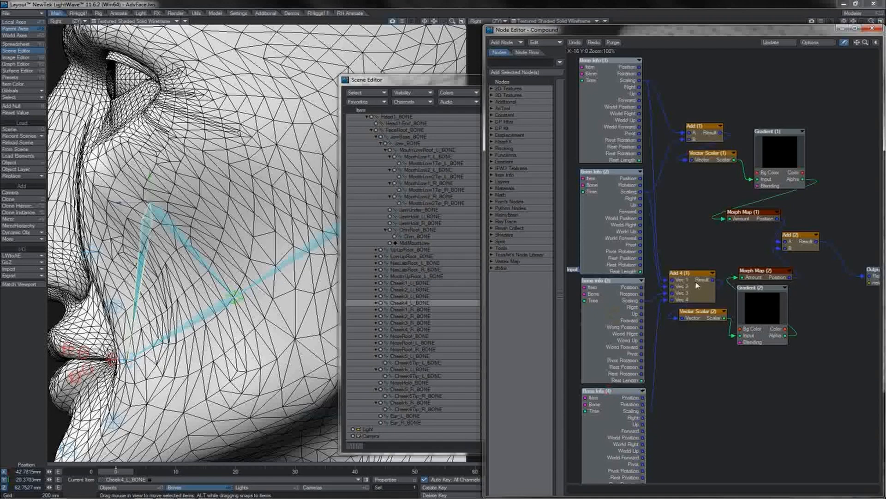
{"action": "left_click_drag", "start_coordinate": [697, 284], "coordinate": [696, 285]}
{"action": "mouse_move", "coordinate": [724, 321]}
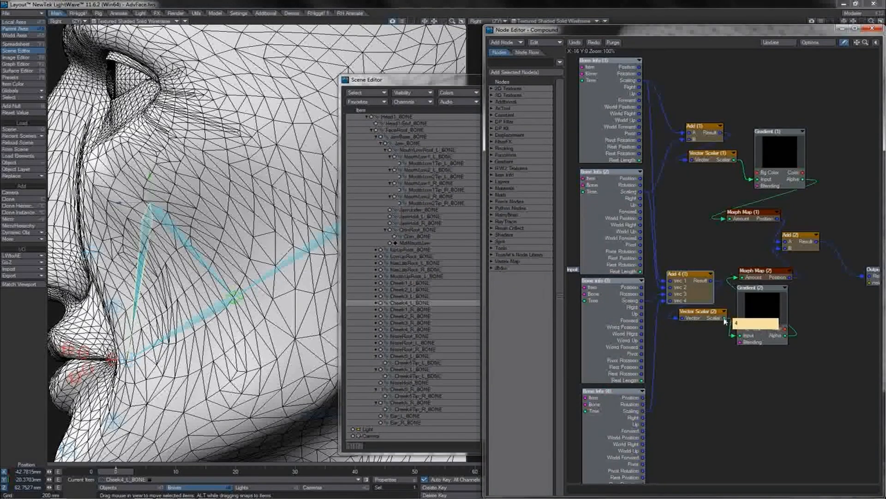
Check the alpha and position of the Gradient (2) keys and the vertex map used by Morph Map (2).
{"action": "double_click", "coordinate": [748, 312]}
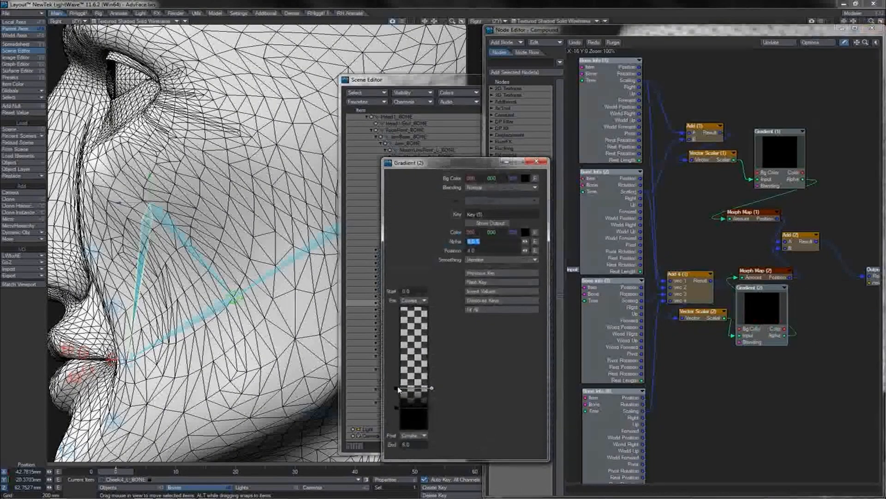
{"action": "left_click", "coordinate": [478, 250]}
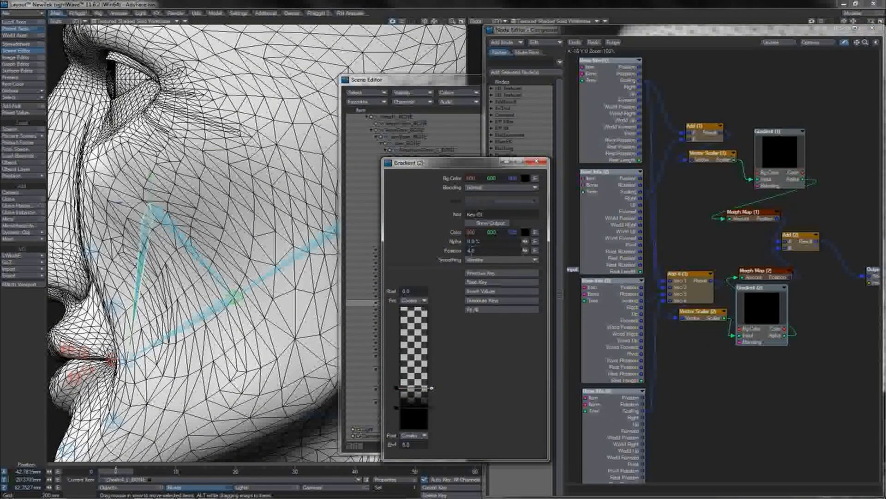
{"action": "left_click", "coordinate": [397, 408]}
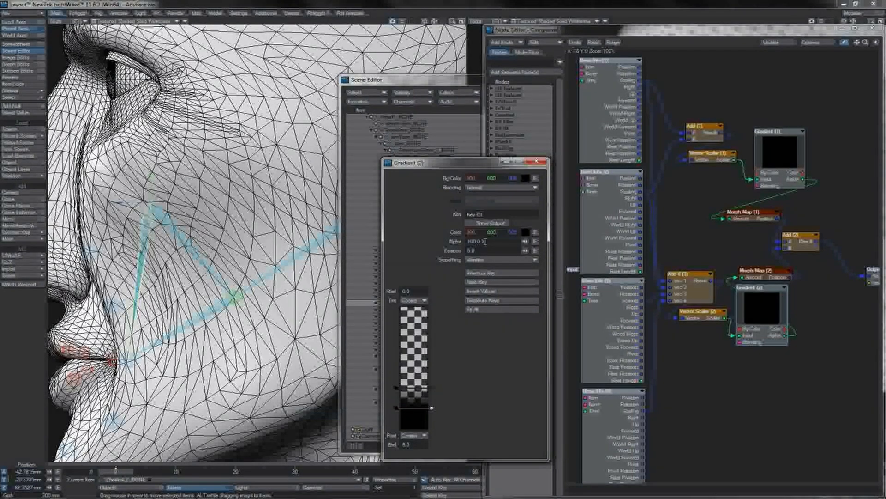
{"action": "left_click", "coordinate": [537, 163]}
{"action": "double_click", "coordinate": [761, 275]}
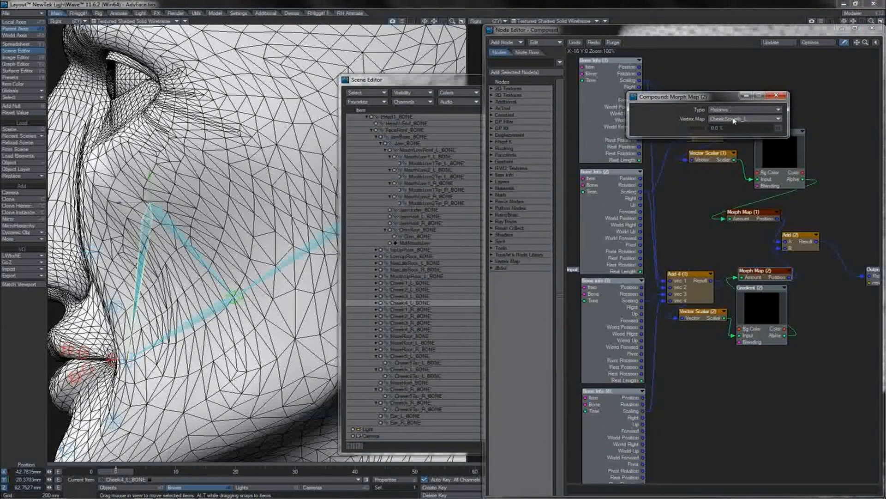
{"action": "left_click", "coordinate": [777, 94]}
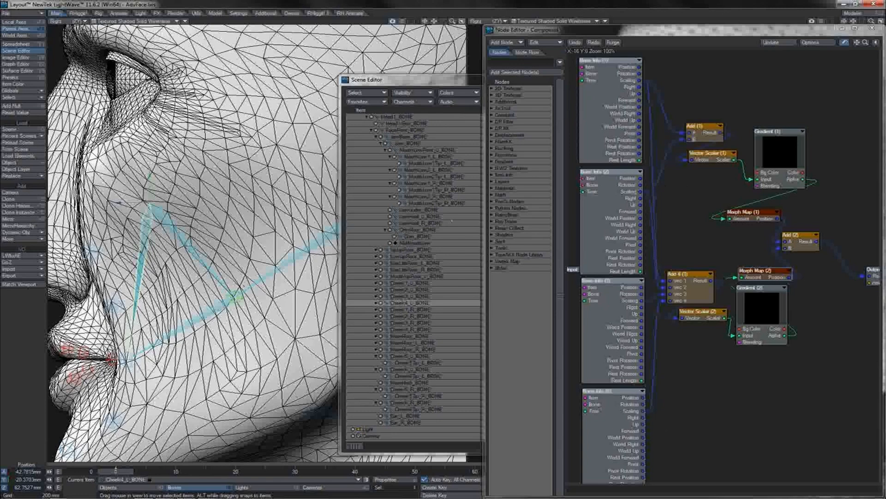
Return to the main displacement network, connect the Add 4 (1) result to the Displacement input and close the Scene Editor.
{"action": "left_click_drag", "start_coordinate": [802, 241], "coordinate": [804, 238]}
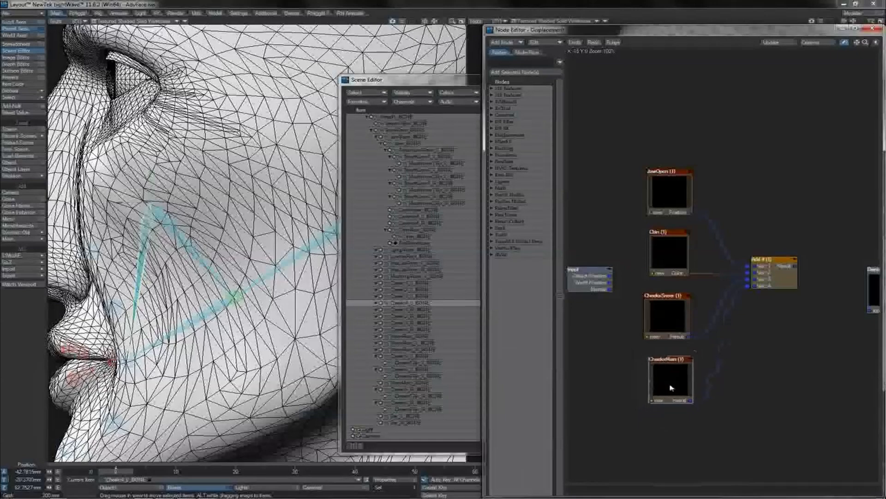
{"action": "mouse_move", "coordinate": [798, 271]}
{"action": "left_click_drag", "start_coordinate": [795, 266], "coordinate": [862, 312]}
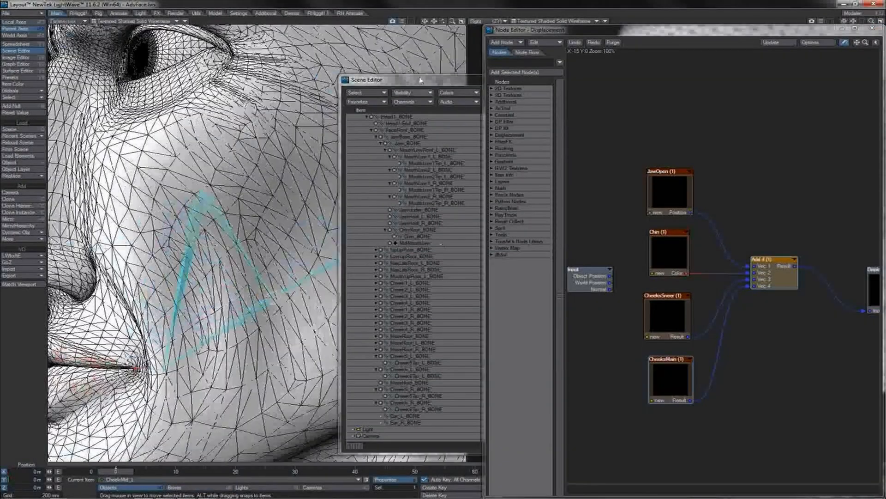
{"action": "left_click_drag", "start_coordinate": [443, 21], "coordinate": [471, 21]}
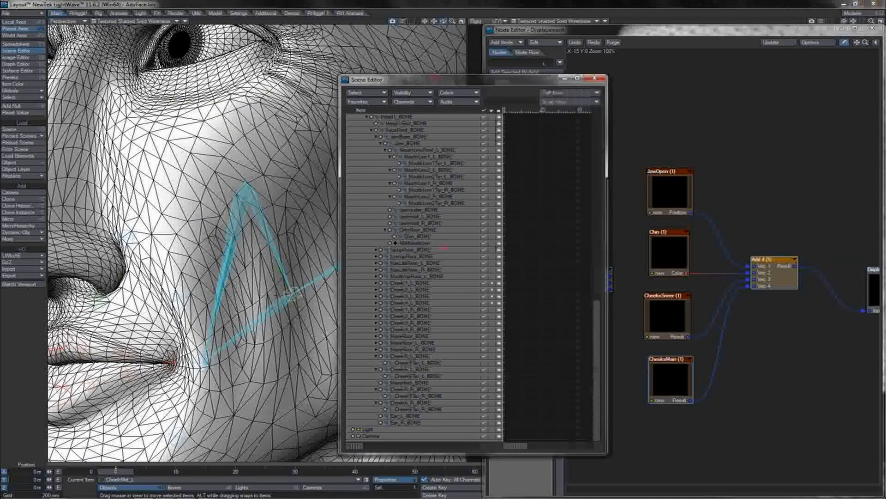
{"action": "left_click", "coordinate": [595, 78]}
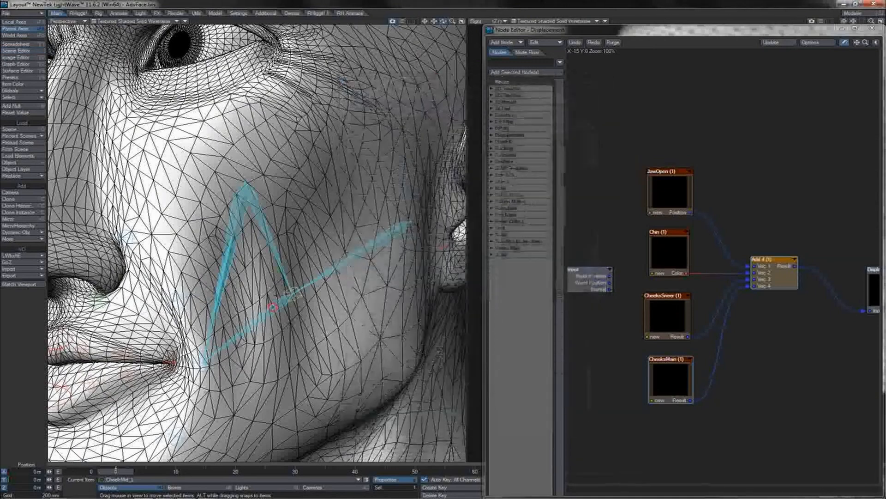
Test CheekMid_L at about 124.23 mm in Z, disconnecting and reconnecting the Add 4 (1) result to compare the cheek with and without morphs.
{"action": "left_click_drag", "start_coordinate": [292, 293], "coordinate": [262, 315]}
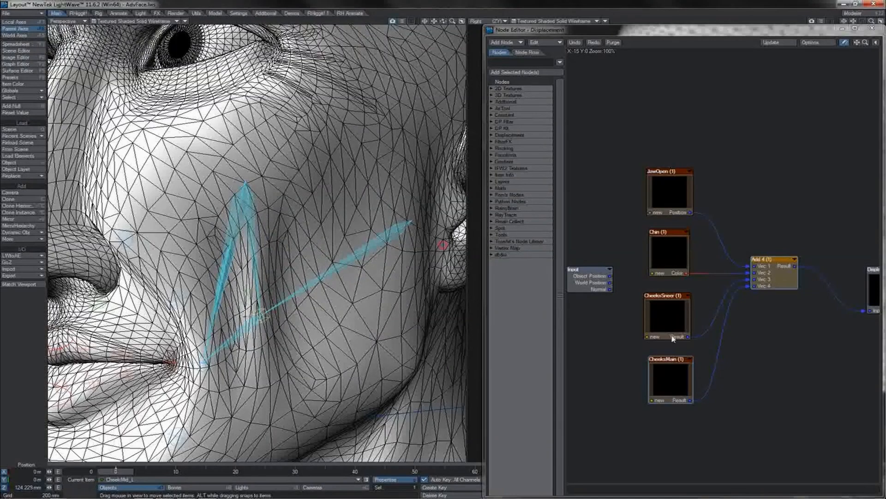
{"action": "left_click", "coordinate": [861, 312]}
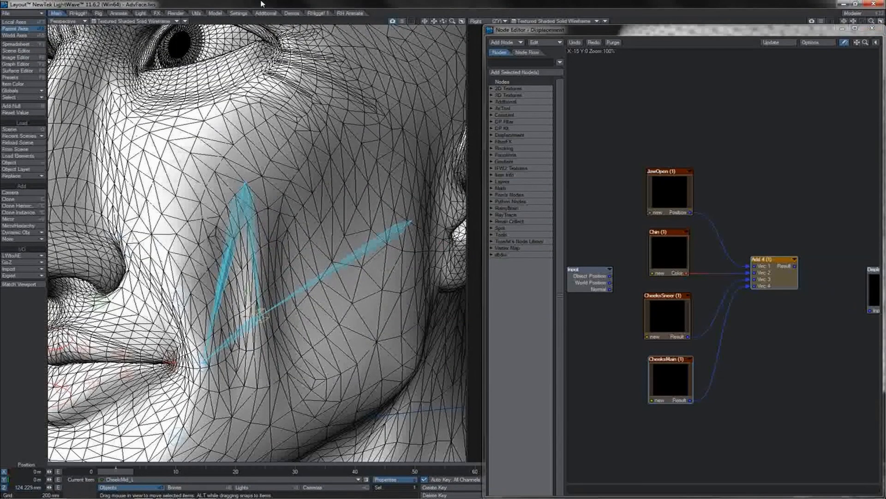
{"action": "left_click_drag", "start_coordinate": [795, 266], "coordinate": [861, 310]}
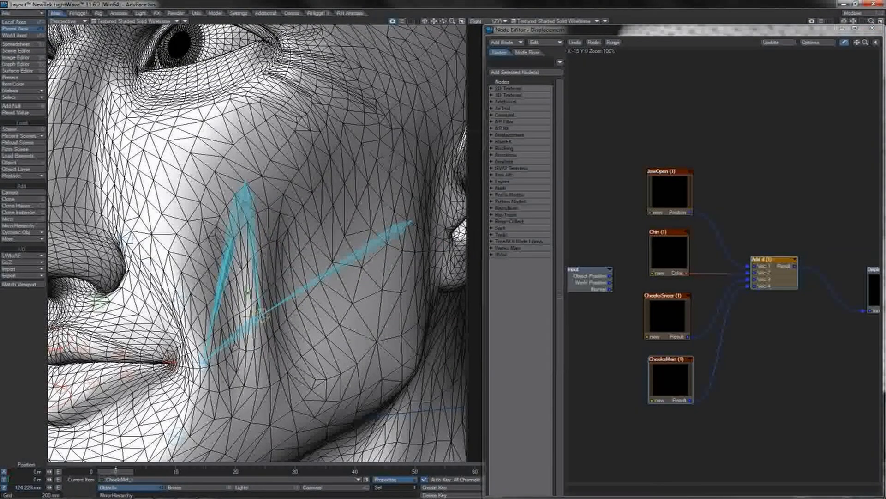
Test a slight vertical shift of CheekMid_L, undo the control's test moves and select the left mouth corner control.
{"action": "mouse_move", "coordinate": [262, 315]}
{"action": "left_mouse_down"}
{"action": "mouse_move", "coordinate": [309, 391]}
{"action": "mouse_move", "coordinate": [252, 273]}
{"action": "mouse_move", "coordinate": [282, 352]}
{"action": "mouse_move", "coordinate": [260, 309]}
{"action": "left_mouse_up"}
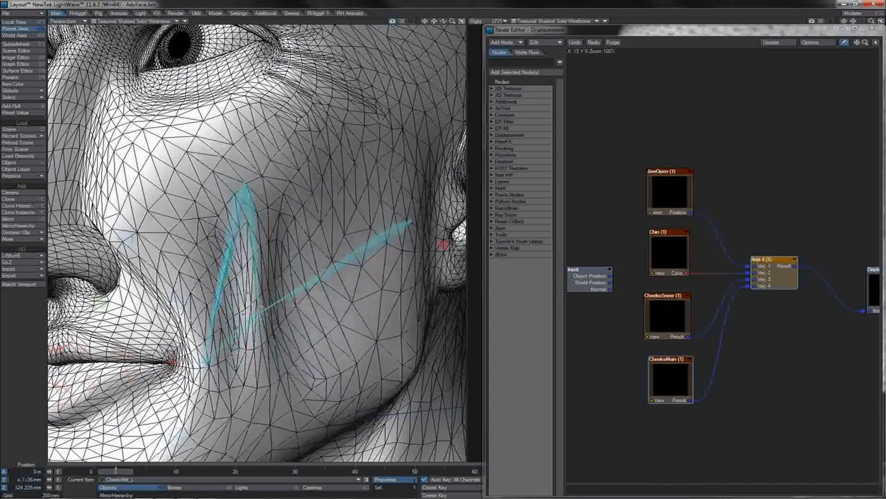
{"action": "key", "text": "ctrl+z"}
{"action": "left_click", "coordinate": [172, 361]}
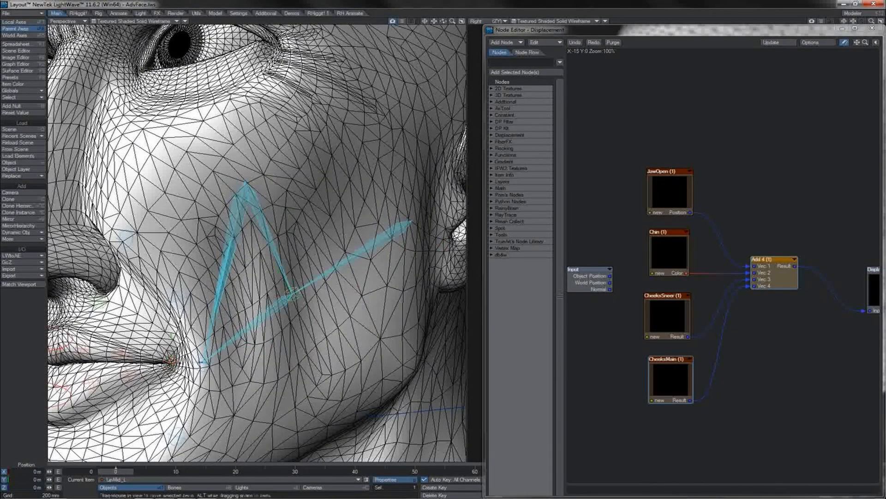
Test the cheek morphs by moving the LipMid_L control to about 211 mm in Z and raising it toward the cheekbone.
{"action": "left_click_drag", "start_coordinate": [204, 362], "coordinate": [277, 363]}
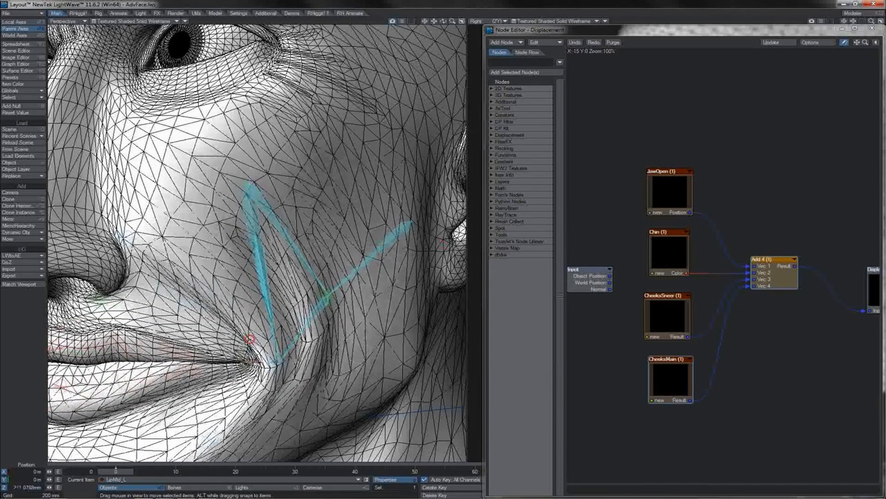
{"action": "left_click_drag", "start_coordinate": [277, 363], "coordinate": [280, 298]}
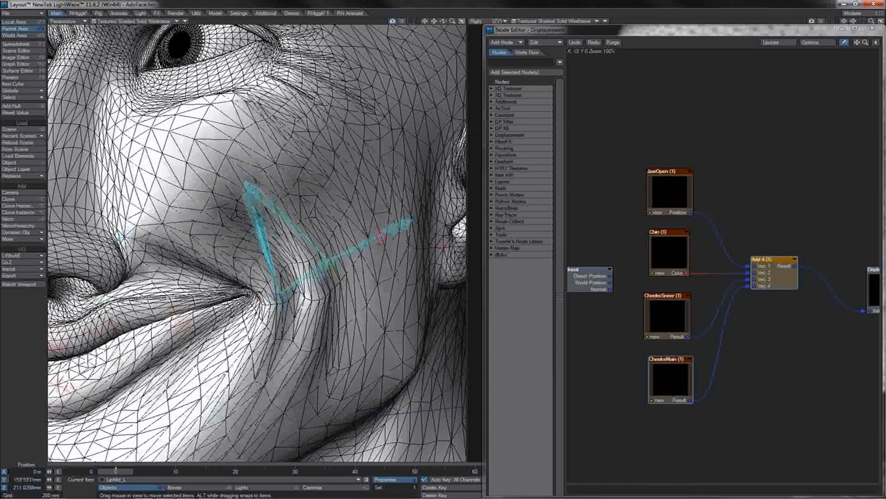
{"action": "left_click", "coordinate": [381, 237]}
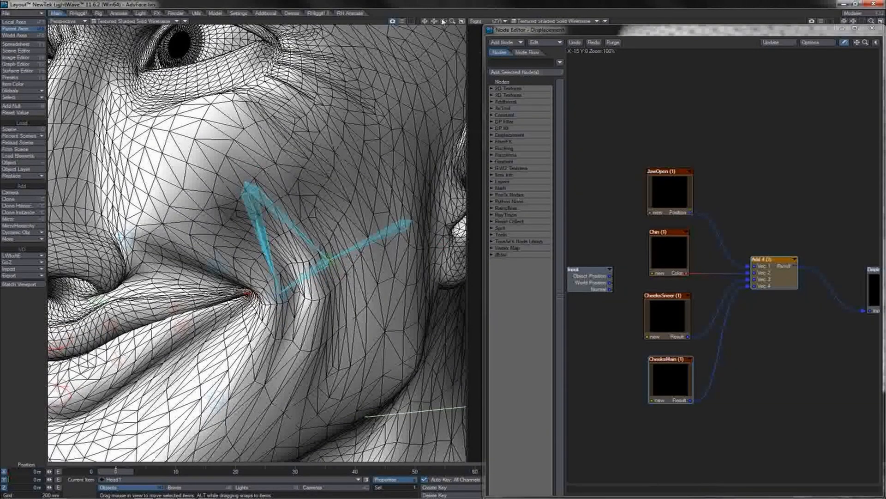
Open the Jaw control to about 29.2° pitch and examine the stretched cheek from the side and close up.
{"action": "mouse_move", "coordinate": [442, 20]}
{"action": "left_mouse_down"}
{"action": "mouse_move", "coordinate": [466, 26]}
{"action": "mouse_move", "coordinate": [445, 22]}
{"action": "left_mouse_up"}
{"action": "key", "text": "y"}
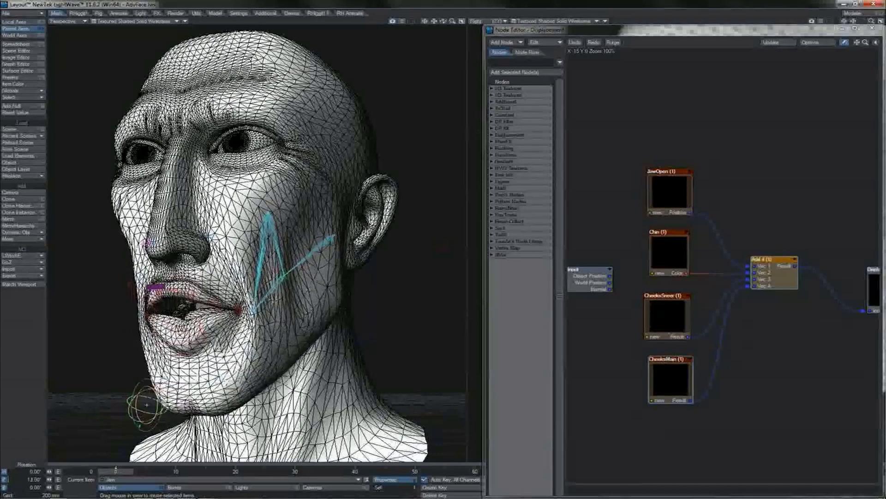
{"action": "left_click_drag", "start_coordinate": [277, 231], "coordinate": [277, 245]}
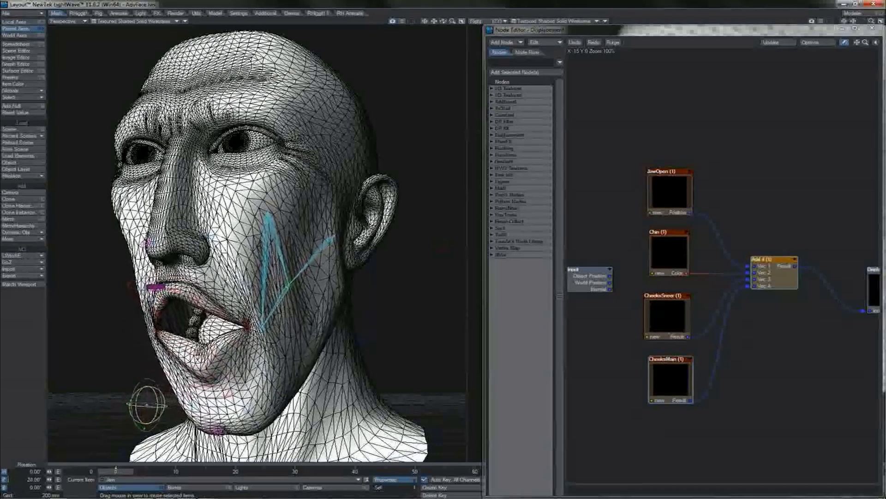
{"action": "left_click_drag", "start_coordinate": [277, 244], "coordinate": [199, 230]}
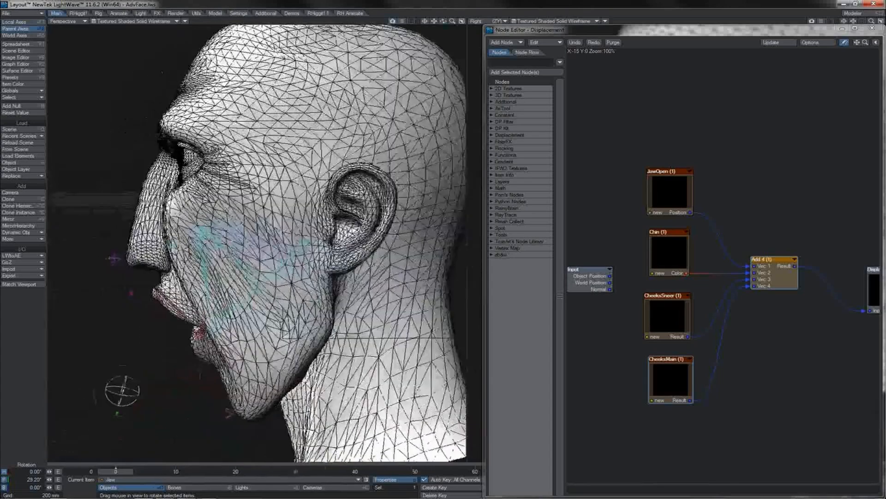
{"action": "left_click_drag", "start_coordinate": [443, 21], "coordinate": [480, 22]}
{"action": "left_click_drag", "start_coordinate": [444, 21], "coordinate": [488, 23]}
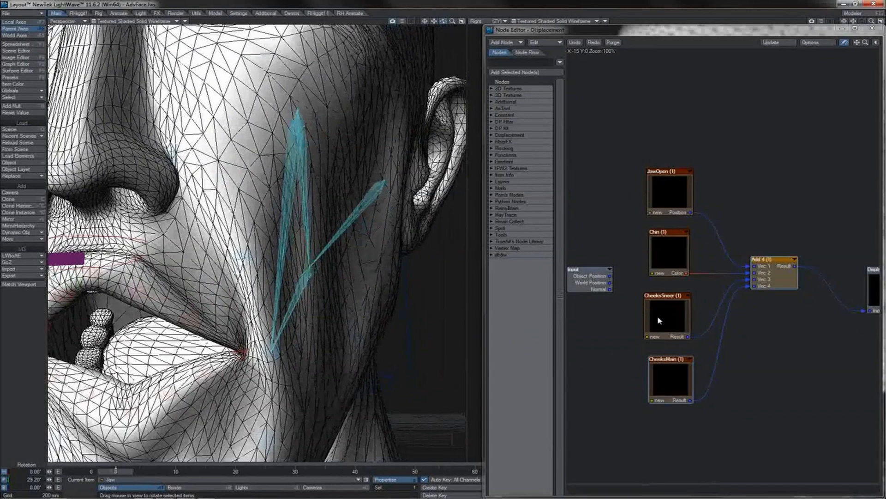
Open the CheeksMain compound's network and check the scale values of Cheek1_L_BONE to Cheek4_L_BONE through the Scene Editor.
{"action": "double_click", "coordinate": [654, 358]}
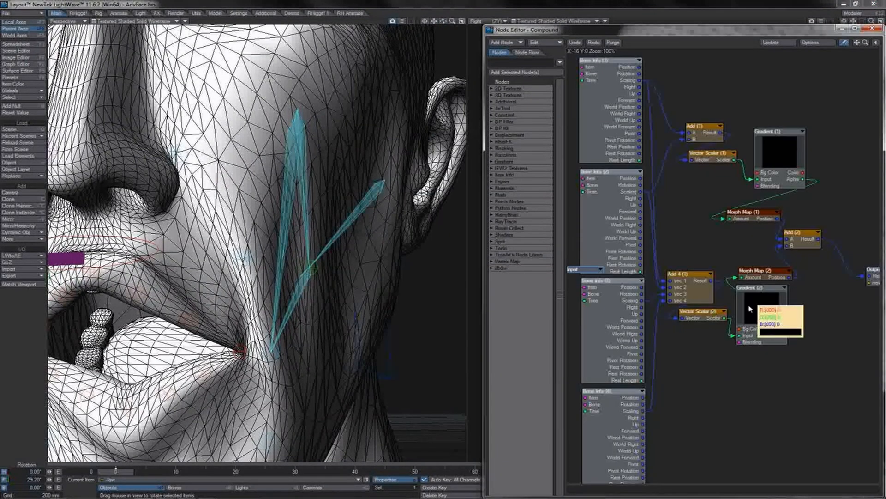
{"action": "left_click_drag", "start_coordinate": [452, 21], "coordinate": [446, 21]}
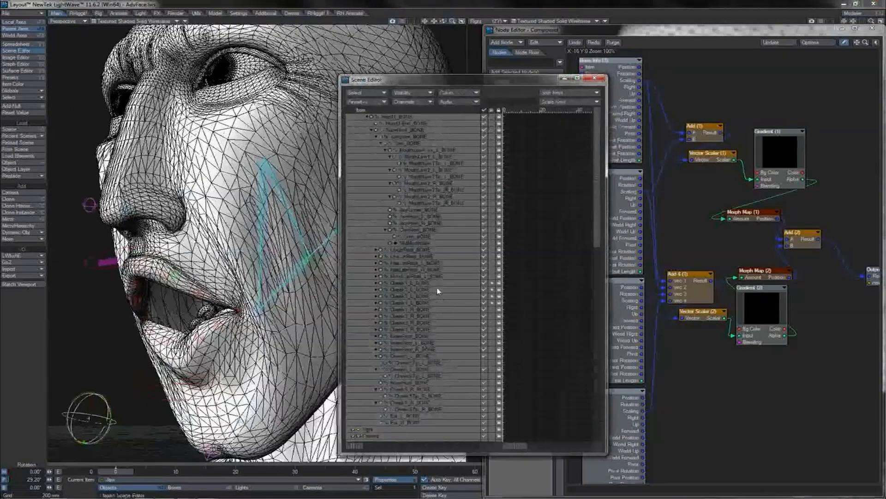
{"action": "left_click", "coordinate": [437, 284]}
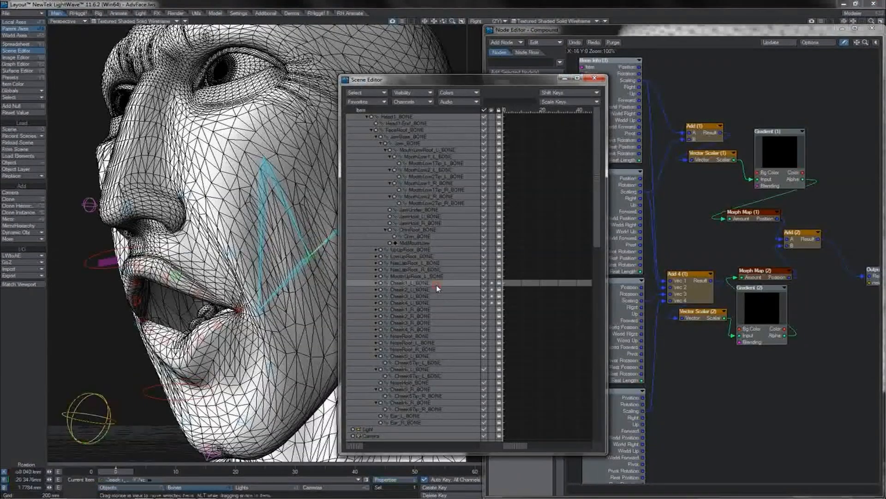
{"action": "key", "text": "h"}
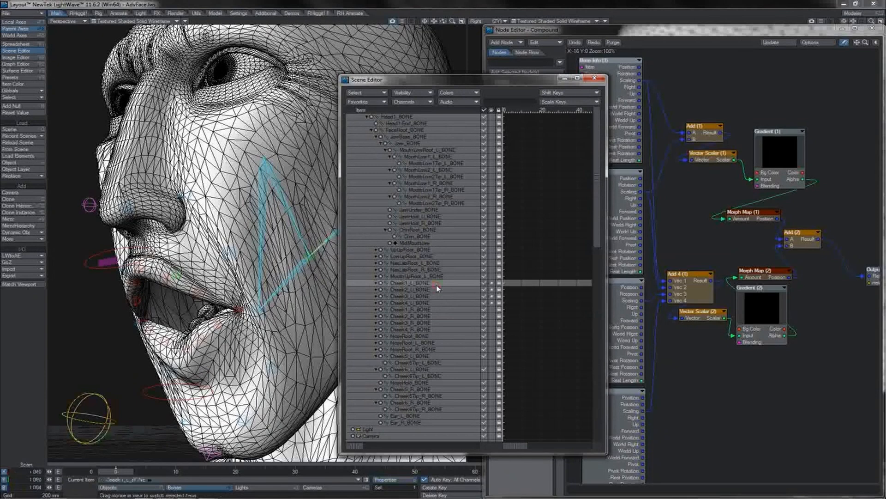
{"action": "left_click", "coordinate": [396, 291]}
{"action": "left_click", "coordinate": [402, 285]}
{"action": "left_click", "coordinate": [403, 290]}
{"action": "left_click", "coordinate": [406, 297]}
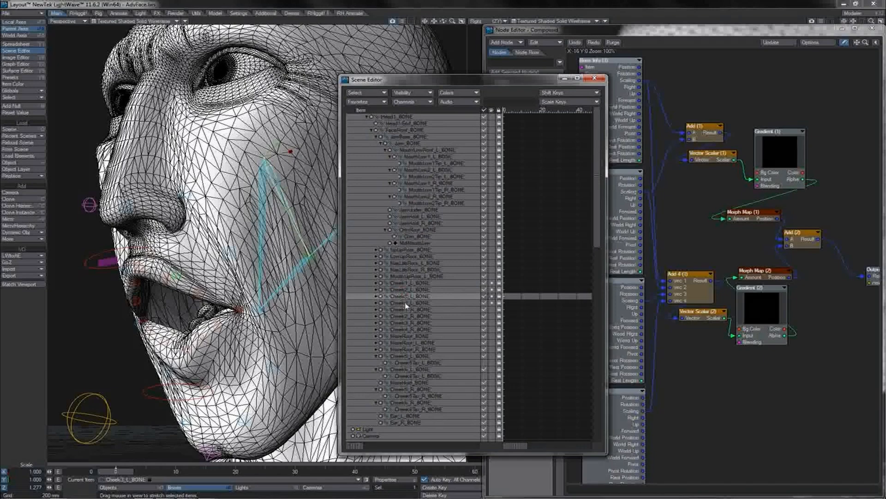
{"action": "left_click", "coordinate": [406, 303]}
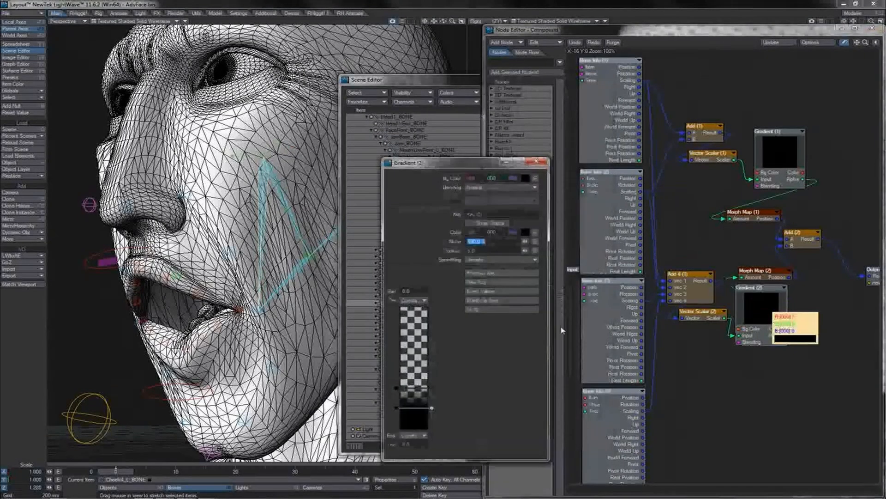
Set the position of Gradient (2)'s 100% alpha key to 4.6, then close the gradient settings and the Scene Editor.
{"action": "left_click", "coordinate": [488, 251]}
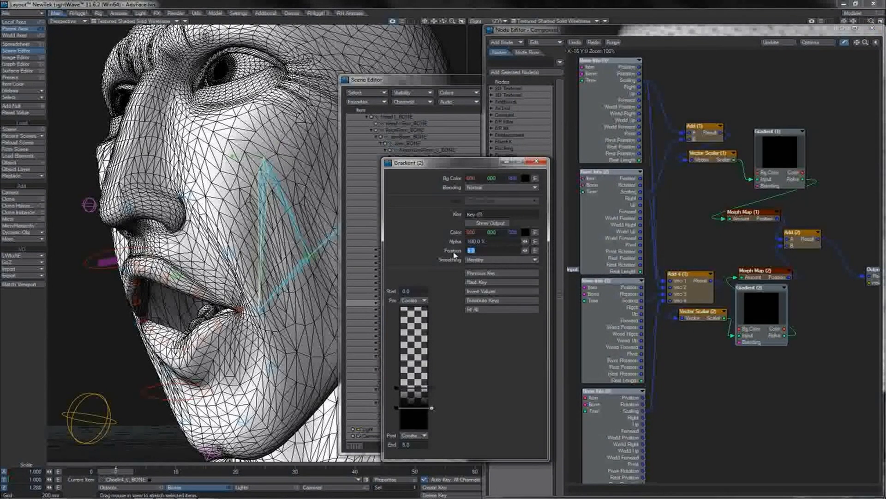
{"action": "type", "text": "1.1"}
{"action": "key", "text": "Return"}
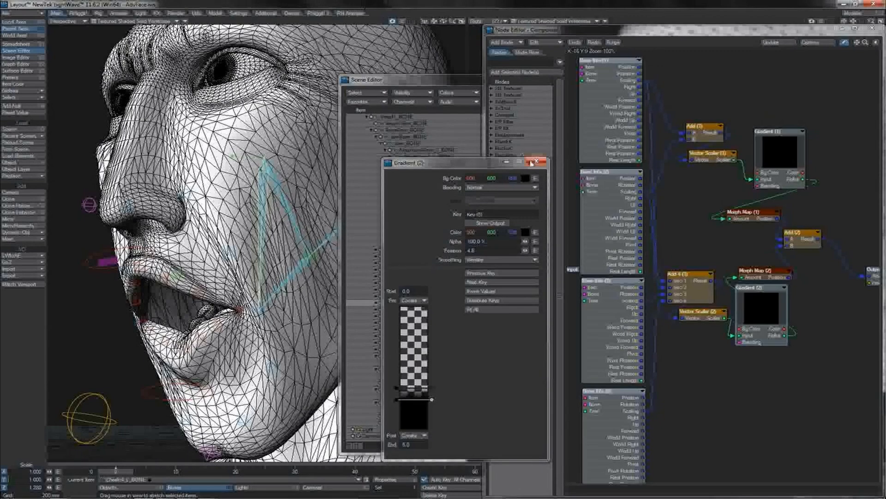
{"action": "left_click", "coordinate": [535, 161]}
{"action": "left_click", "coordinate": [477, 80]}
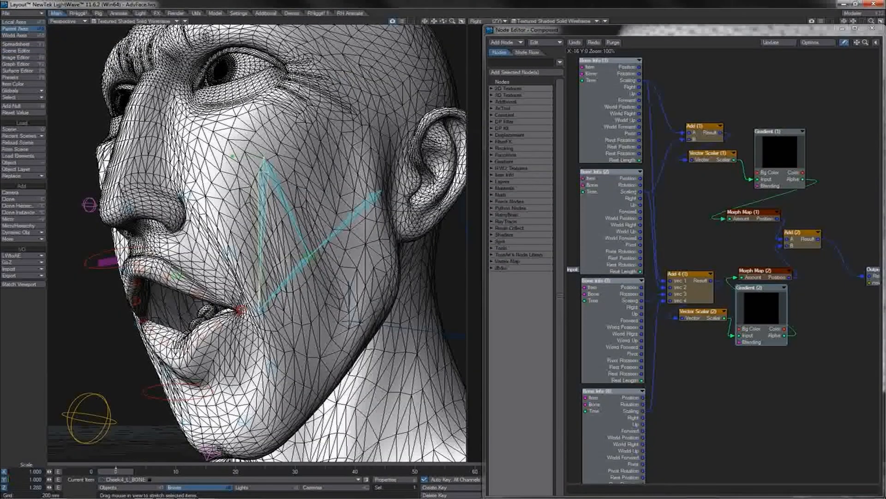
Raise the LipMid_L control with the jaw open to test the adjusted cheek morph, and view it from another angle.
{"action": "key", "text": "shift+o"}
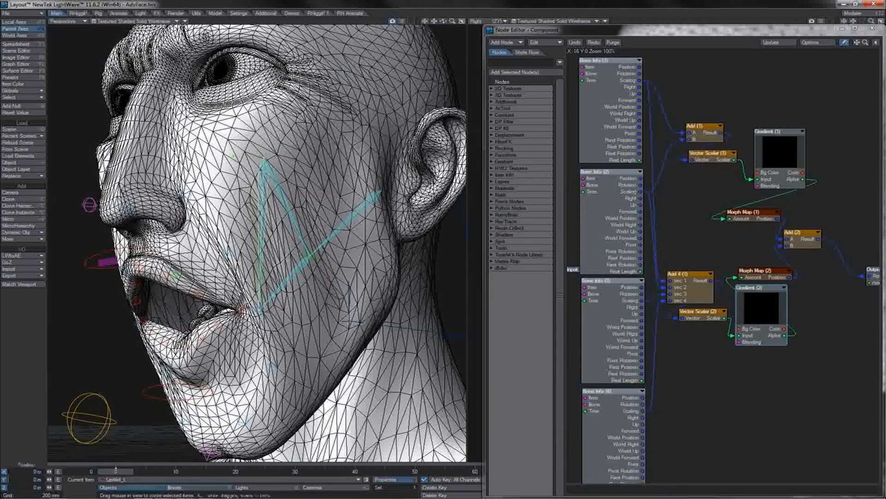
{"action": "left_click_drag", "start_coordinate": [243, 308], "coordinate": [240, 254]}
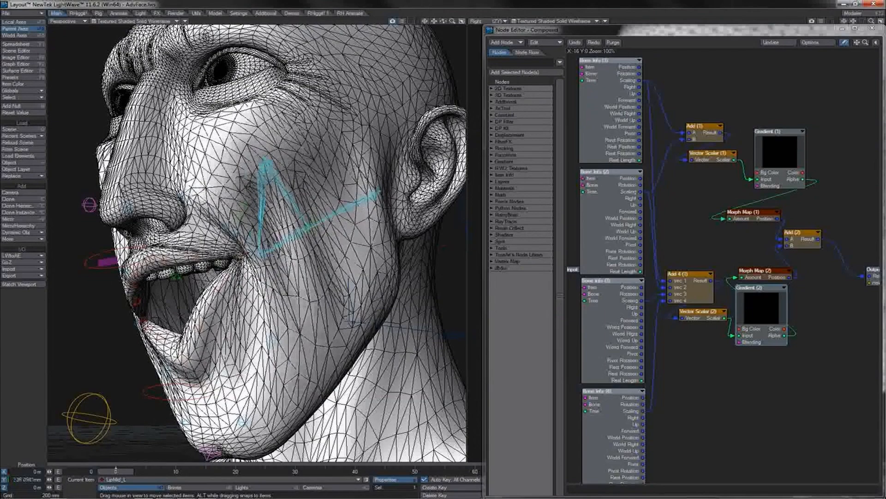
{"action": "left_click_drag", "start_coordinate": [443, 21], "coordinate": [521, 21]}
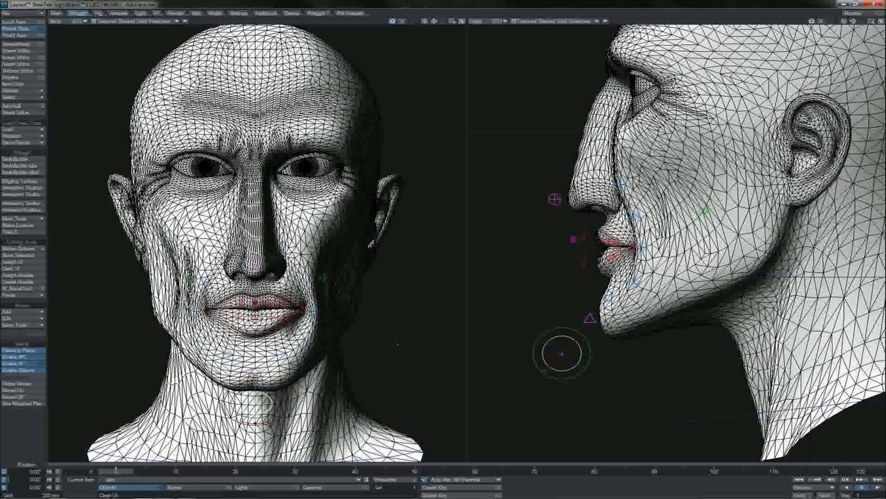
Try a slight move of the left lip control in the front view and undo it.
{"action": "left_click", "coordinate": [289, 305]}
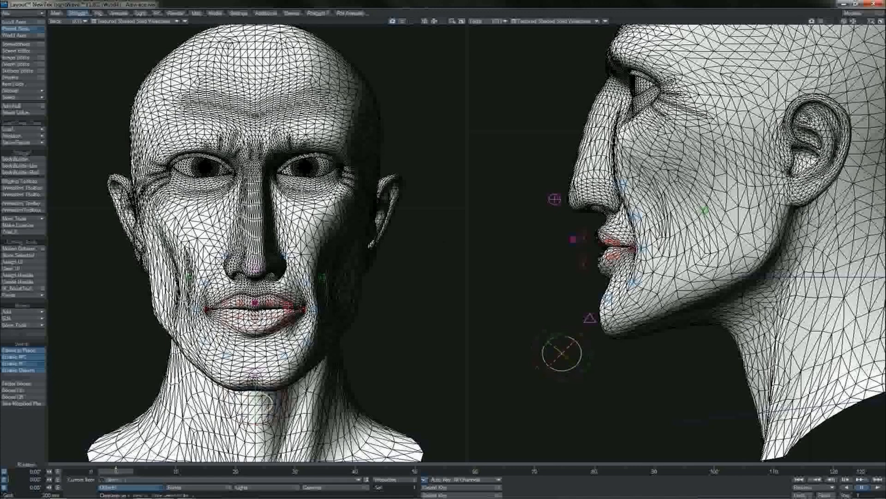
{"action": "left_click_drag", "start_coordinate": [298, 294], "coordinate": [299, 296]}
{"action": "left_click_drag", "start_coordinate": [444, 241], "coordinate": [443, 244]}
{"action": "key", "text": "ctrl+z"}
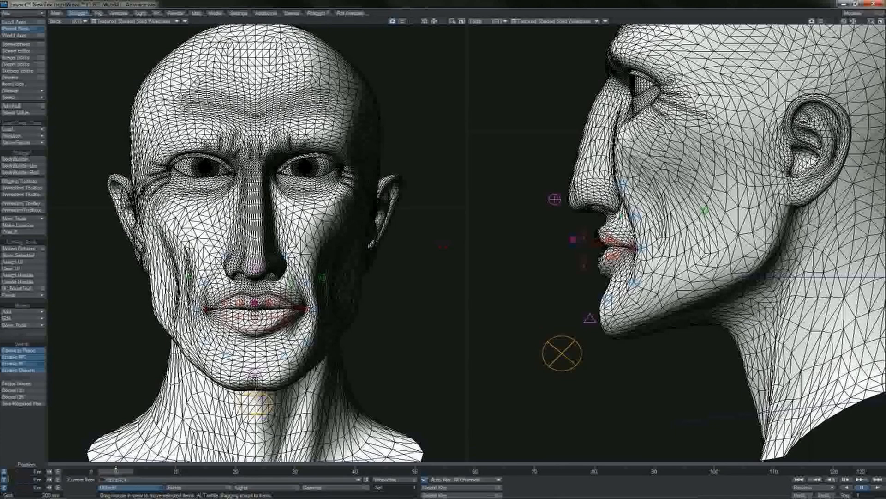
Select the LipMid_L control, try stretching it sideways and undo the scale changes.
{"action": "left_click", "coordinate": [300, 309]}
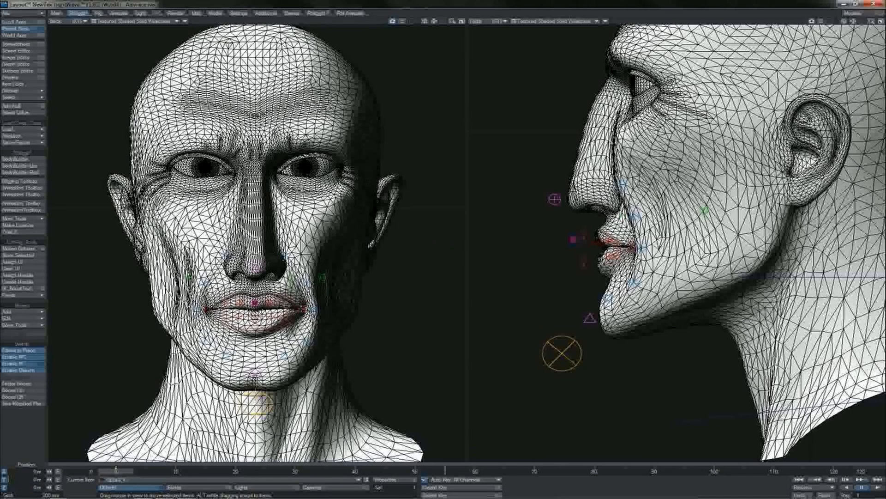
{"action": "left_click", "coordinate": [304, 308]}
{"action": "key", "text": "h"}
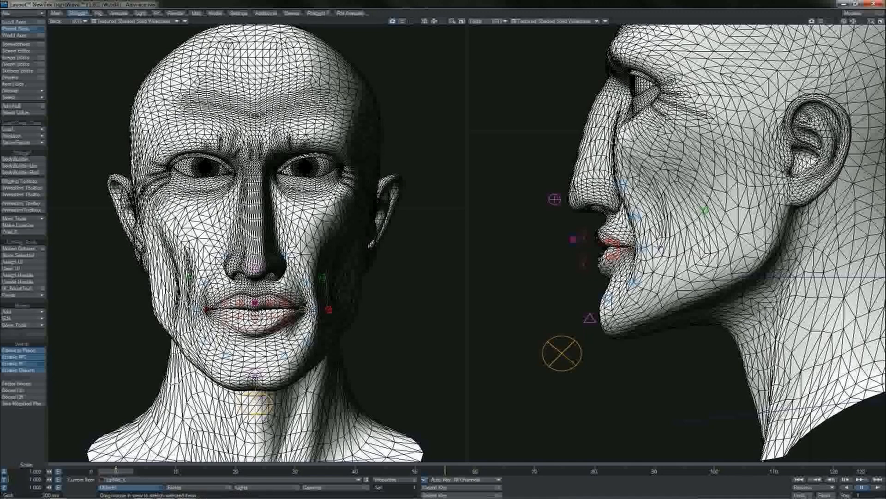
{"action": "left_click_drag", "start_coordinate": [329, 309], "coordinate": [443, 244]}
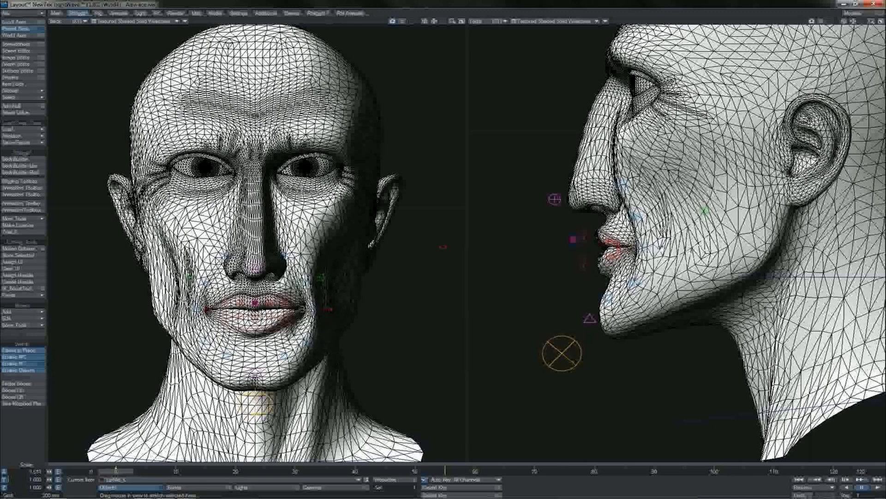
{"action": "left_click_drag", "start_coordinate": [661, 242], "coordinate": [657, 243]}
{"action": "key", "text": "ctrl+z"}
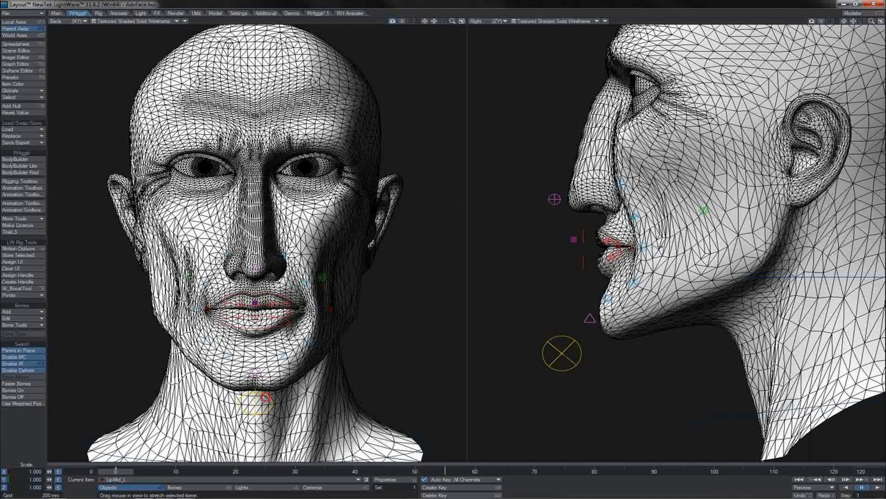
Select the Jaw control and test its rotation.
{"action": "left_click", "coordinate": [265, 397]}
{"action": "key", "text": "y"}
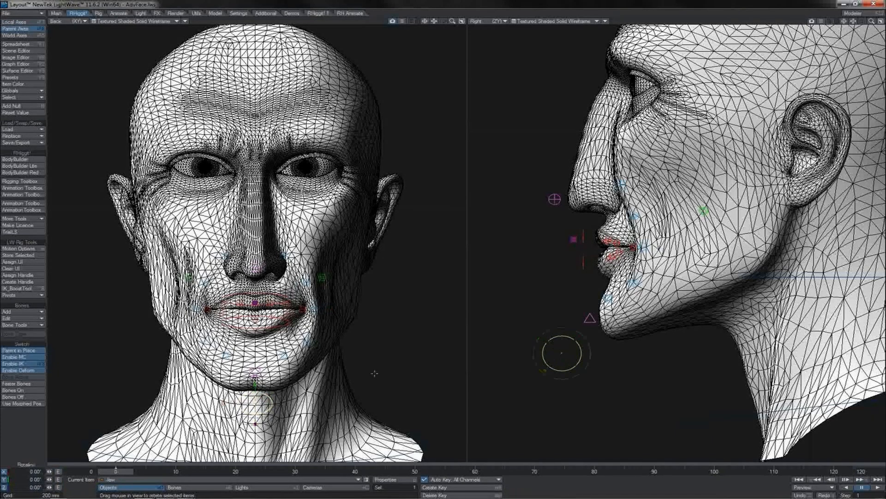
{"action": "mouse_move", "coordinate": [388, 366]}
{"action": "left_mouse_down"}
{"action": "mouse_move", "coordinate": [398, 374]}
{"action": "mouse_move", "coordinate": [386, 382]}
{"action": "mouse_move", "coordinate": [394, 389]}
{"action": "mouse_move", "coordinate": [381, 371]}
{"action": "mouse_move", "coordinate": [393, 389]}
{"action": "mouse_move", "coordinate": [443, 244]}
{"action": "mouse_move", "coordinate": [387, 367]}
{"action": "left_mouse_up"}
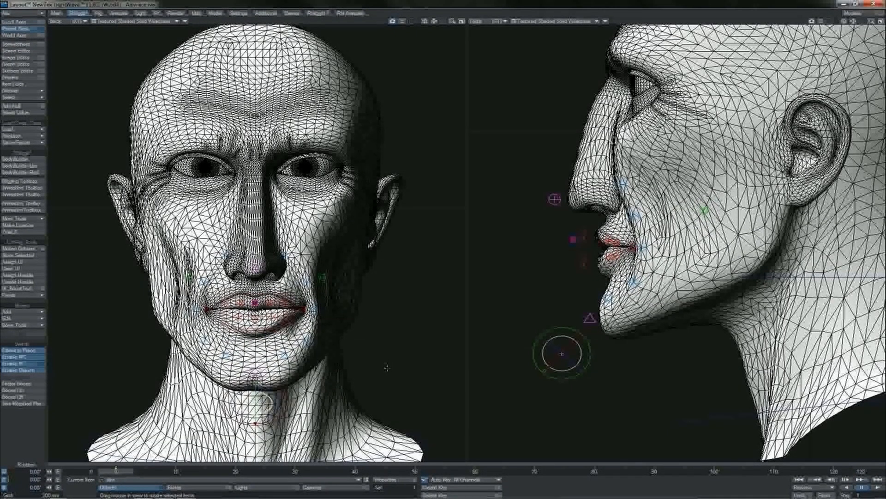
Play the animation and toggle face2:Layer1's node displacement to compare playback, leaving Edit Nodes disabled.
{"action": "left_click", "coordinate": [878, 488]}
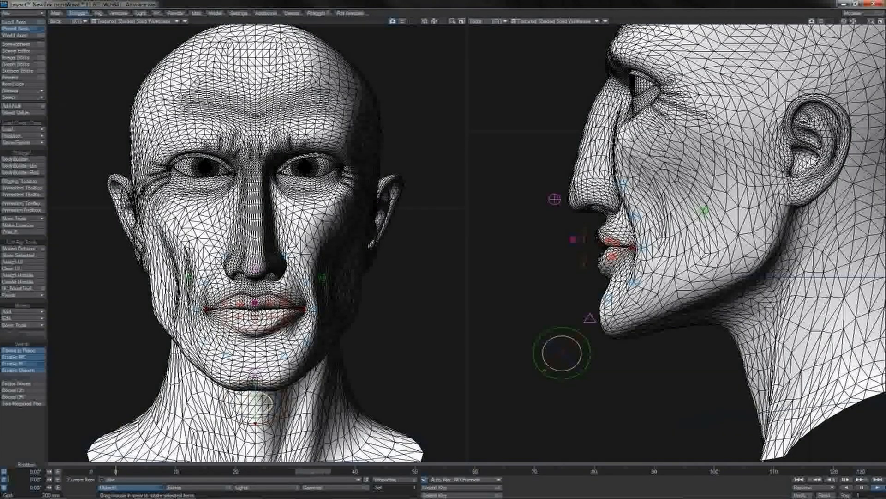
{"action": "left_click", "coordinate": [36, 52]}
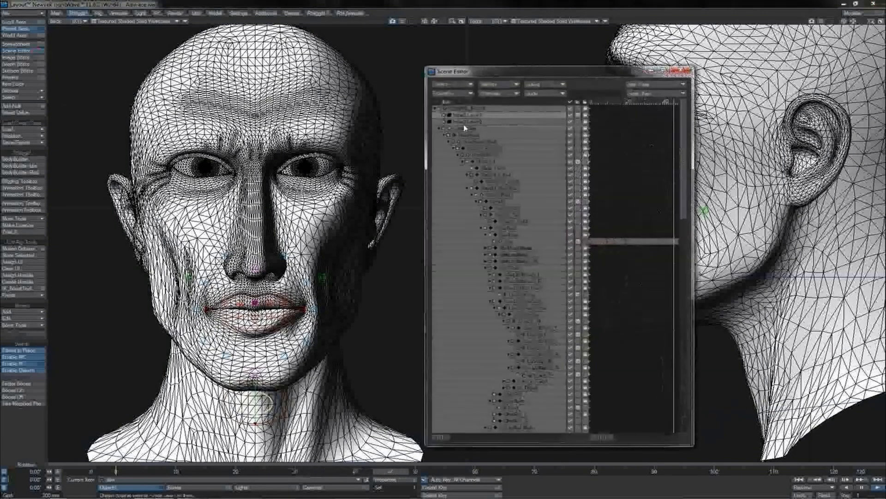
{"action": "double_click", "coordinate": [463, 116]}
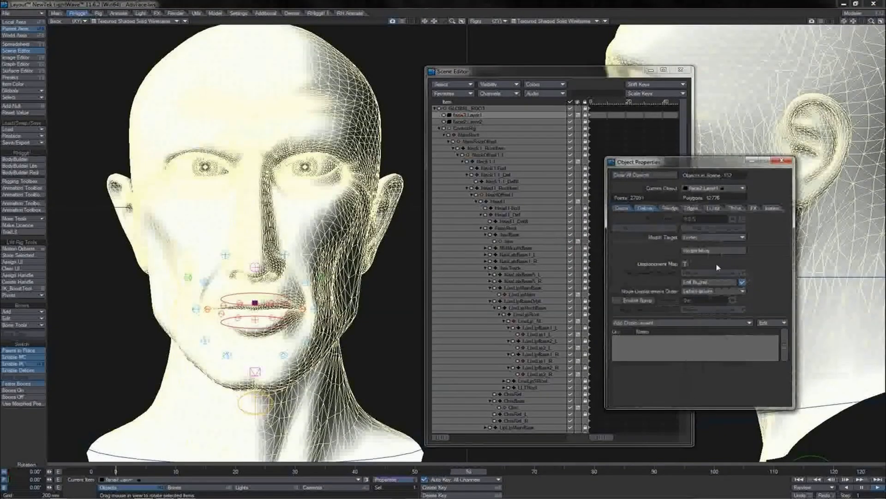
{"action": "left_click", "coordinate": [743, 282]}
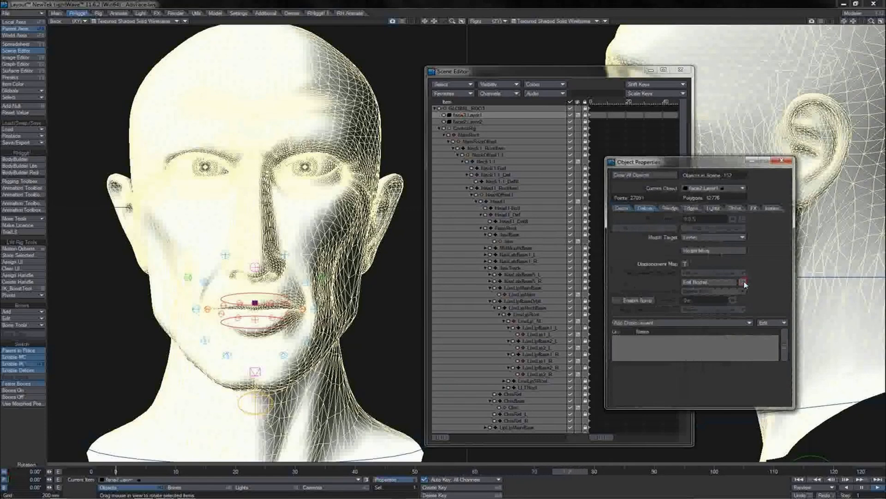
{"action": "left_click", "coordinate": [743, 283]}
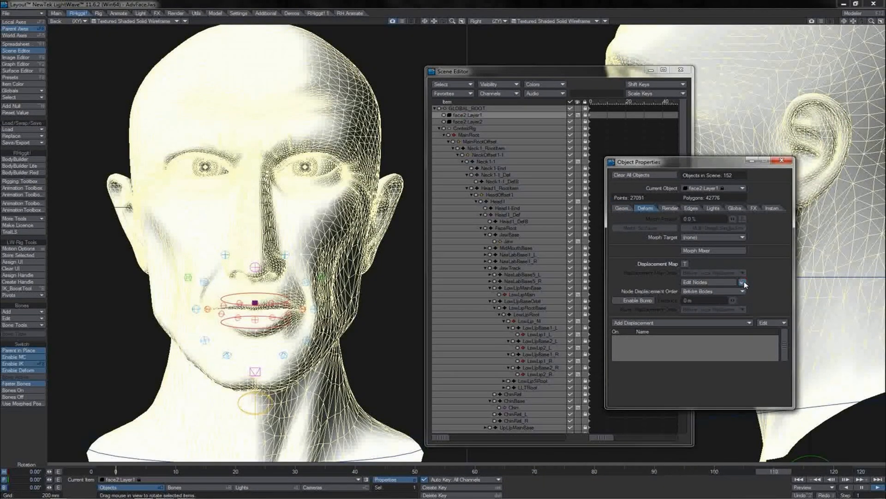
{"action": "left_click", "coordinate": [743, 282]}
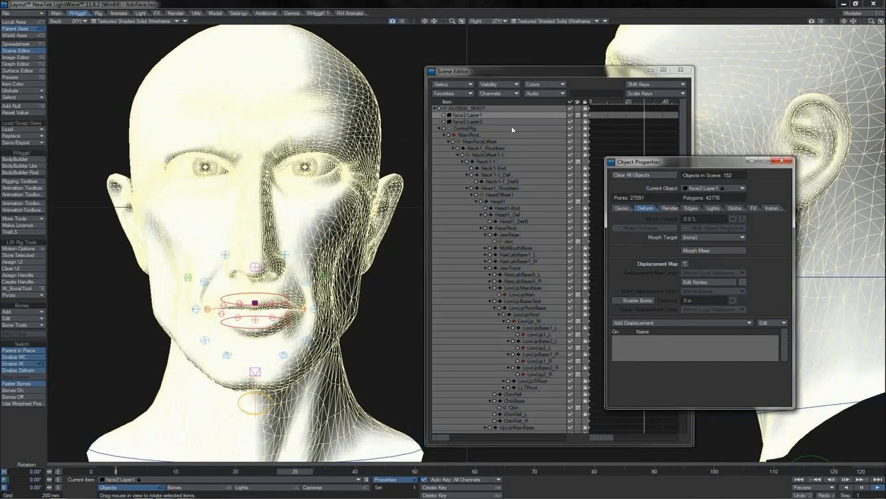
Set the Display SubPatch Level of face2:Layer1 to 0.
{"action": "left_click", "coordinate": [623, 208]}
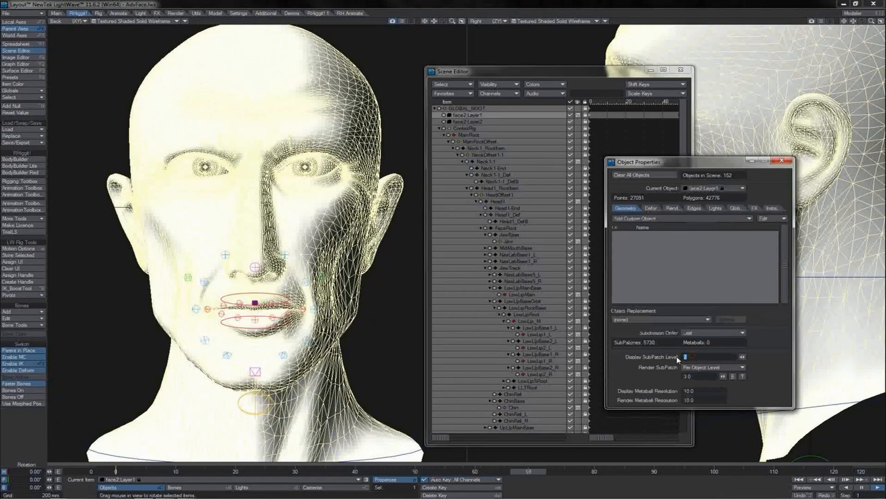
{"action": "double_click", "coordinate": [693, 355]}
{"action": "type", "text": "0"}
{"action": "key", "text": "Return"}
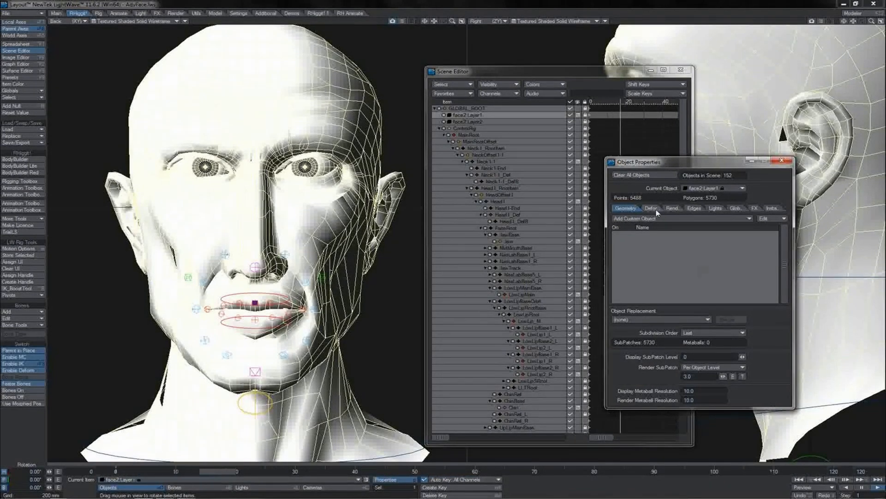
Stop the animation playback and return the timeline to the first frame.
{"action": "left_click", "coordinate": [862, 488]}
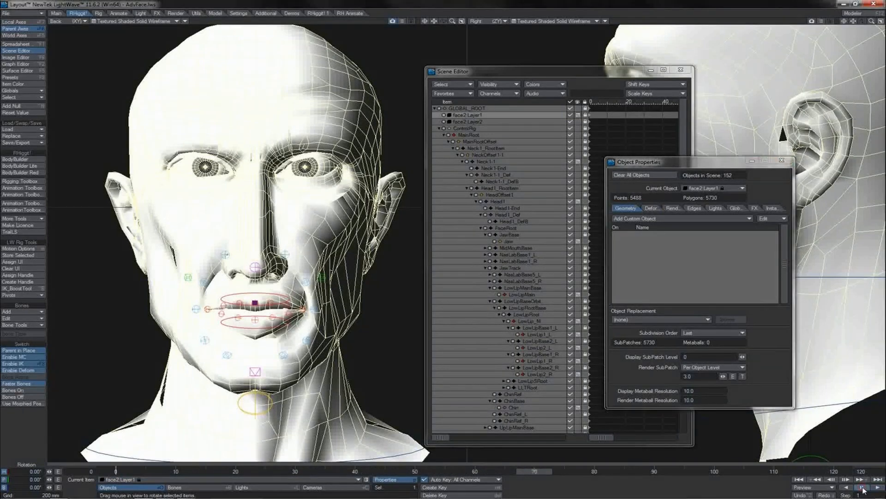
{"action": "left_click", "coordinate": [651, 208]}
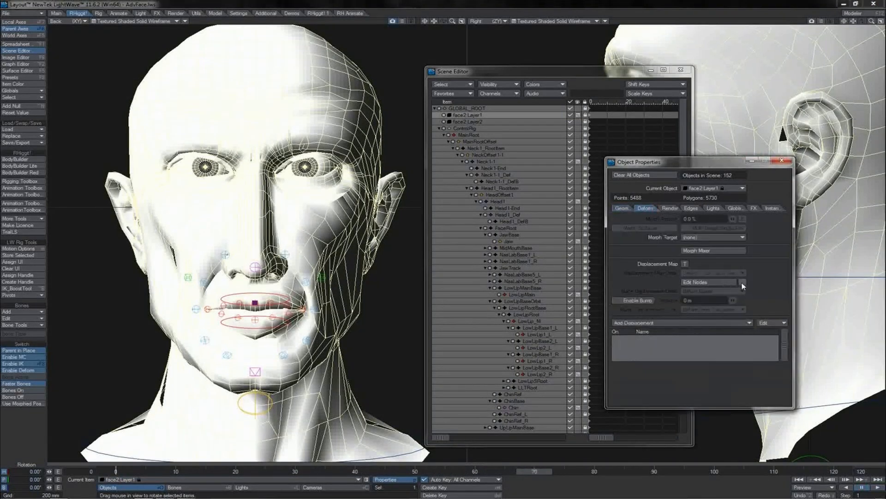
{"action": "left_click", "coordinate": [799, 479]}
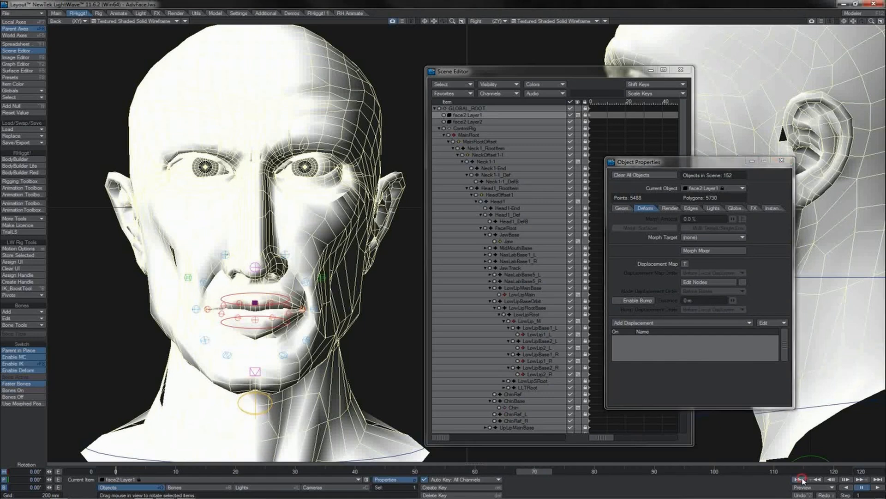
Set the Display SubPatch Level of face2:Layer1 to 2.
{"action": "left_click", "coordinate": [627, 209]}
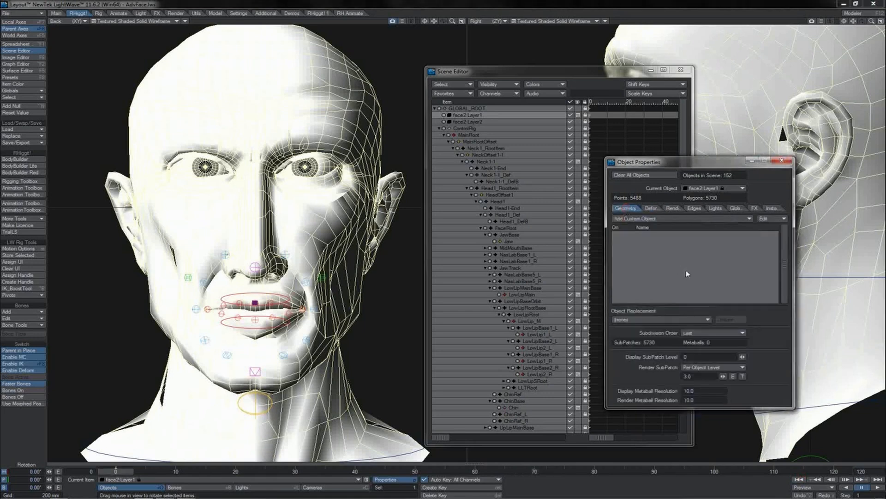
{"action": "left_click", "coordinate": [692, 356]}
{"action": "key", "text": "Return"}
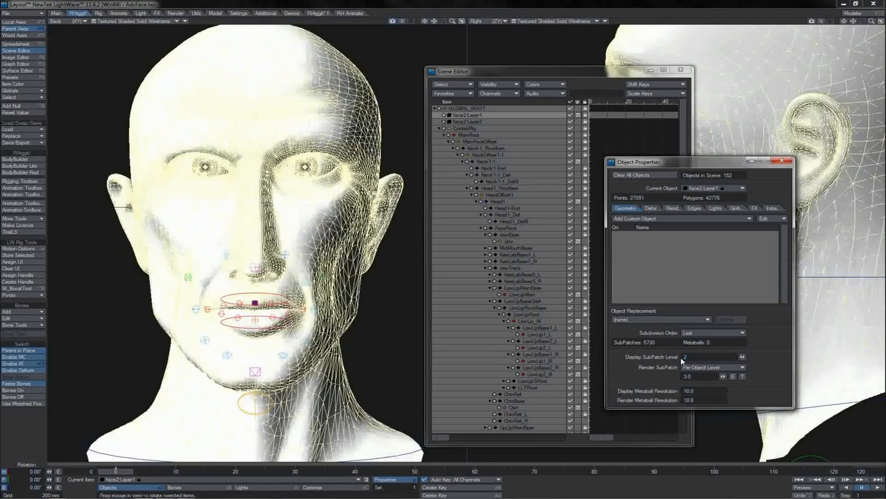
Enable node displacement for face2:Layer1 again and select the Jaw control.
{"action": "left_click", "coordinate": [658, 209]}
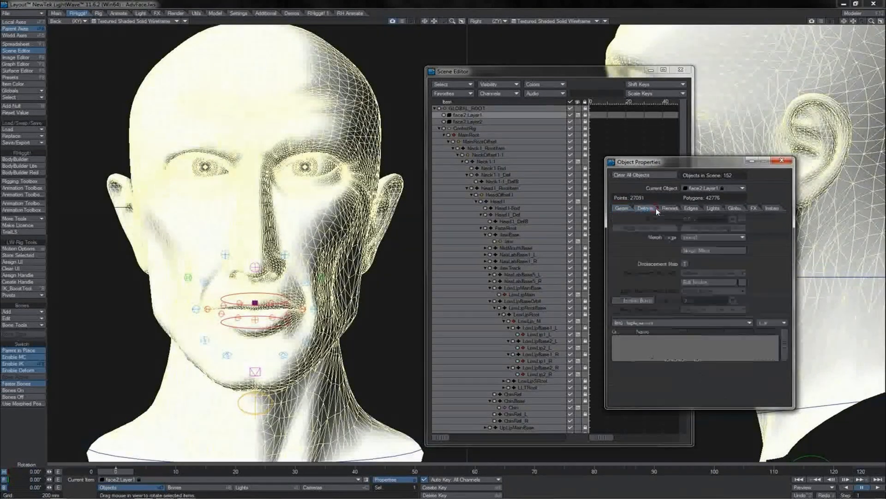
{"action": "left_click", "coordinate": [741, 283]}
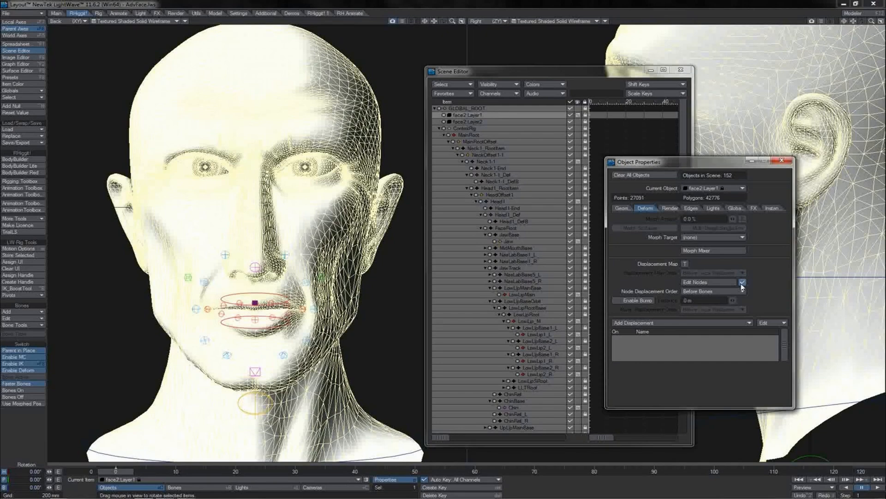
{"action": "left_click", "coordinate": [369, 370]}
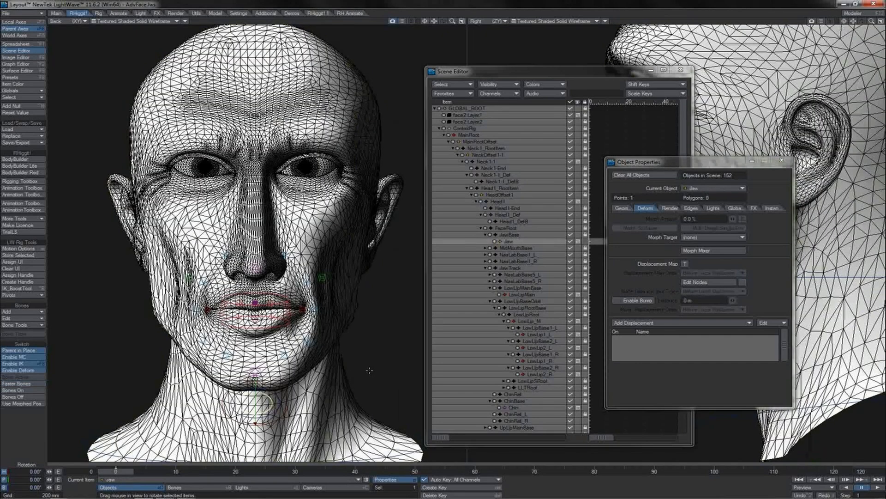